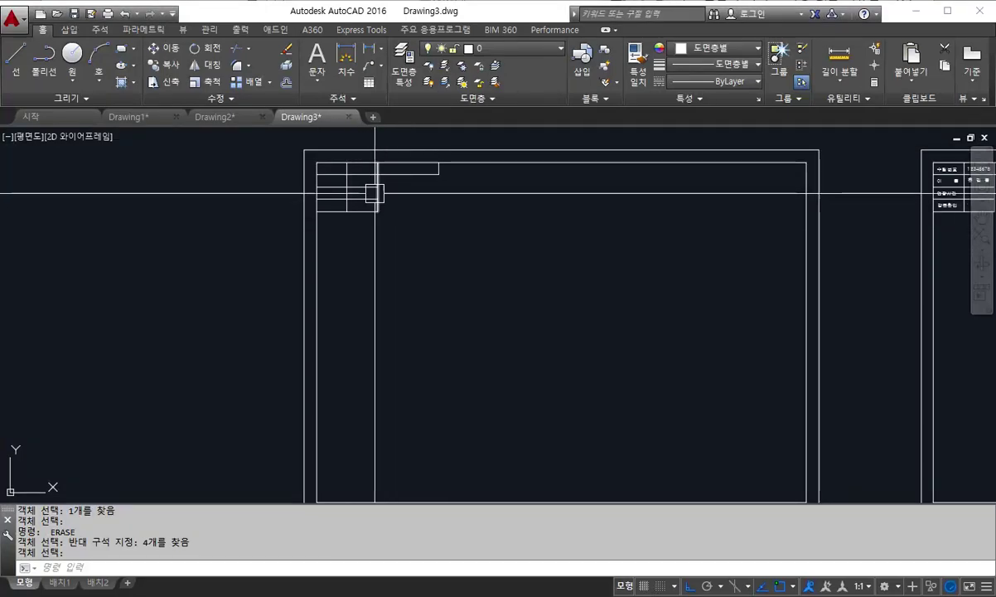
- Review the existing title blocks, then make 전산응용건축제도 the current text style
middle_click_drag(488, 334, 294, 231)
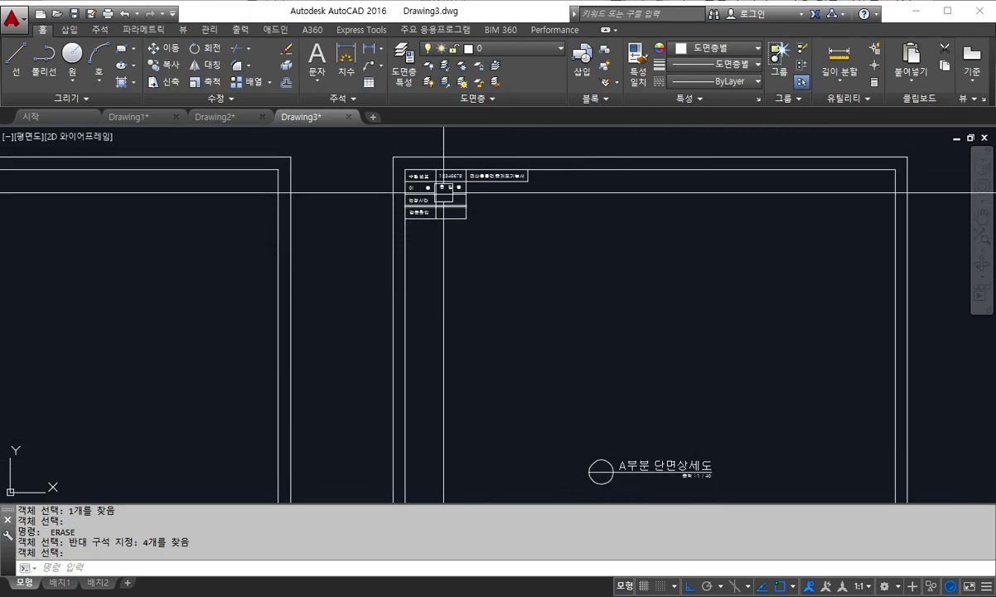
scroll(424, 185, "up", 5)
middle_click_drag(424, 186, 431, 310)
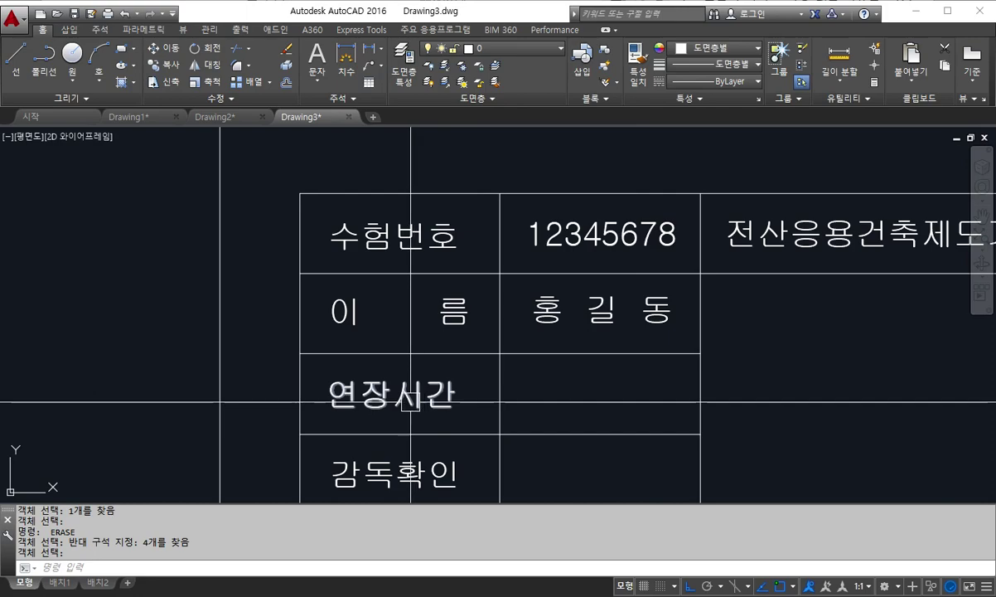
middle_click_drag(677, 328, 439, 327)
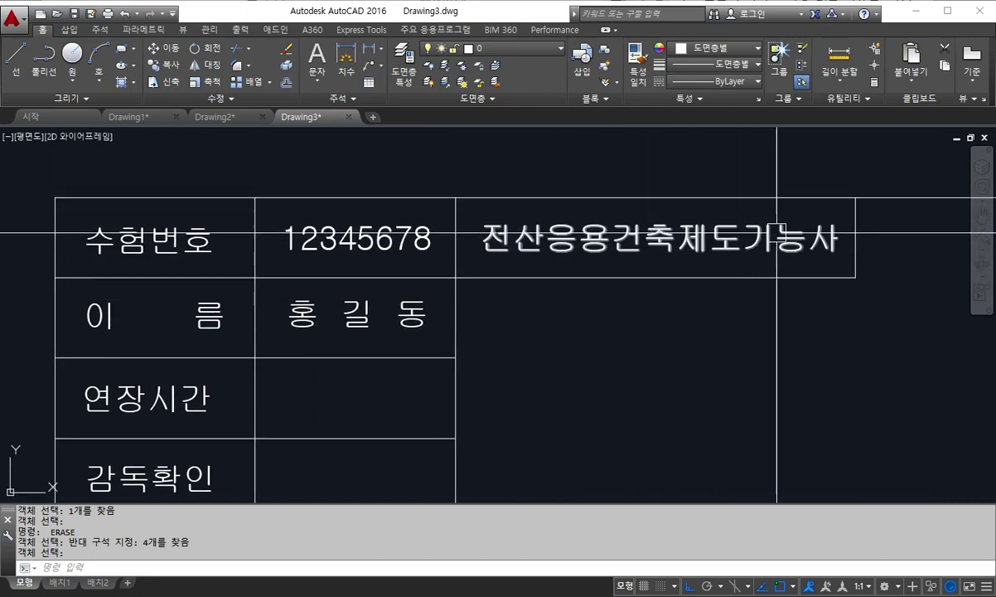
middle_click_drag(507, 361, 656, 278)
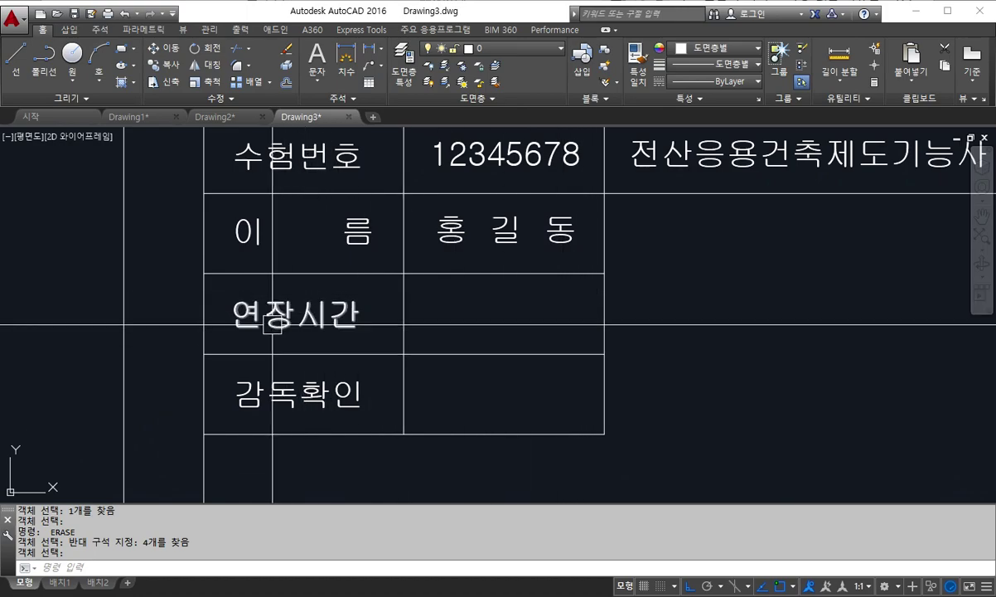
scroll(453, 283, "down", 5)
scroll(593, 324, "up", 2)
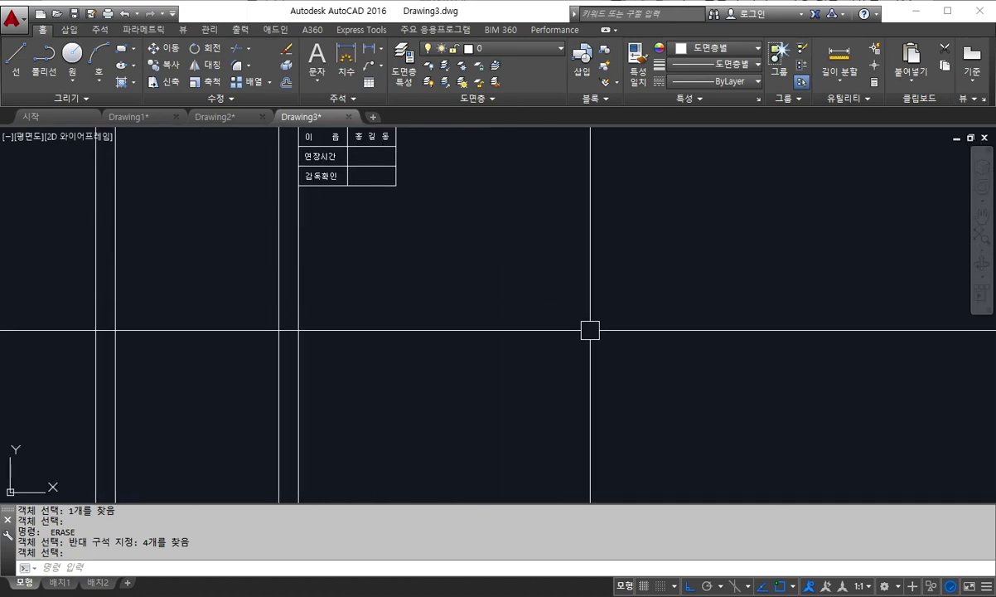
middle_click_drag(589, 330, 518, 284)
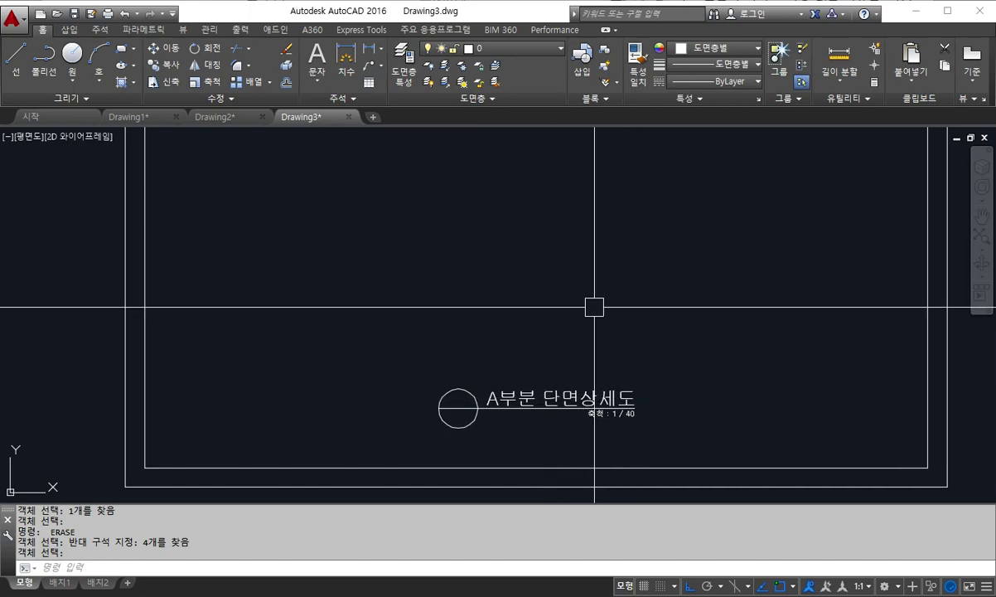
scroll(594, 306, "down", 4)
middle_click_drag(581, 318, 880, 375)
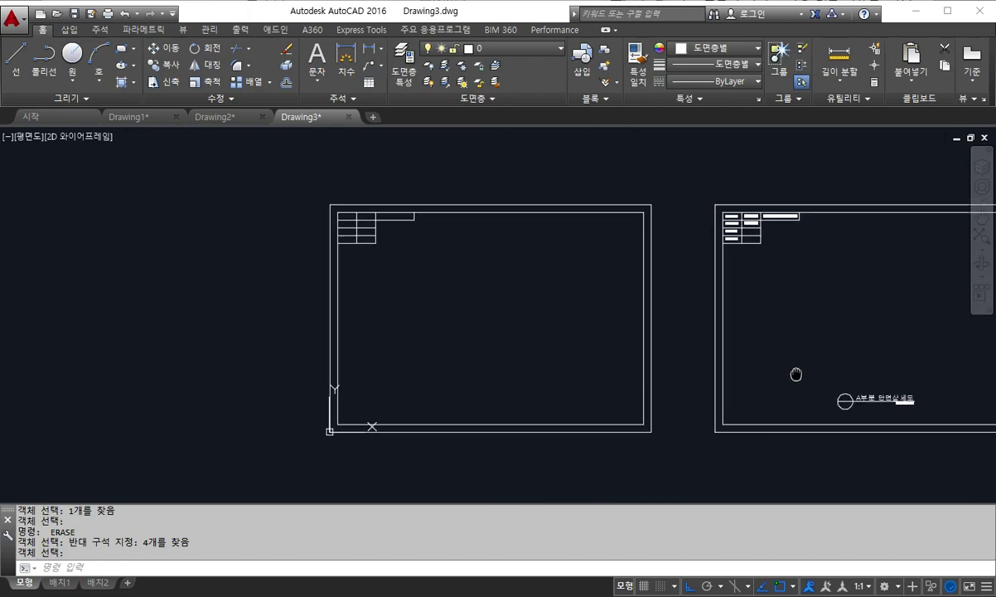
scroll(432, 257, "up", 2)
middle_click_drag(432, 257, 498, 298)
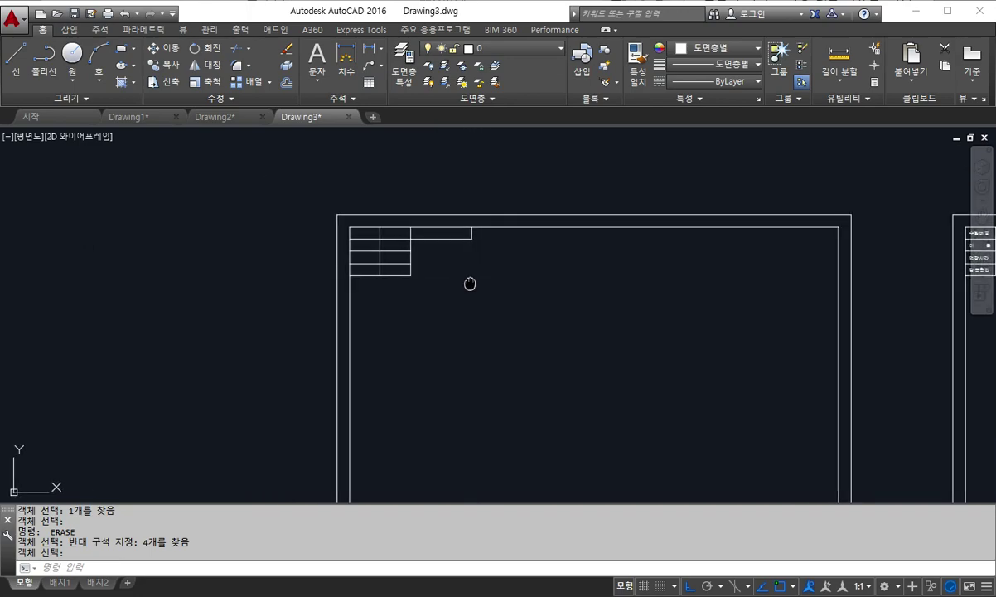
left_click(332, 103)
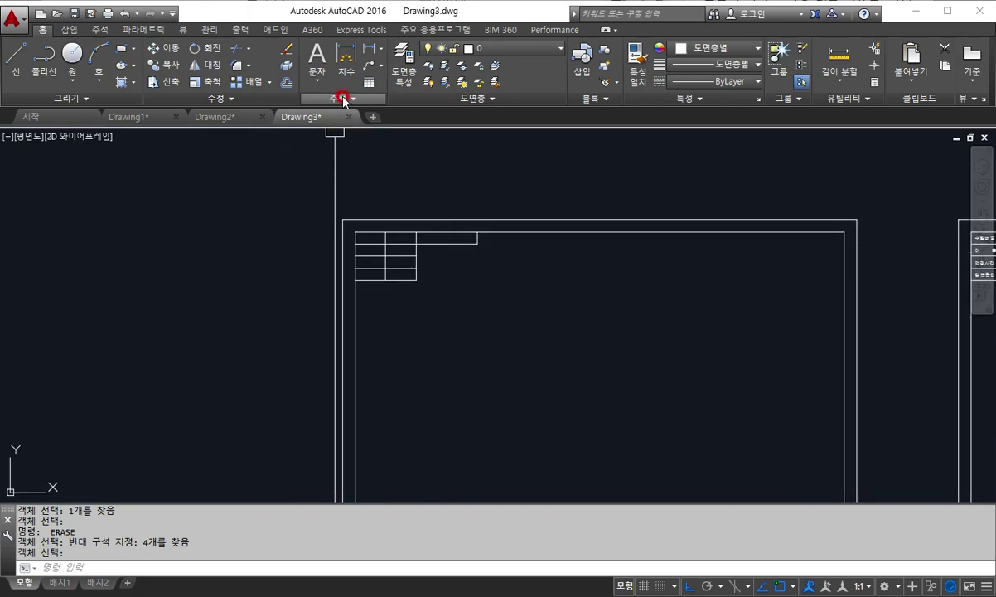
left_click(351, 117)
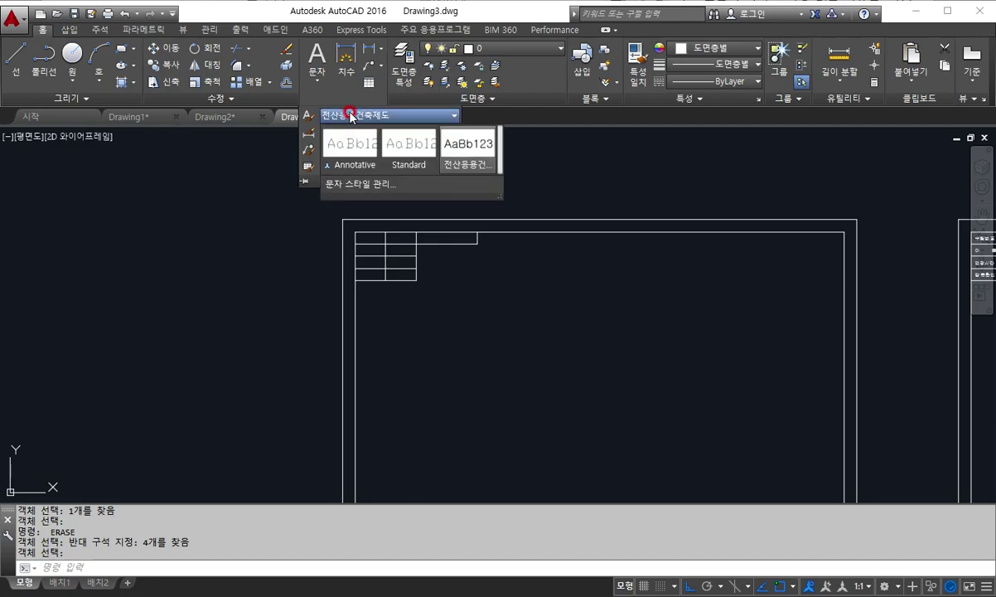
left_click(469, 145)
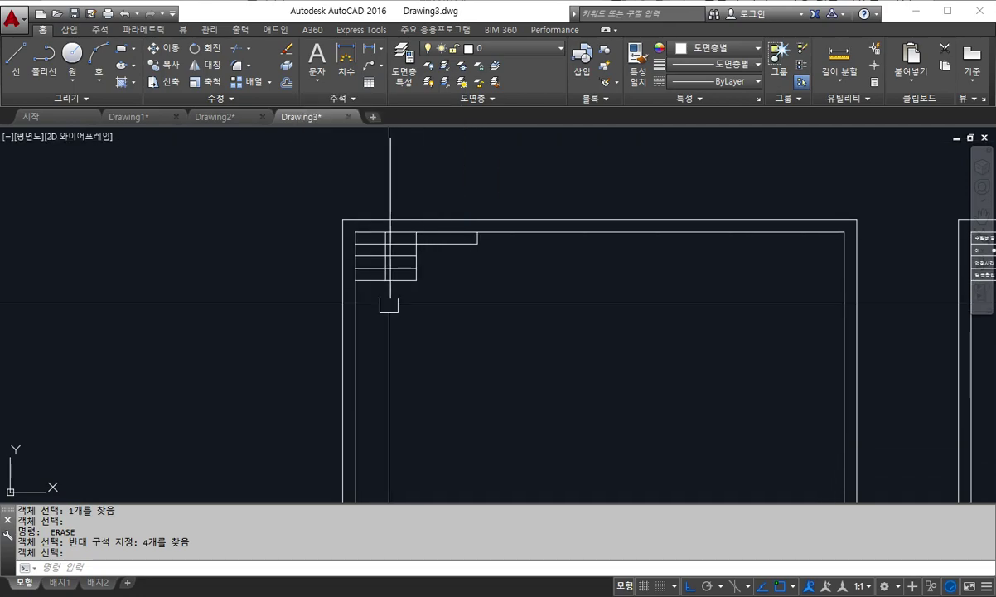
scroll(377, 229, "up", 5)
scroll(377, 229, "up", 4)
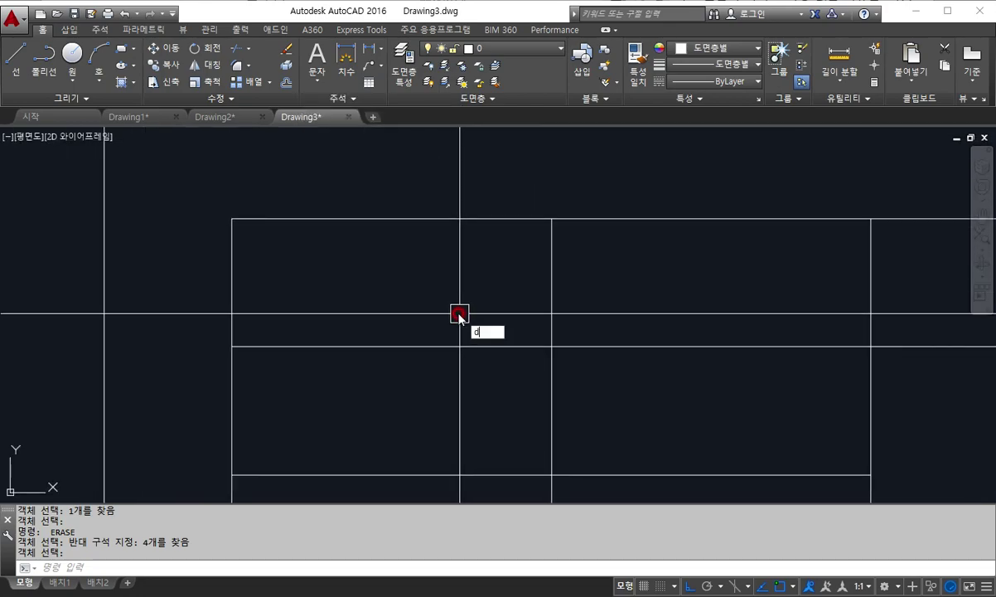
- Start 3-high single-line text and enter 수험번호, the exam number, 이 름 and the name
type("t")
key("Return")
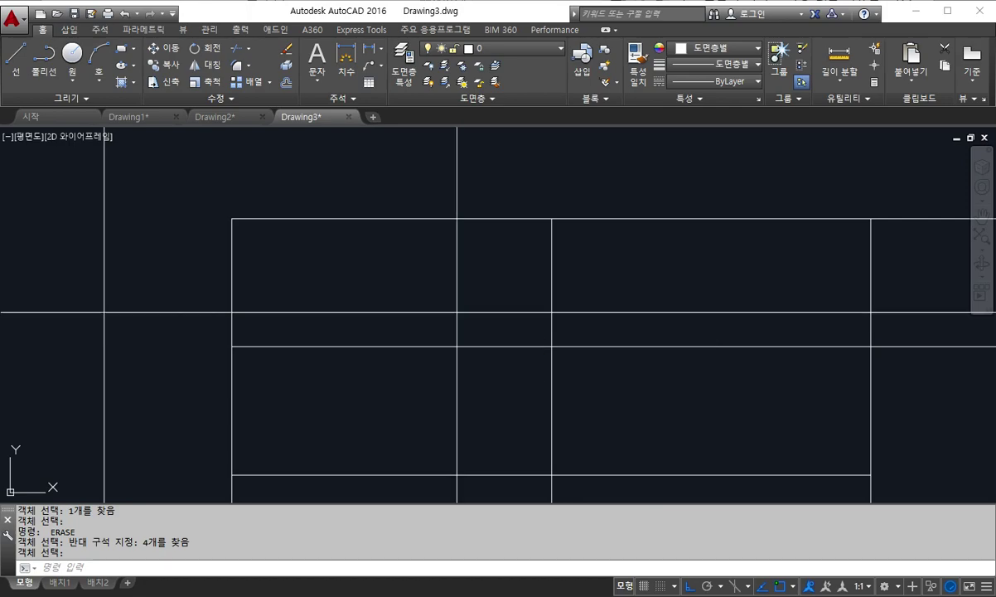
left_click(273, 310)
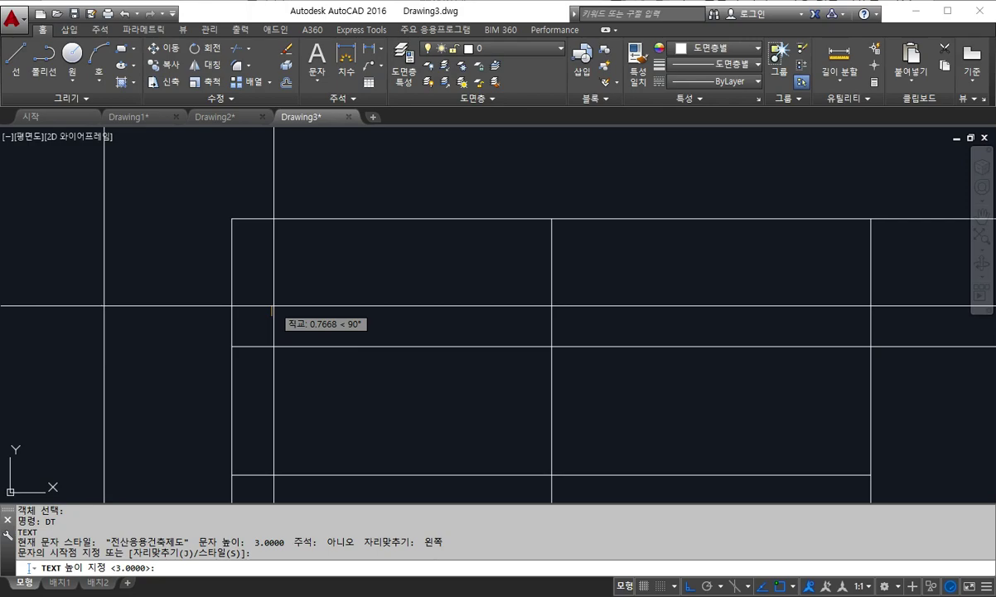
type("3")
key("Return")
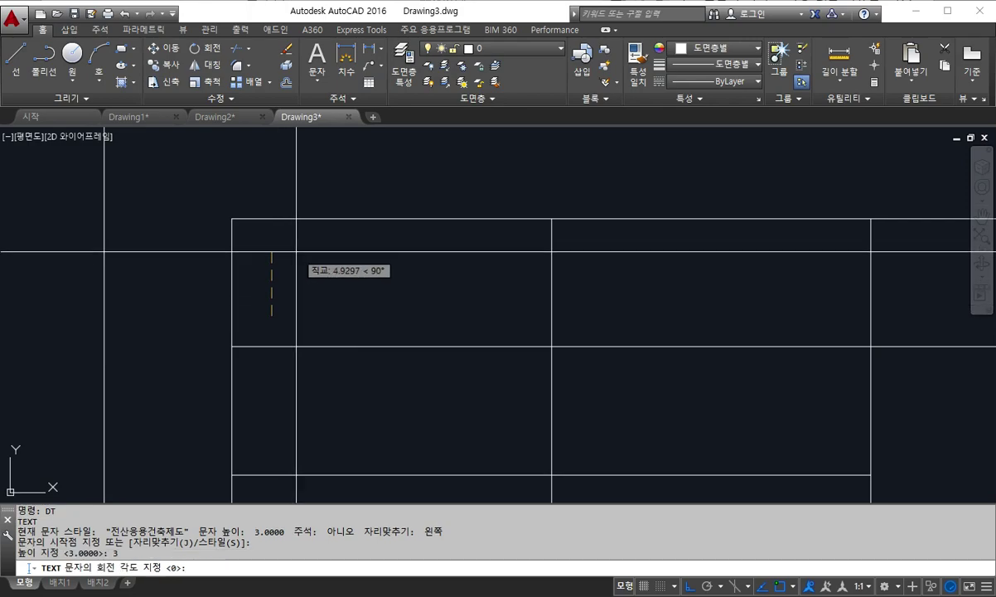
left_click(291, 253)
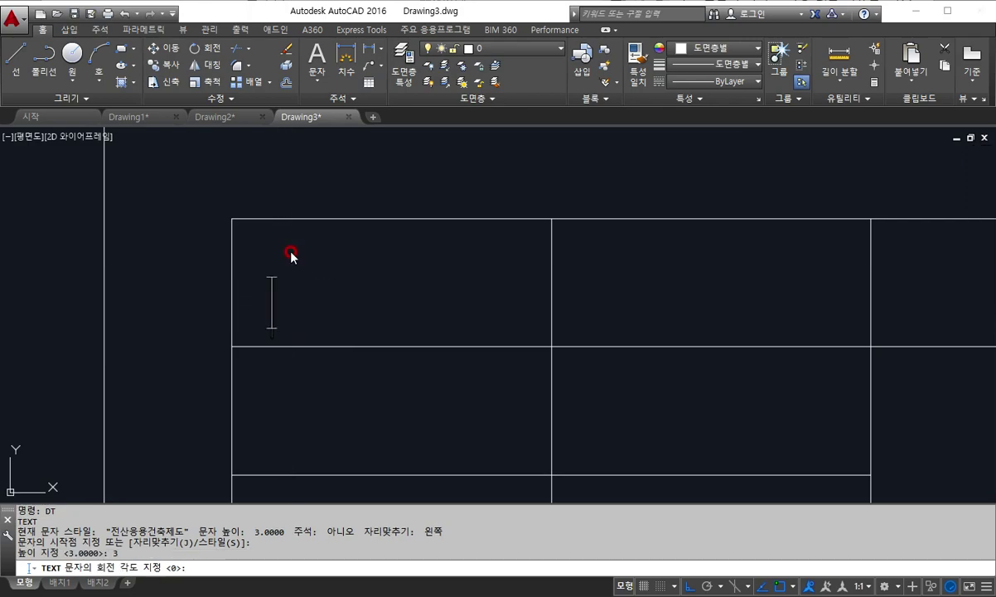
type("수험번호")
key("Return")
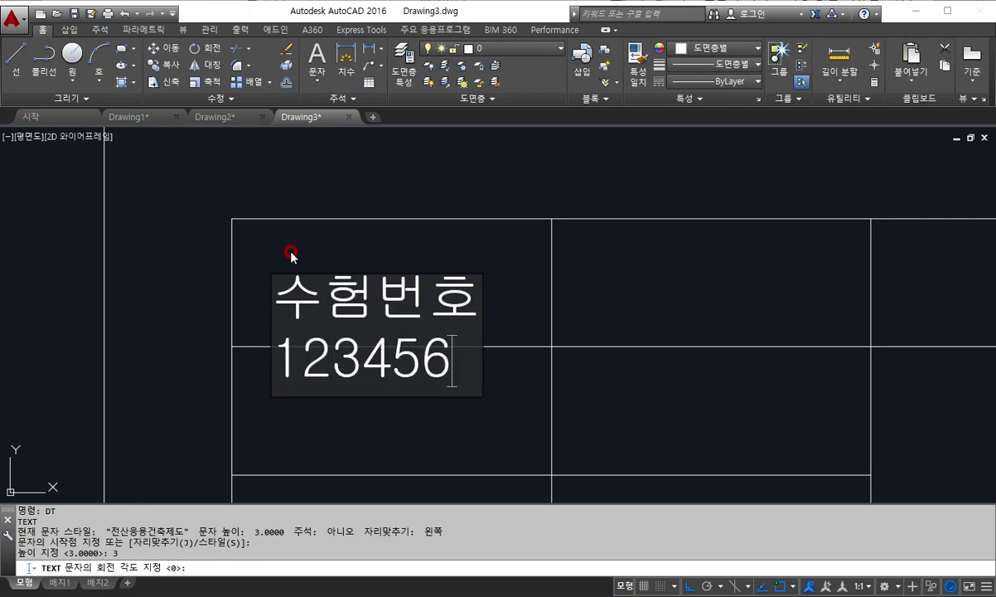
key("Return")
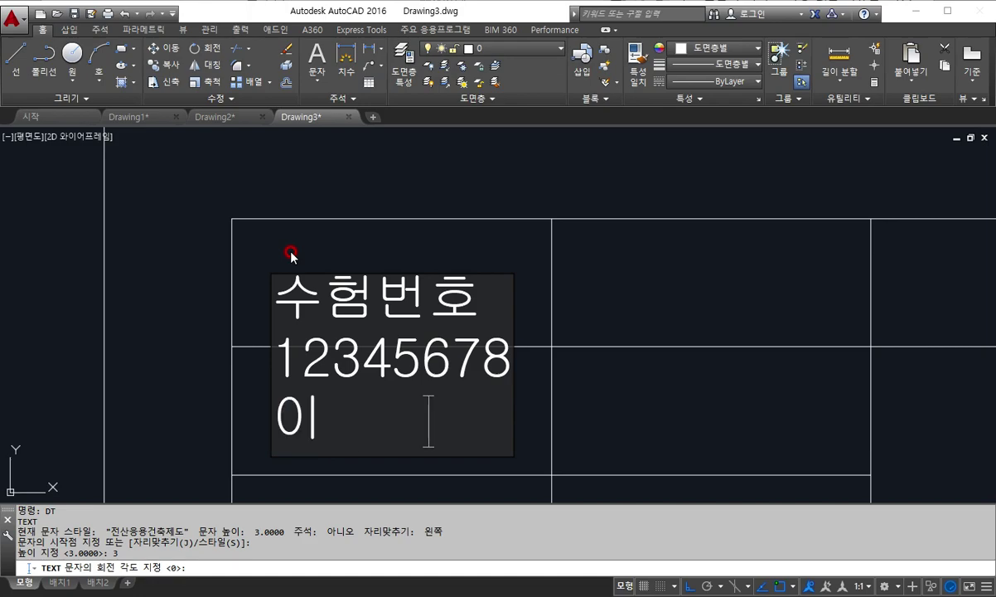
key("Return")
type("홍  길  동")
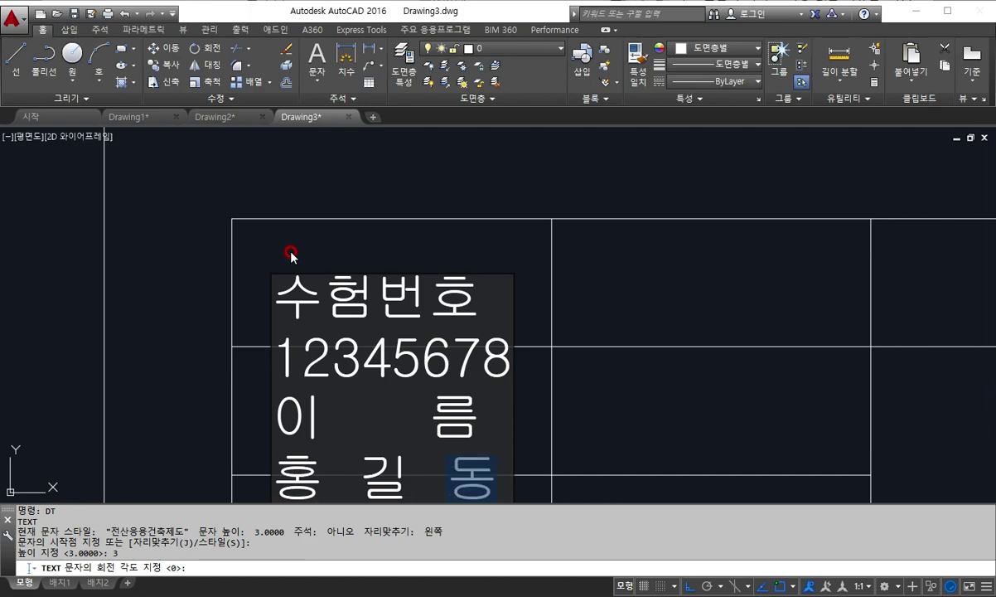
key("Return")
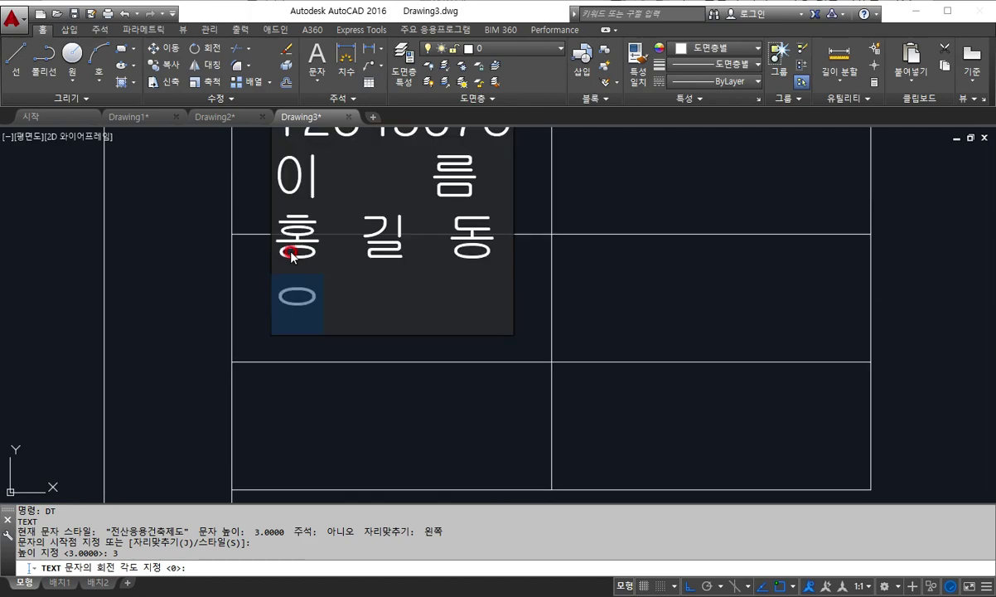
- Add the 연장시간, 감독확인 and 전산응용건축제도기능사 text lines
type("간")
key("Return")
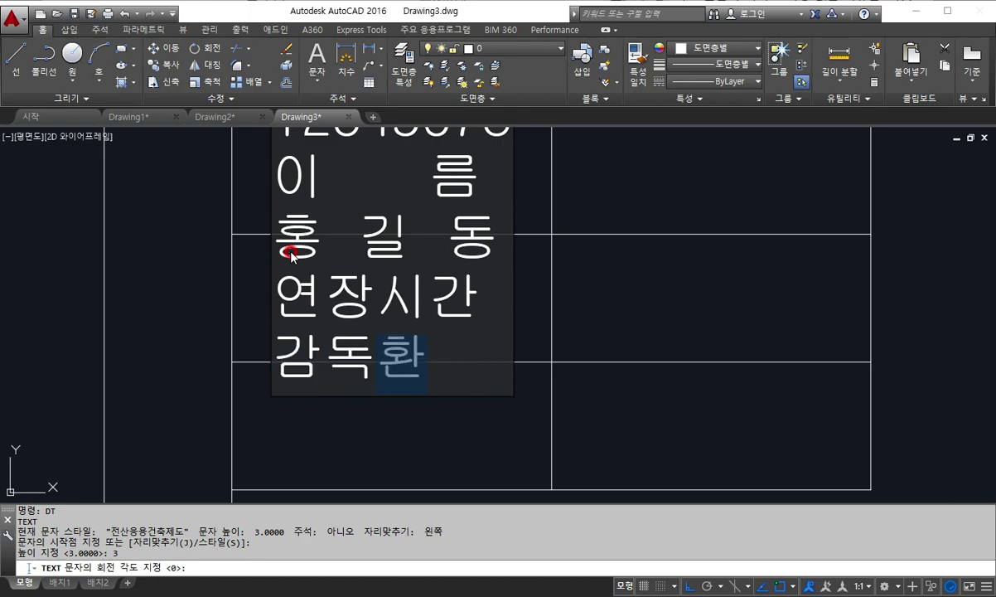
type("ㄴ")
key("Return")
type("전산으용")
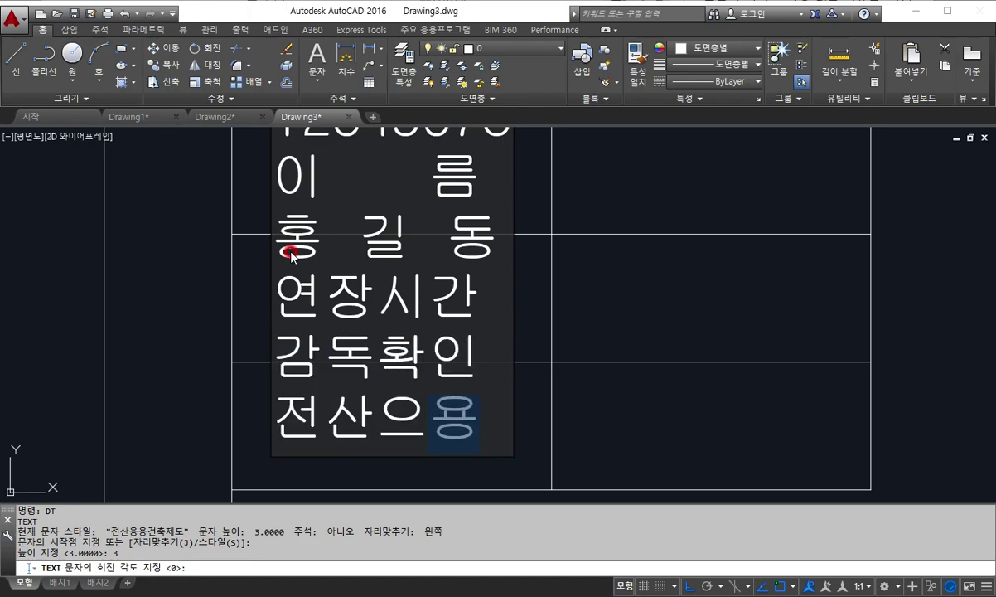
key("BackSpace")
key("BackSpace")
key("BackSpace")
type("응")
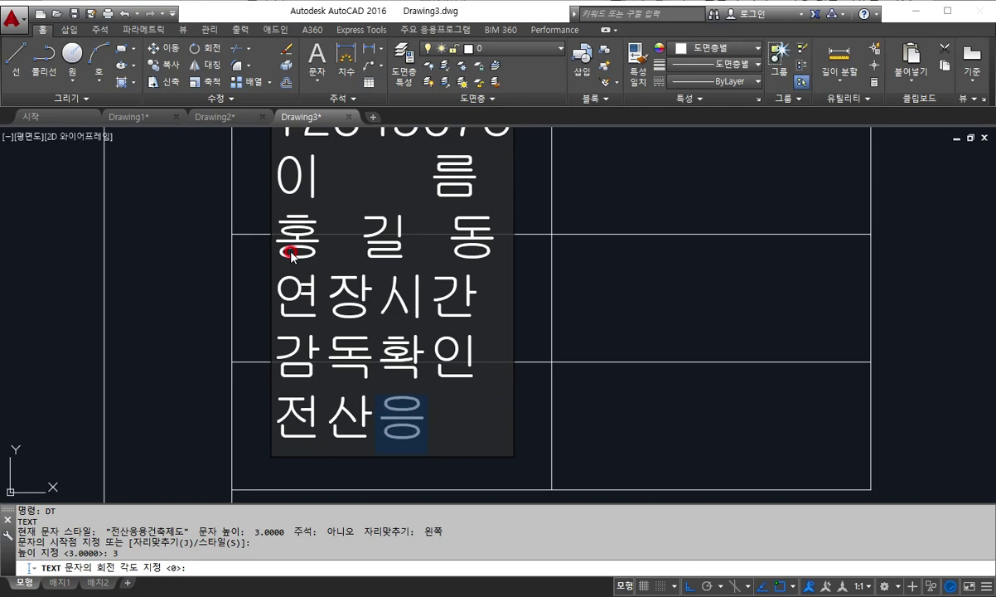
type("건축제도")
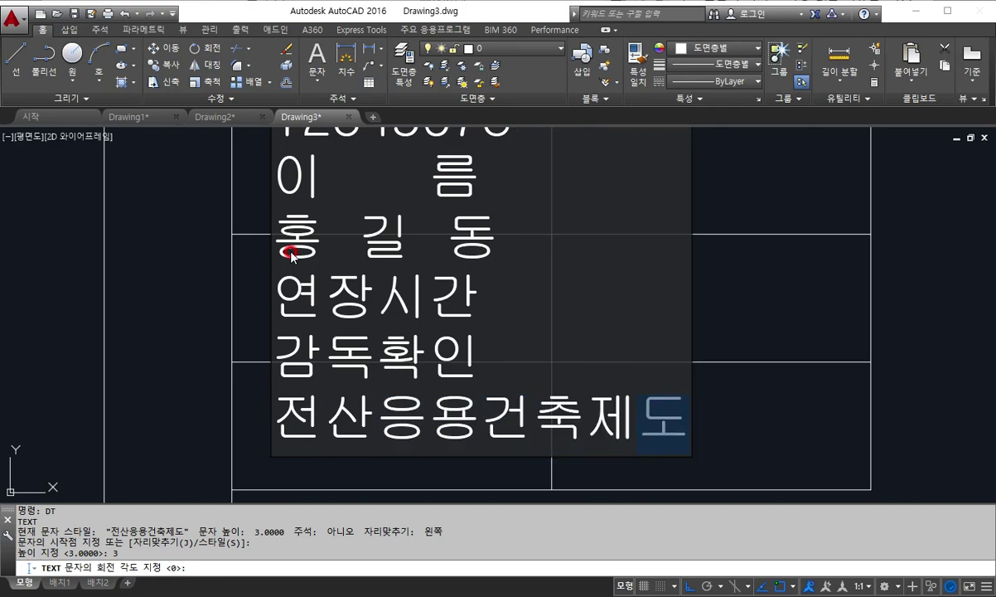
type("기능사")
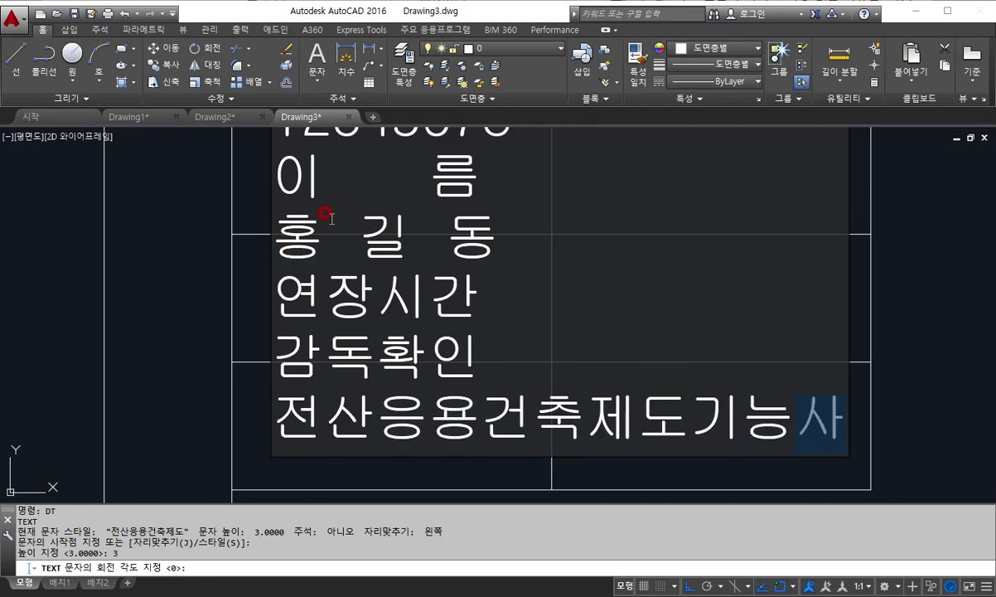
scroll(655, 319, "down", 2)
scroll(762, 356, "down", 2)
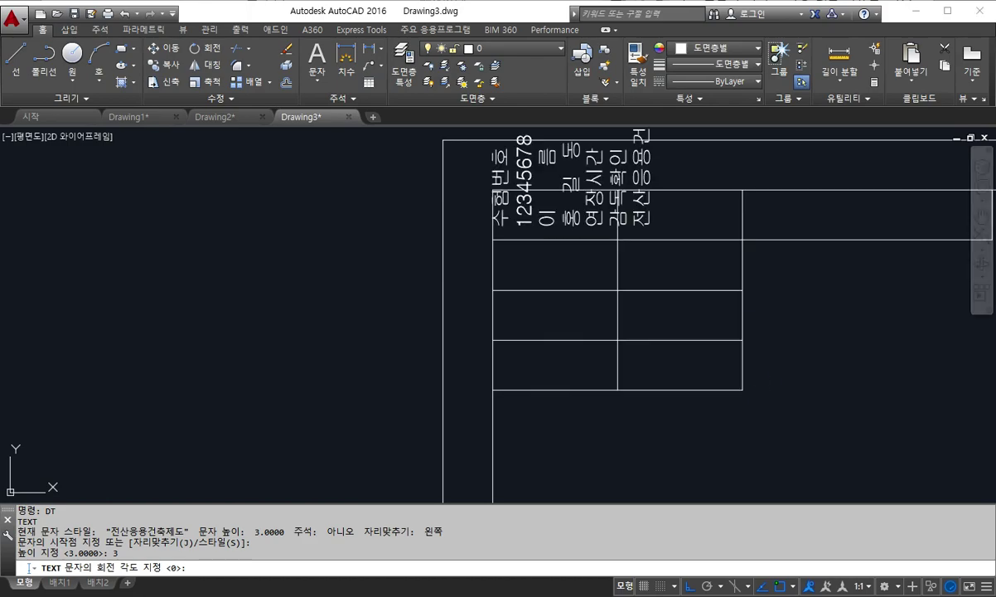
- End the text command, undo the rotated labels and cancel any leftover command
key("Return")
scroll(563, 316, "up", 4)
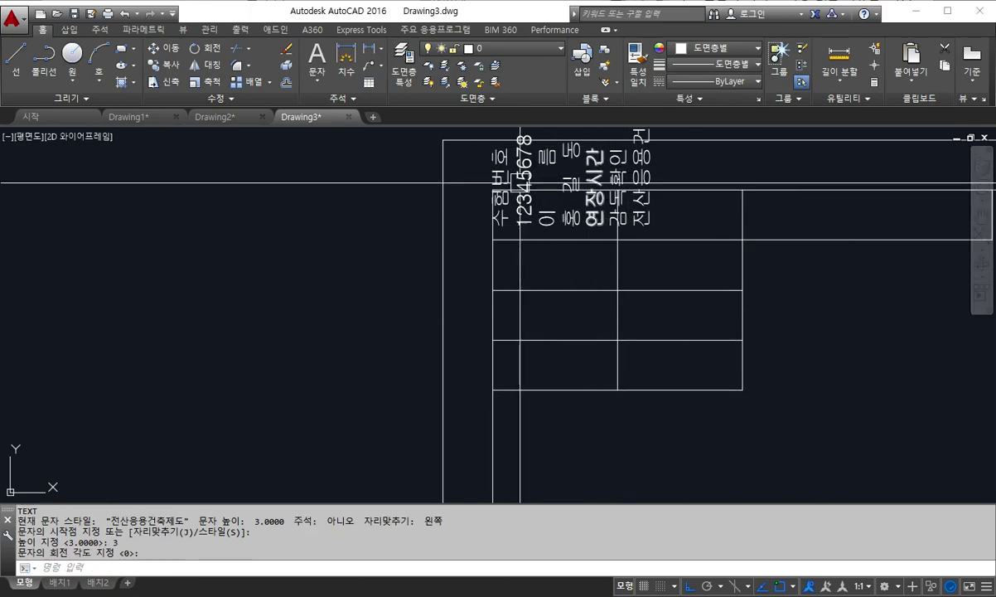
middle_click_drag(581, 281, 573, 392)
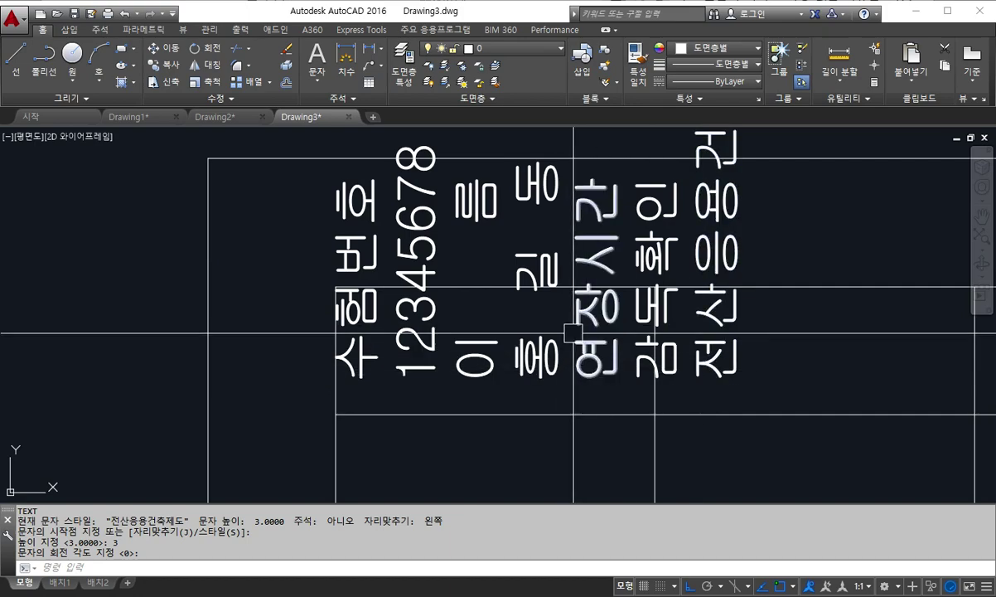
key("ctrl+z")
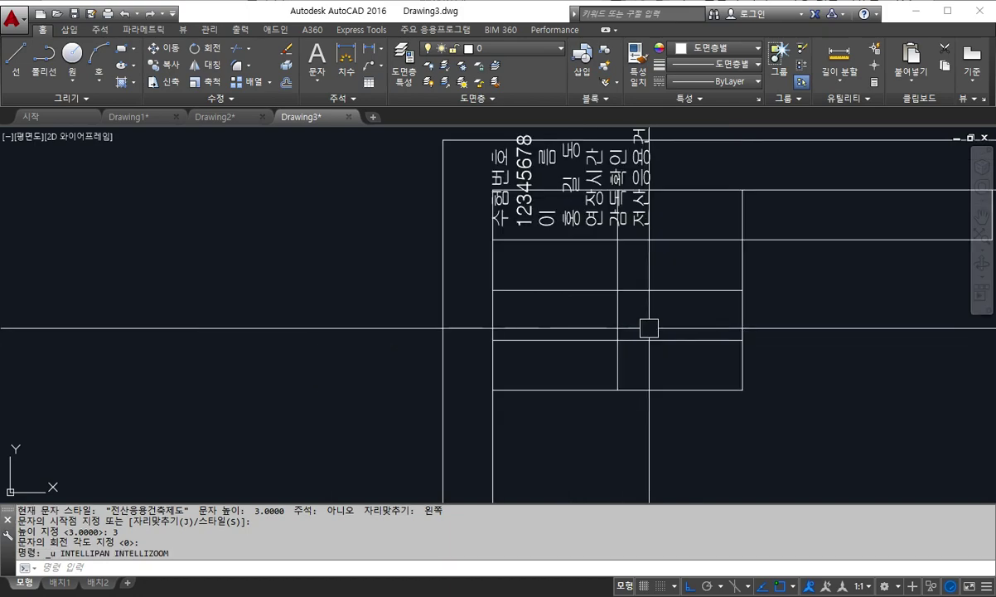
key("ctrl+z")
middle_click_drag(511, 344, 605, 347)
key("Escape")
key("Escape")
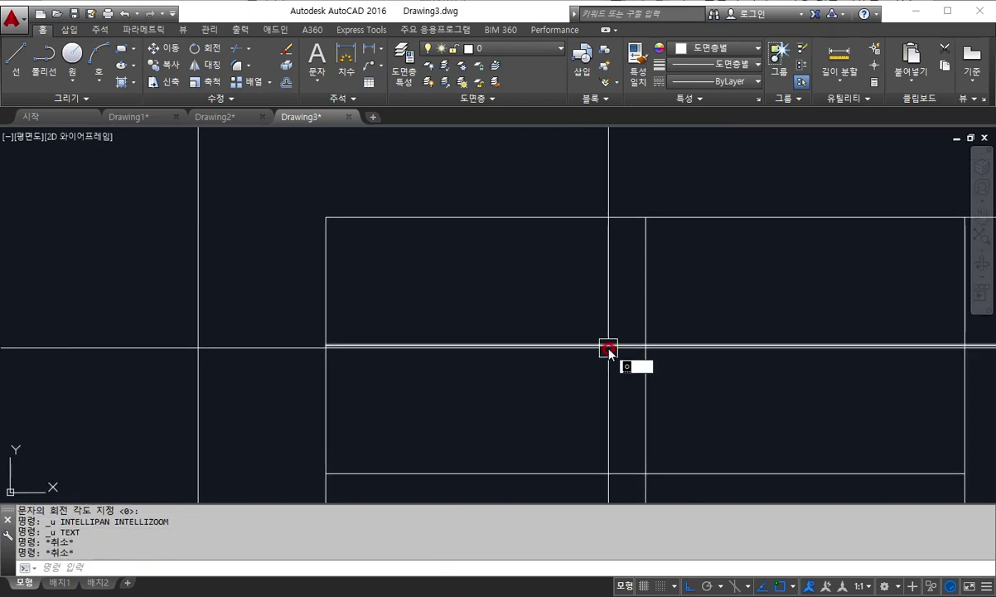
key("Escape")
key("Escape")
key("Escape")
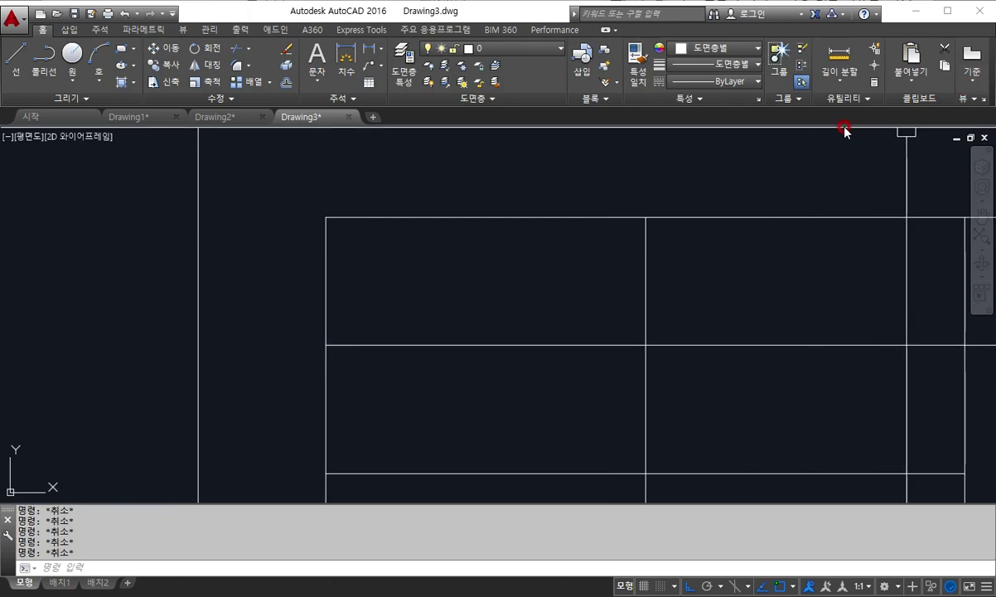
- Start DT text at height 3, angle 0, and enter 수험번호 and the exam number
type("d")
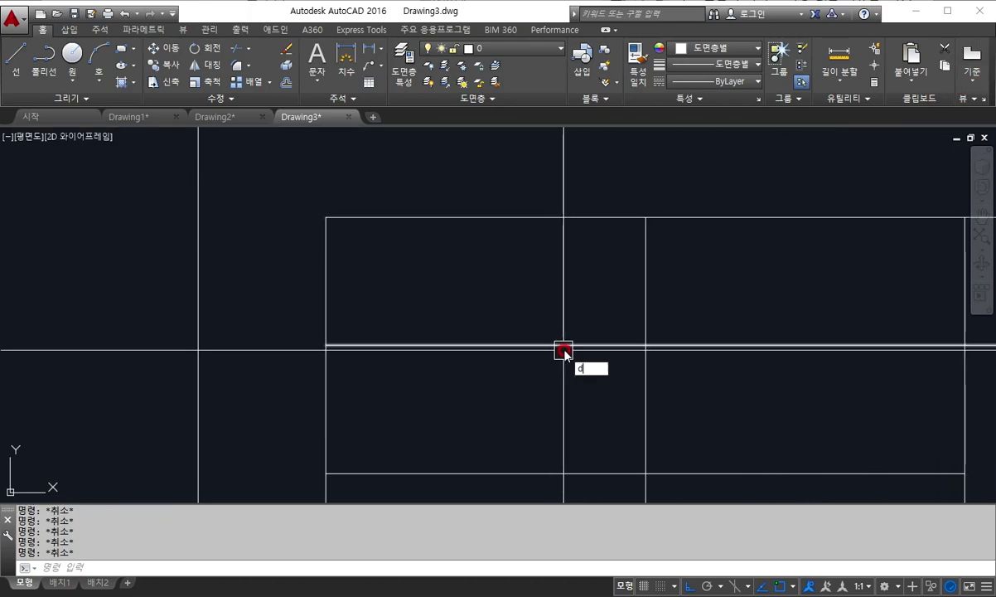
key("Return")
left_click(368, 318)
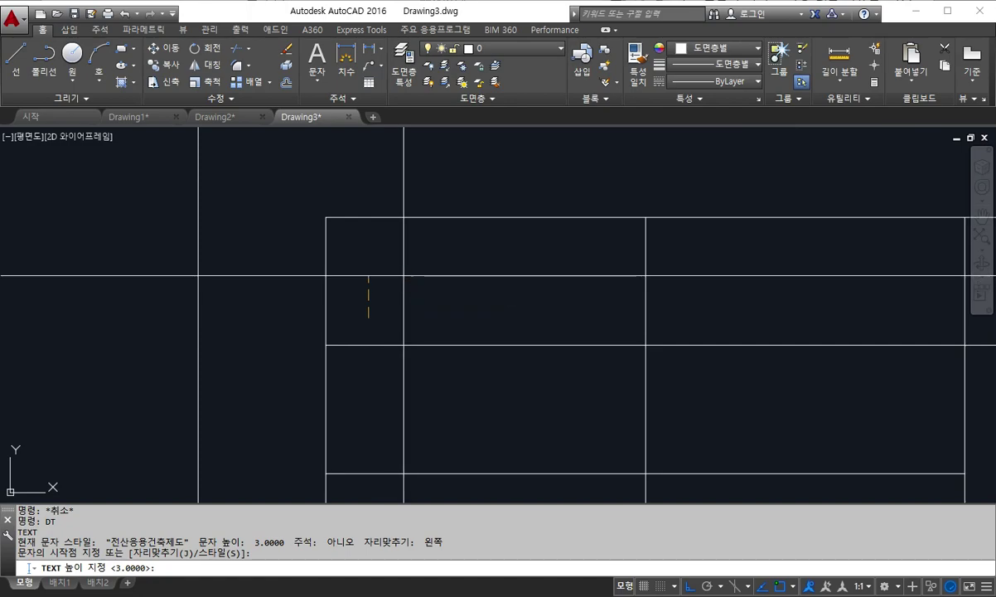
type("3")
key("Return")
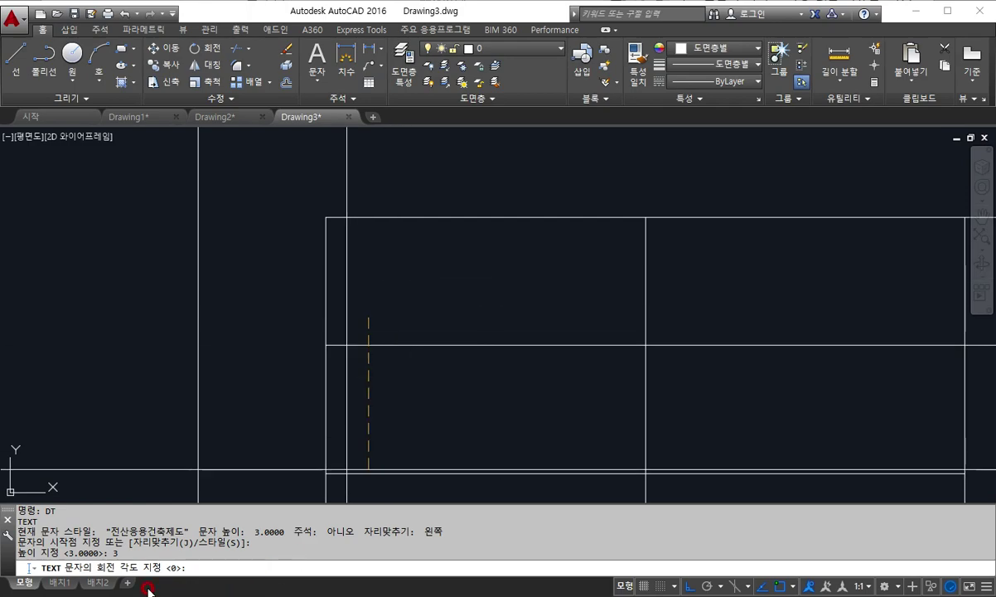
left_click(566, 367)
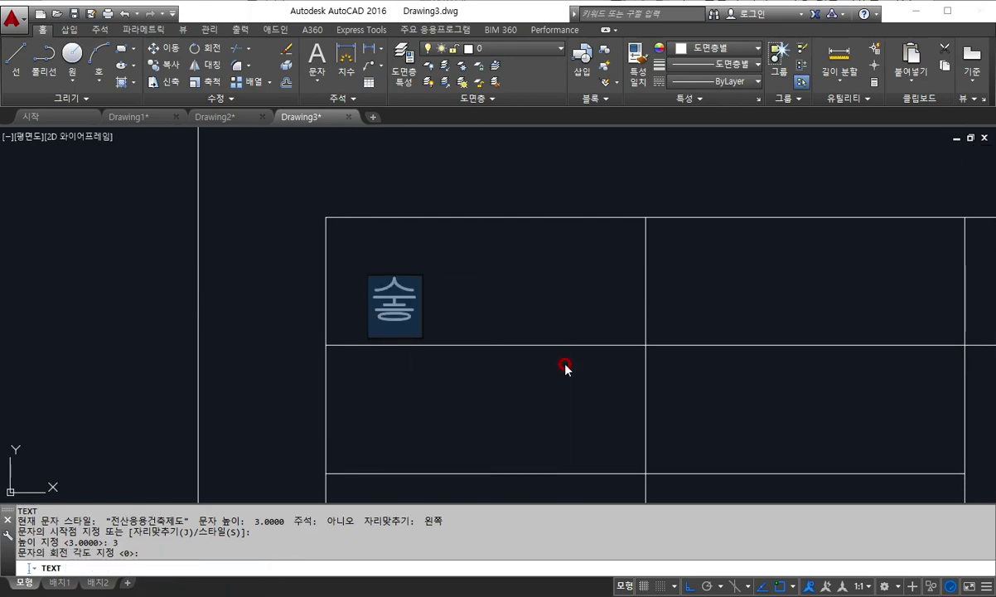
type("험ㅂ")
key("Return")
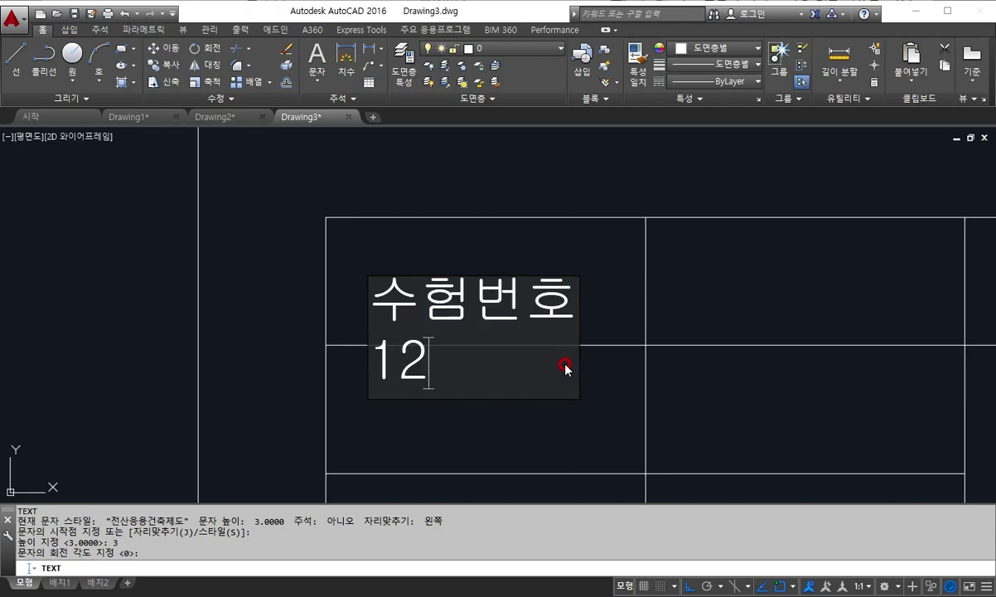
key("Return")
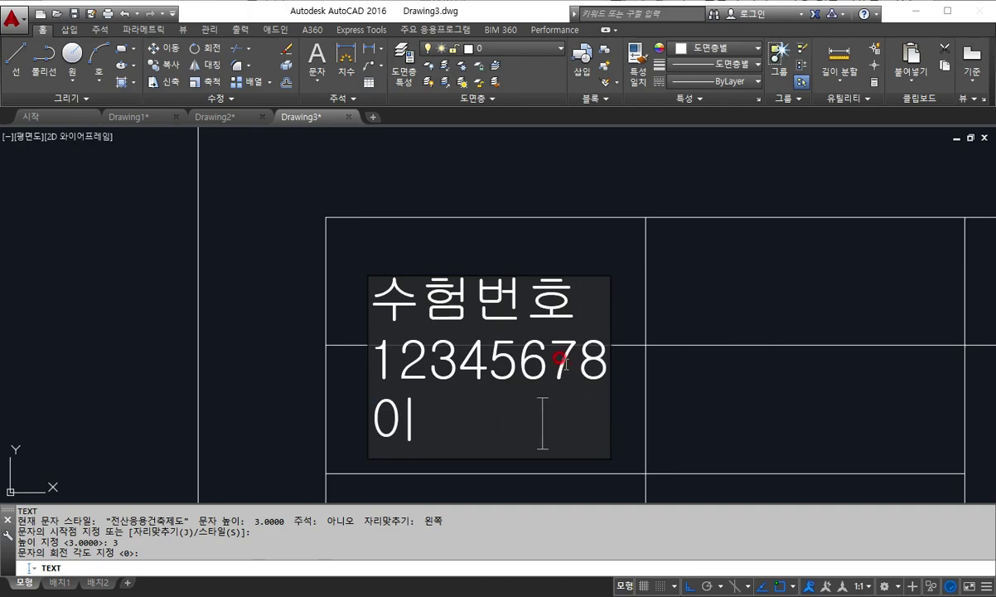
- Add 이 름, the name, 연장시간, 감독확인 and 전산응용건축제도기능사, then end text entry
key("Hangul_Hanja")
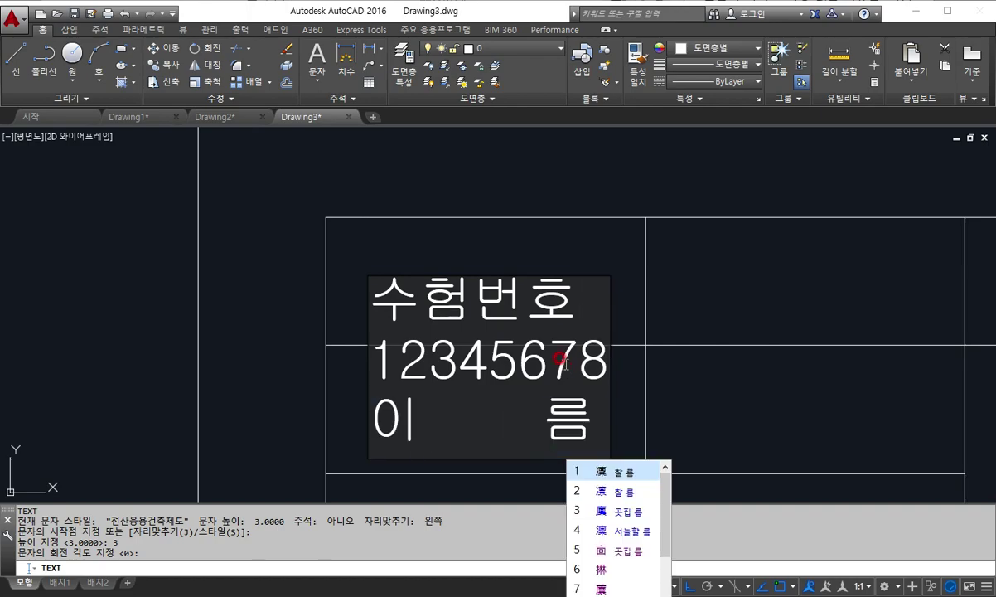
key("Escape")
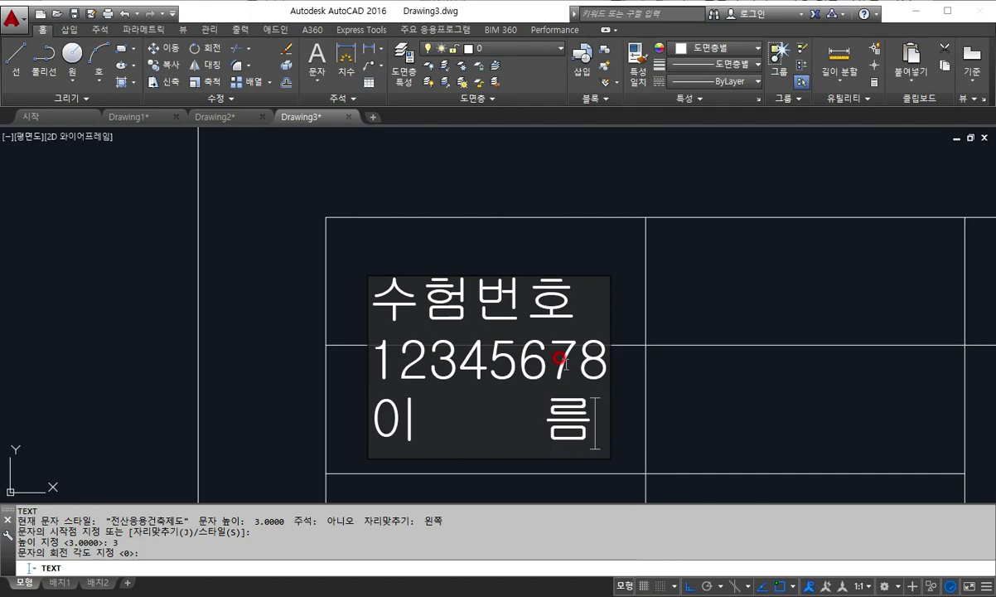
key("Return")
type("홍 길 도")
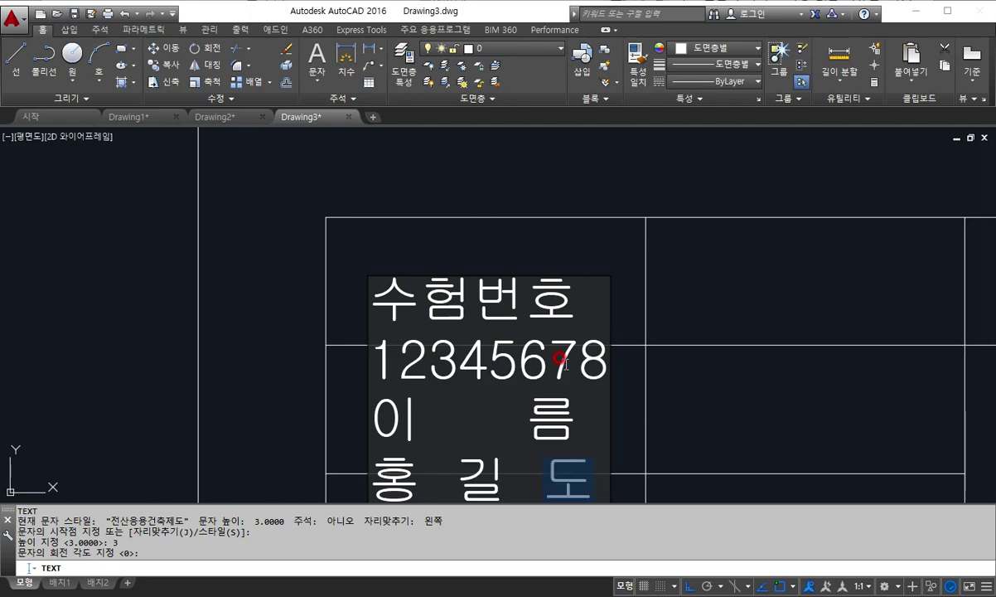
type("ㅇ")
key("Return")
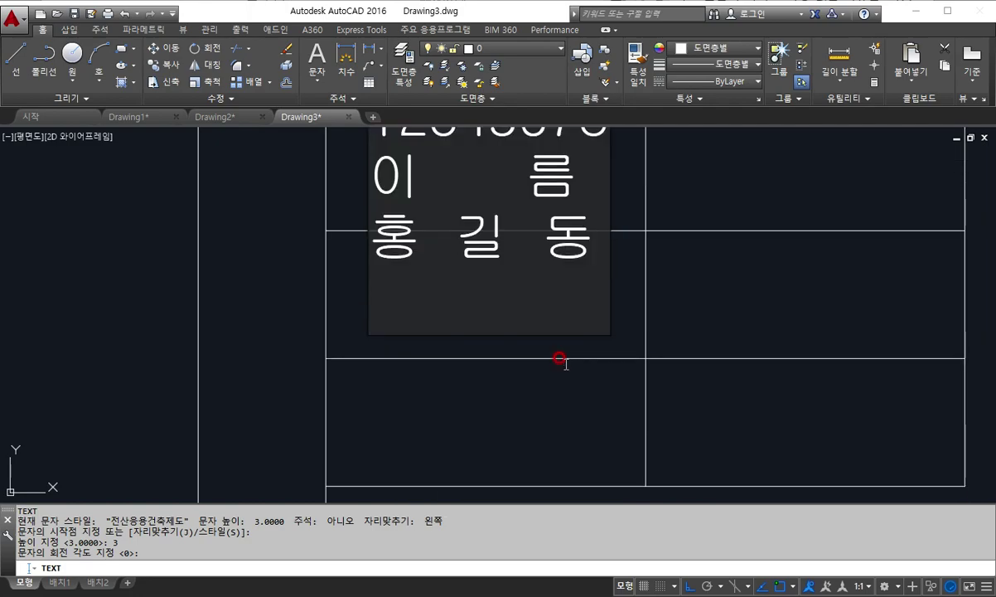
type("연장시간")
key("Return")
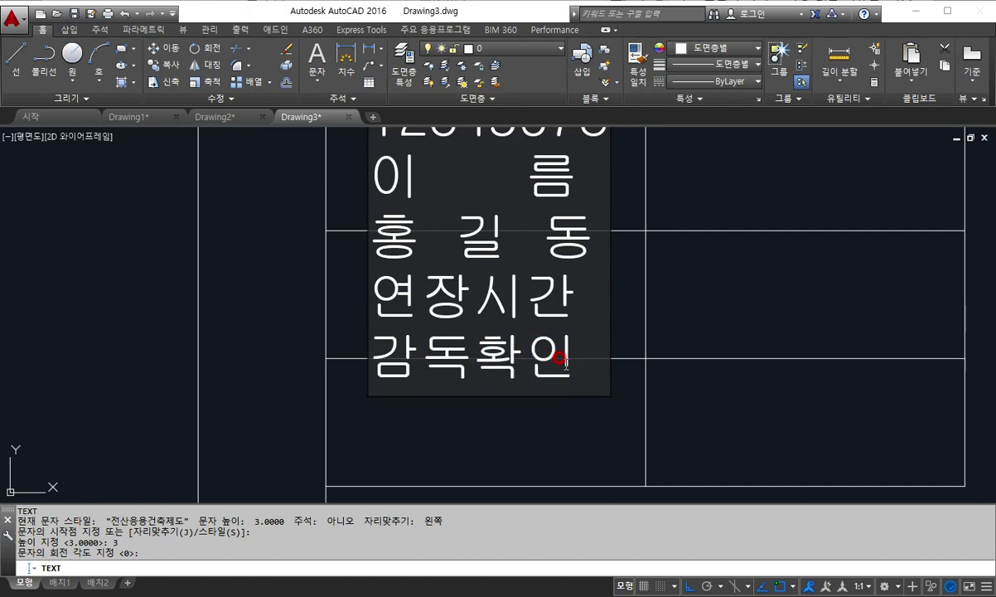
key("Return")
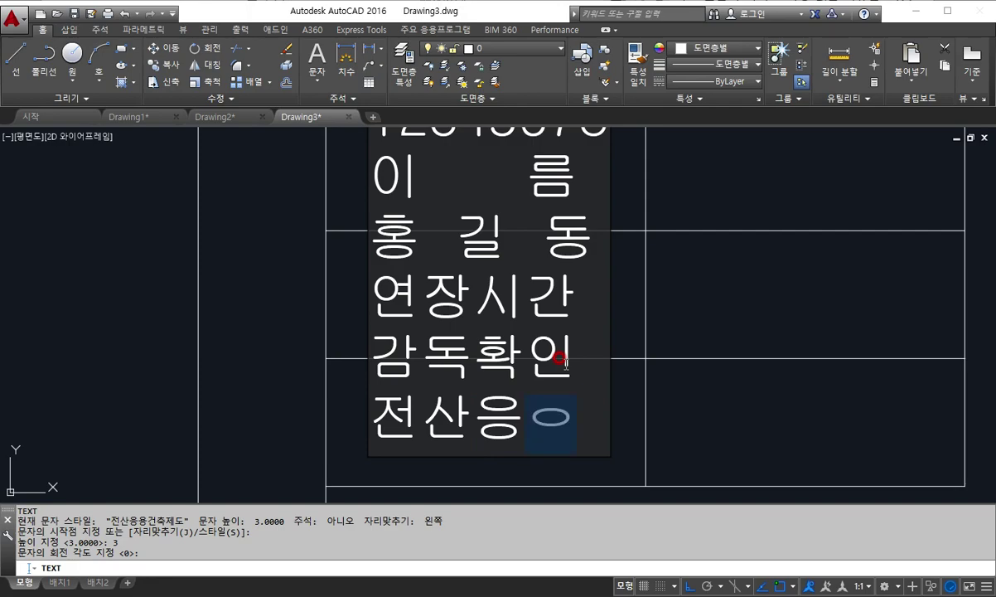
type("건축제도기")
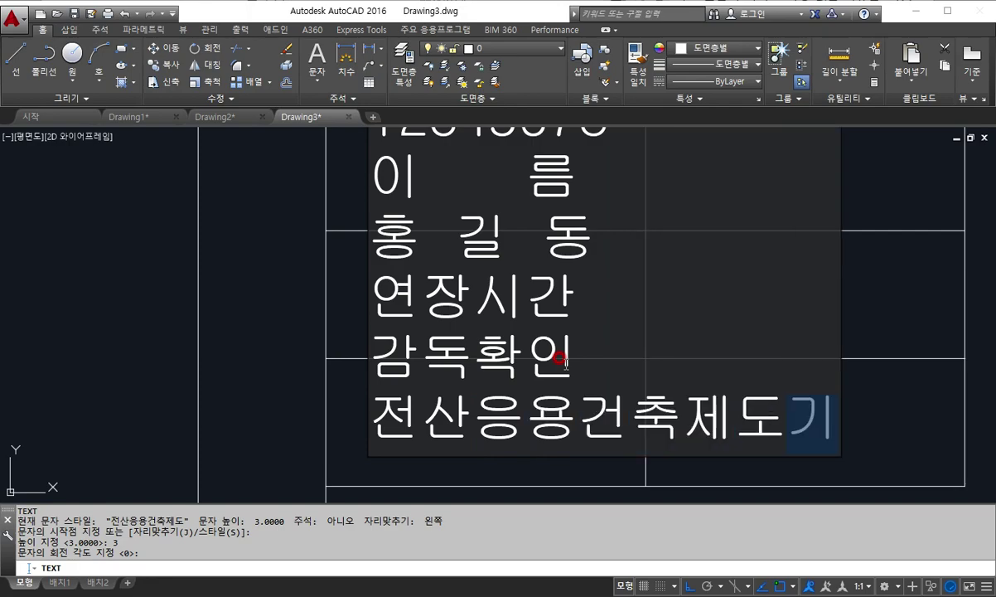
type("ㄴ능사")
key("Return")
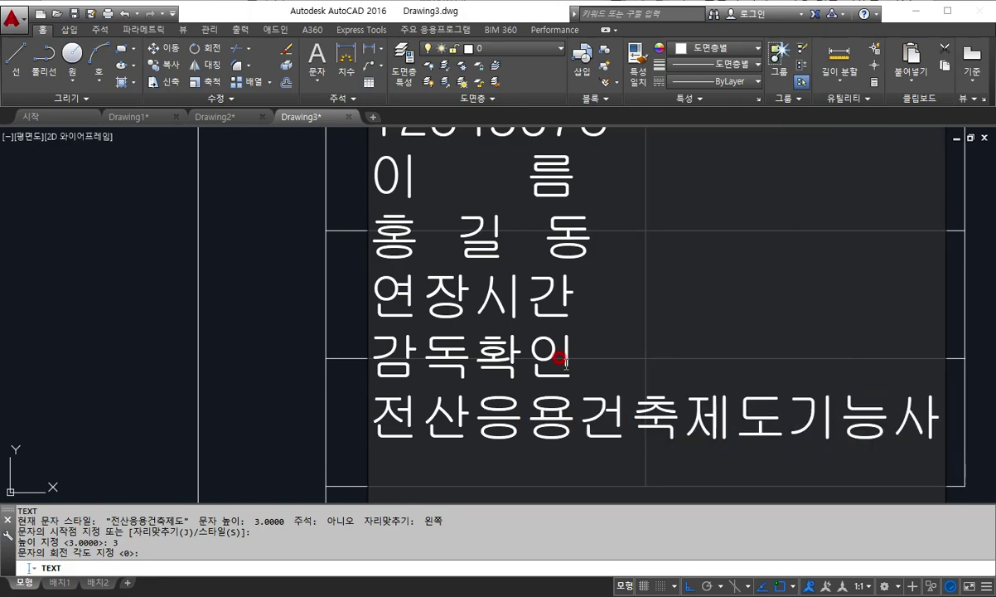
key("Return")
scroll(593, 343, "down", 3)
- Move 전산응용건축제도기능사 into the upper-right cell of the title block
middle_click_drag(686, 327, 574, 350)
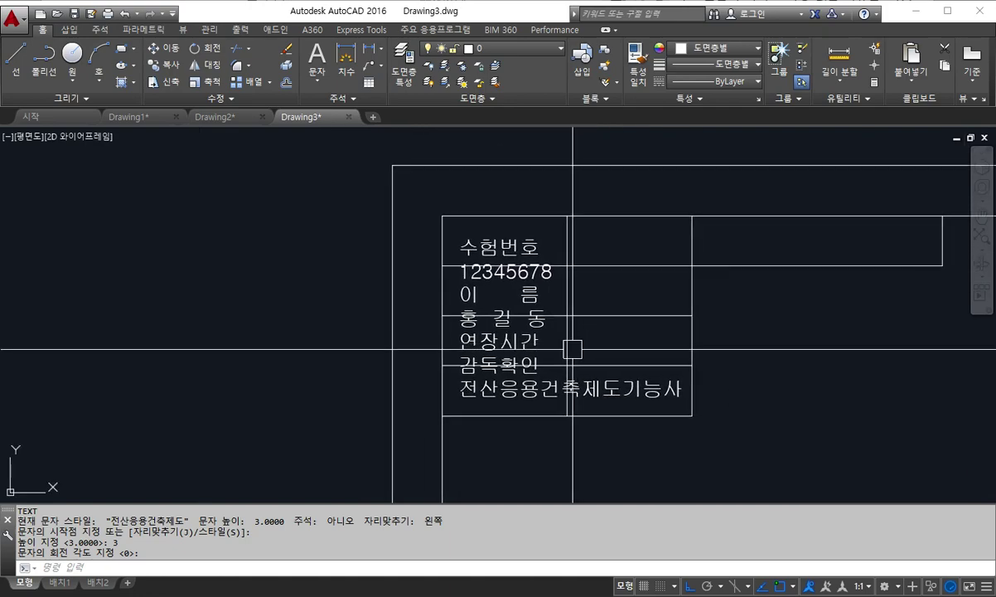
key("Escape")
key("Escape")
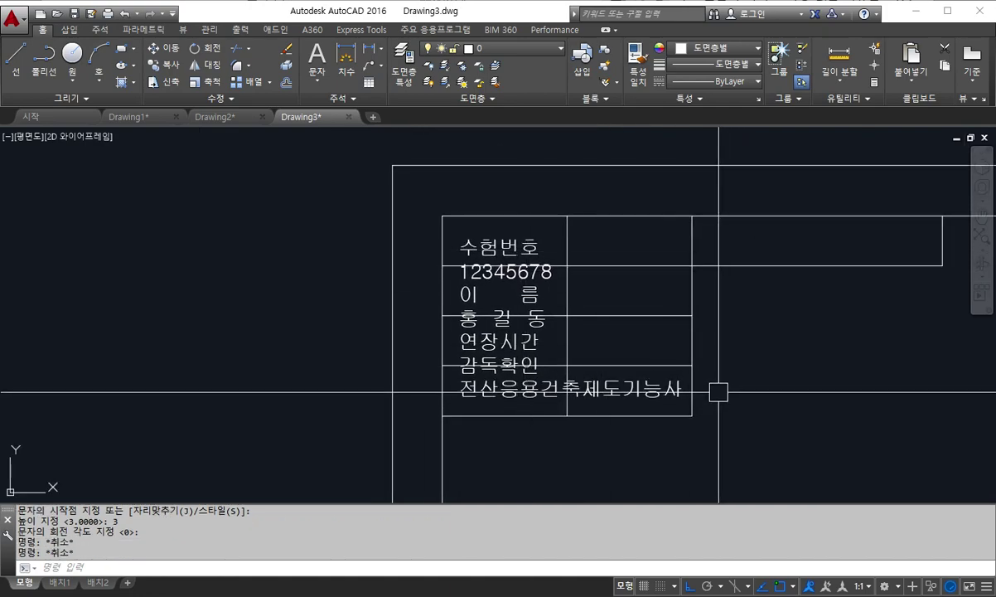
type("M")
key("Return")
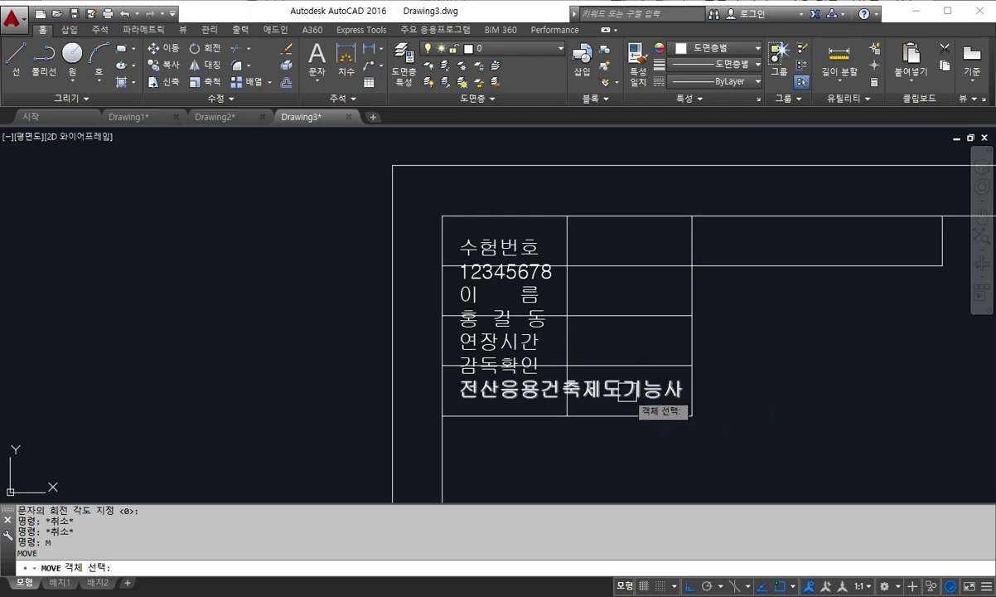
left_click(613, 390)
key("Return")
left_click(603, 383)
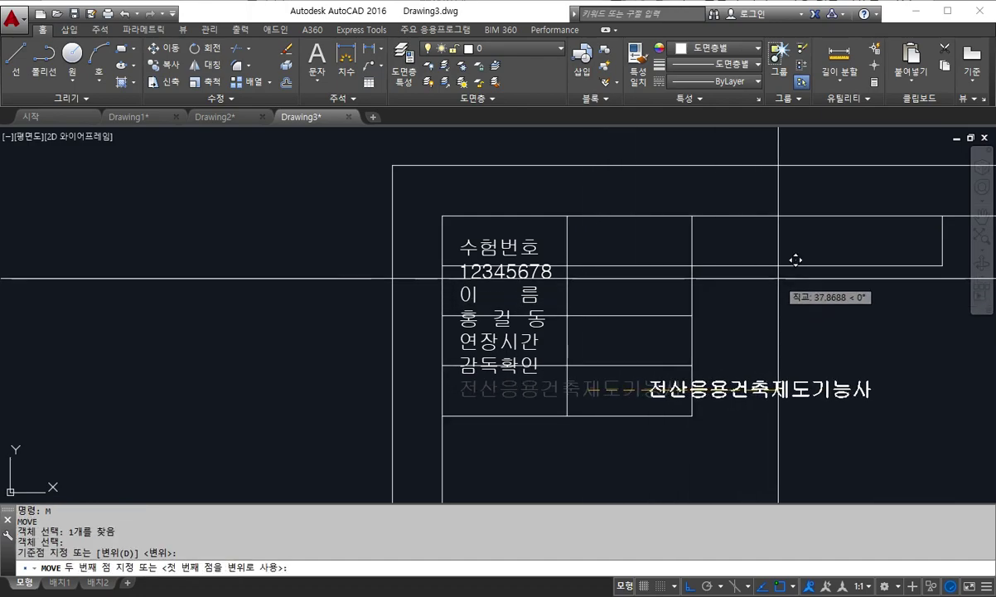
left_click(850, 222)
- Move 감독확인 and 연장시간 into their table cells
scroll(538, 380, "up", 3)
key("Return")
left_click(512, 367)
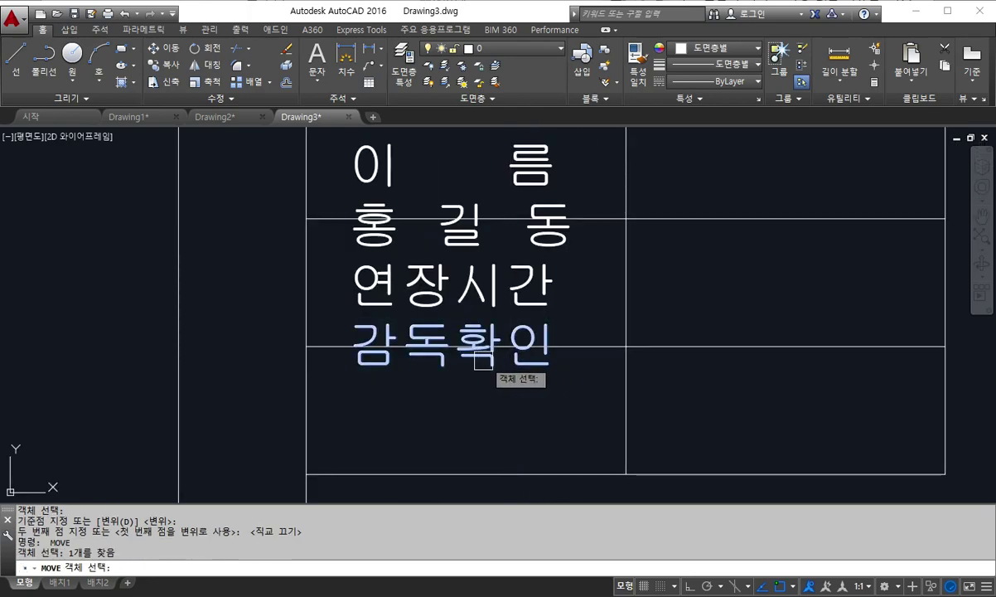
key("Return")
left_click(448, 348)
left_click(456, 412)
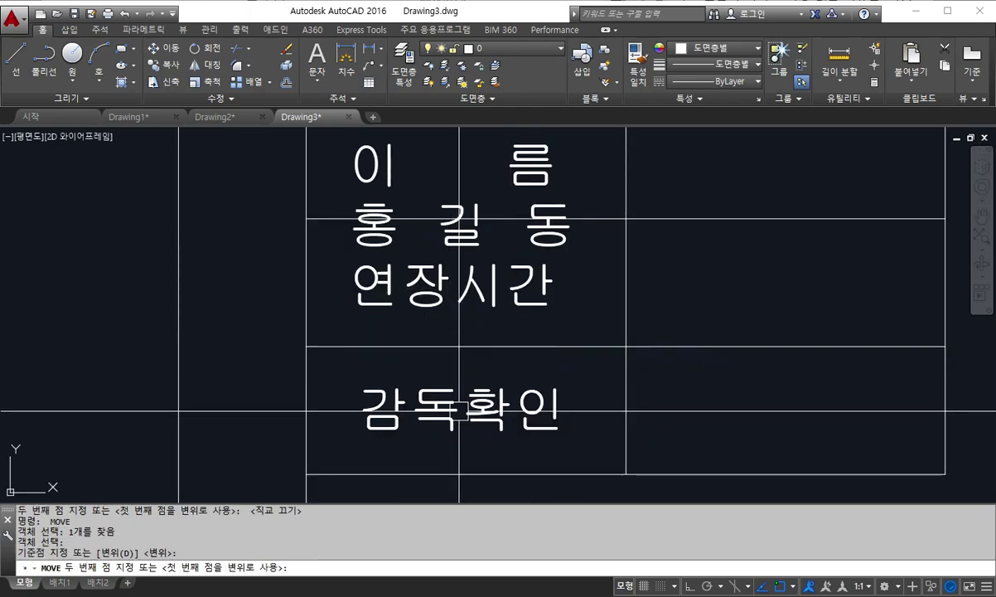
key("Return")
left_click(463, 289)
key("Return")
left_click(462, 289)
left_click(458, 280)
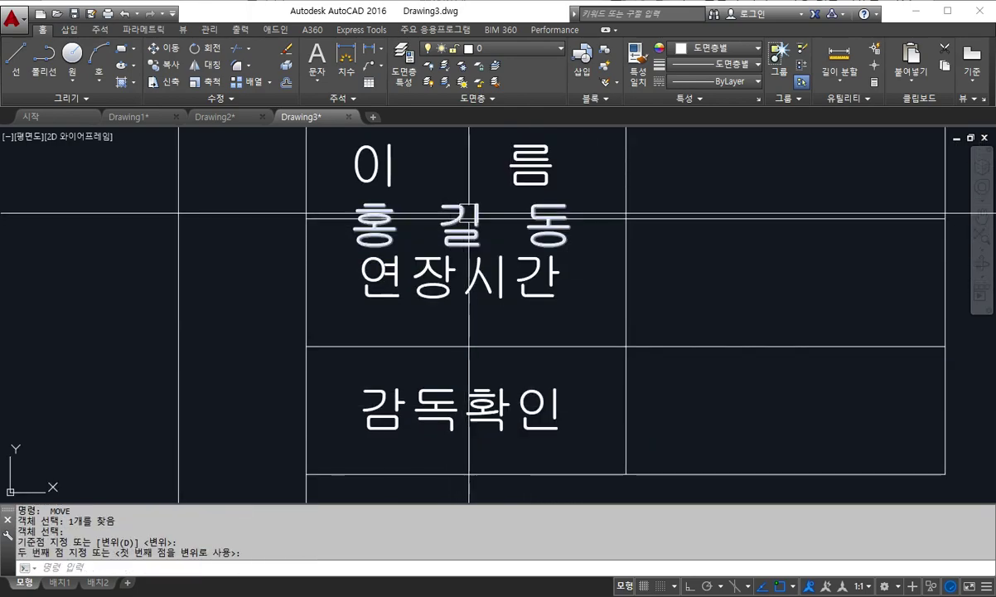
- Place the exam number in the cell beside 수험번호 and reposition 수험번호
middle_click_drag(472, 202, 463, 319)
key("Return")
left_click(463, 234)
key("Return")
left_click(459, 221)
middle_click_drag(460, 222, 451, 277)
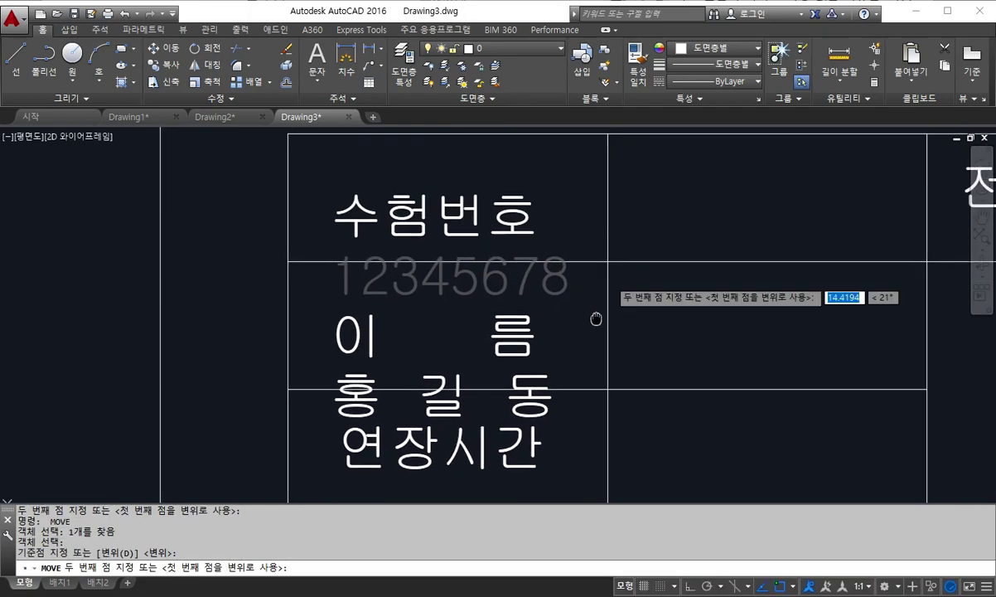
left_click(783, 189)
key("Return")
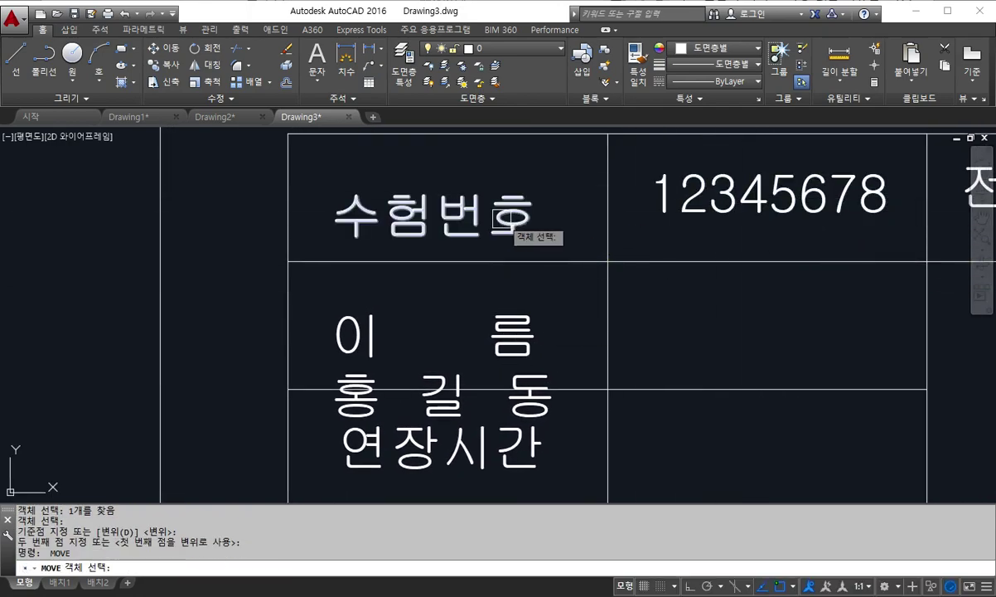
left_click(509, 222)
key("Return")
left_click(471, 204)
left_click(480, 181)
- Reposition 이 름 within its cell and place the name beside it
key("Return")
left_click(522, 332)
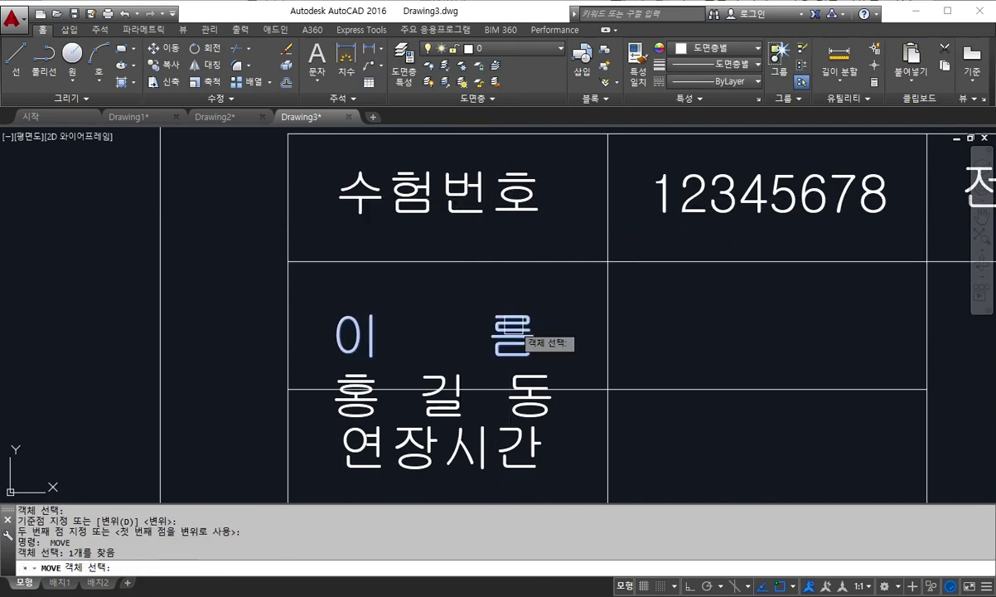
key("Return")
left_click(533, 317)
left_click(540, 303)
key("Return")
left_click(522, 402)
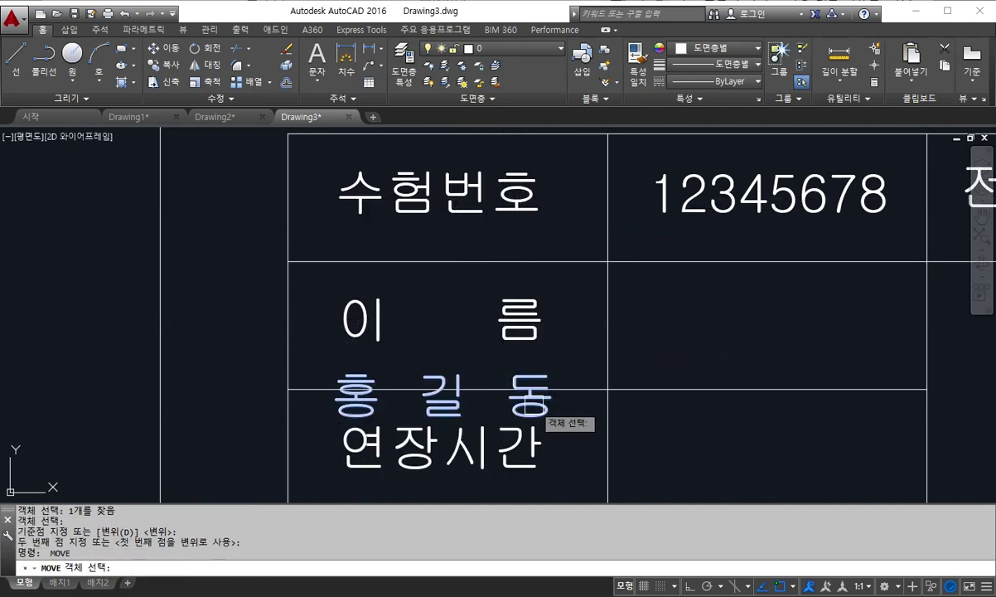
key("Return")
left_click(468, 378)
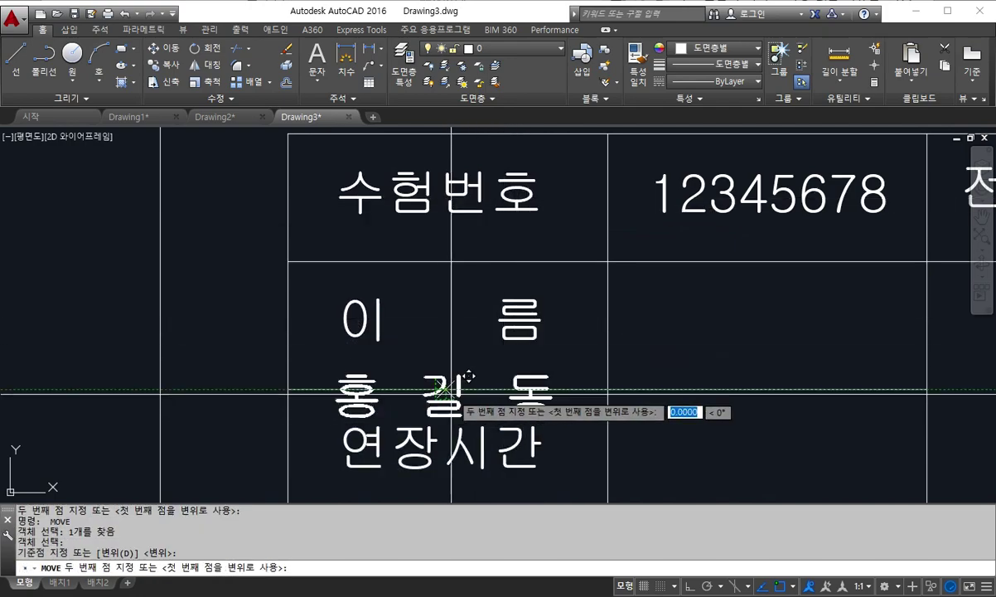
left_click(800, 303)
middle_click_drag(567, 422, 575, 357)
scroll(575, 357, "down", 6)
- Draw a radius-10 circle near the bottom of the left sheet frame
middle_click_drag(604, 411, 560, 388)
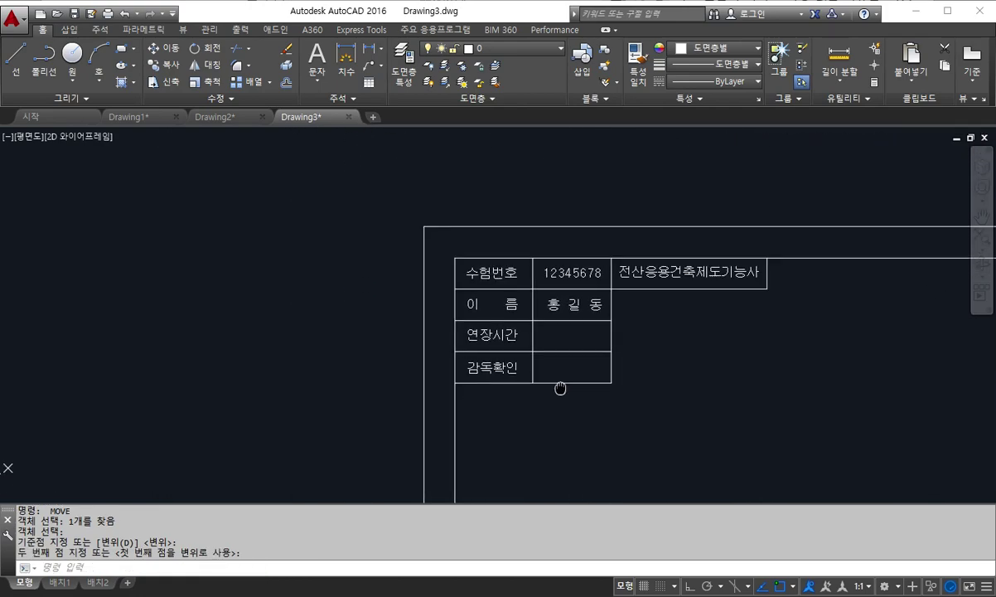
scroll(531, 423, "down", 3)
middle_click_drag(489, 414, 409, 349)
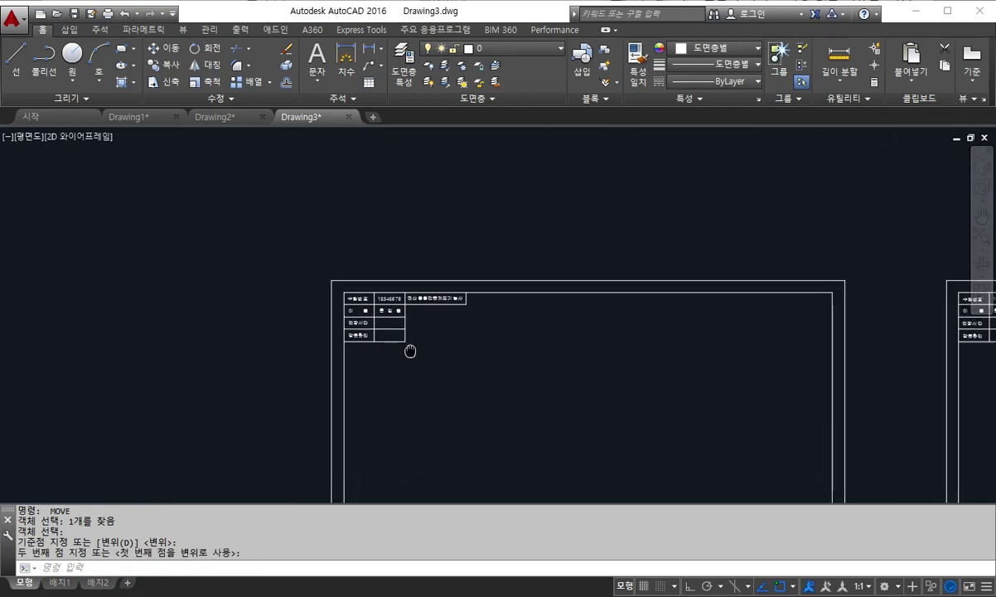
scroll(482, 305, "down", 2)
middle_click_drag(482, 305, 482, 282)
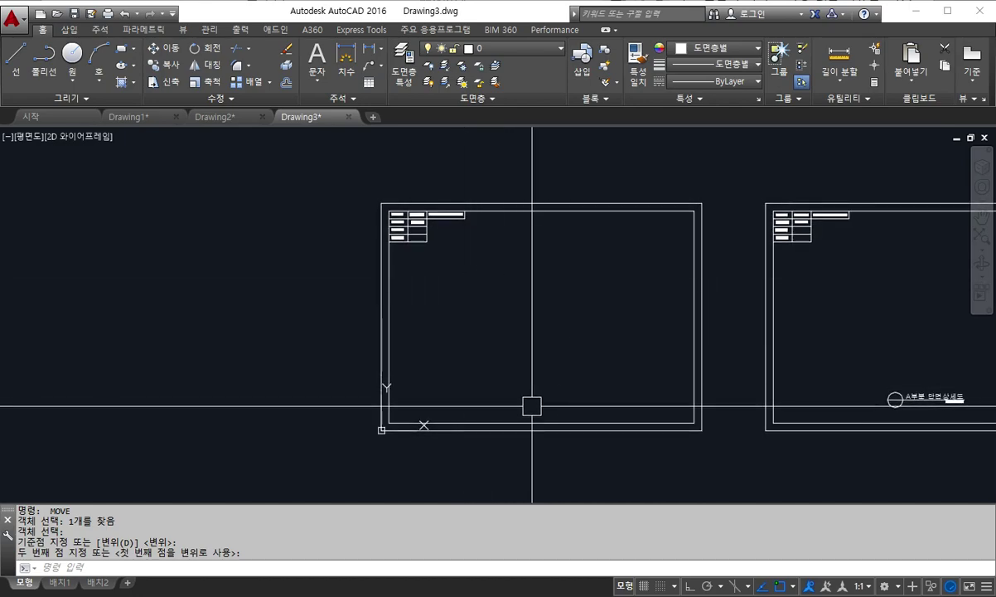
type("c")
key("Return")
scroll(523, 402, "up", 4)
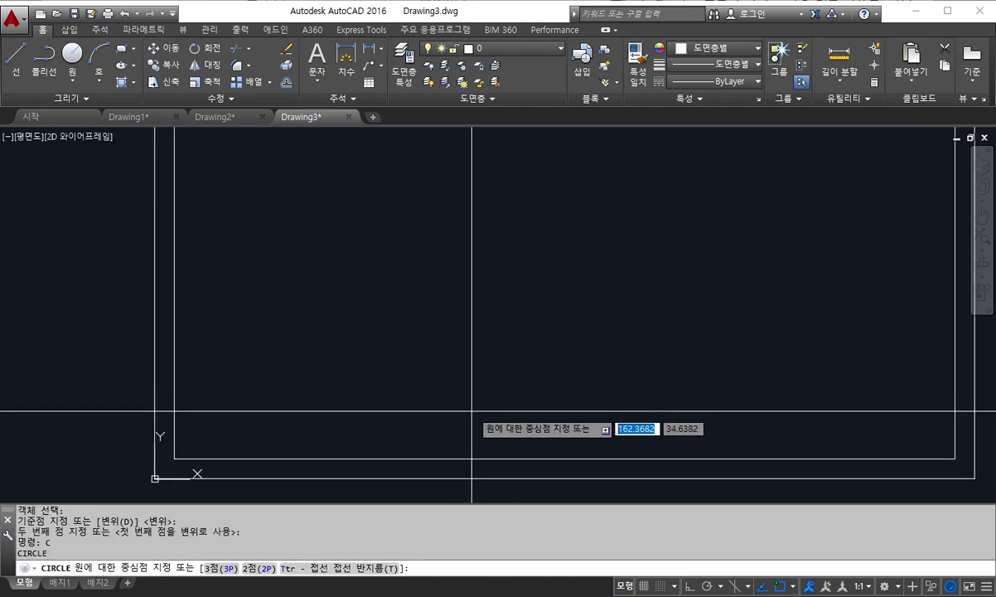
left_click(481, 405)
type("10")
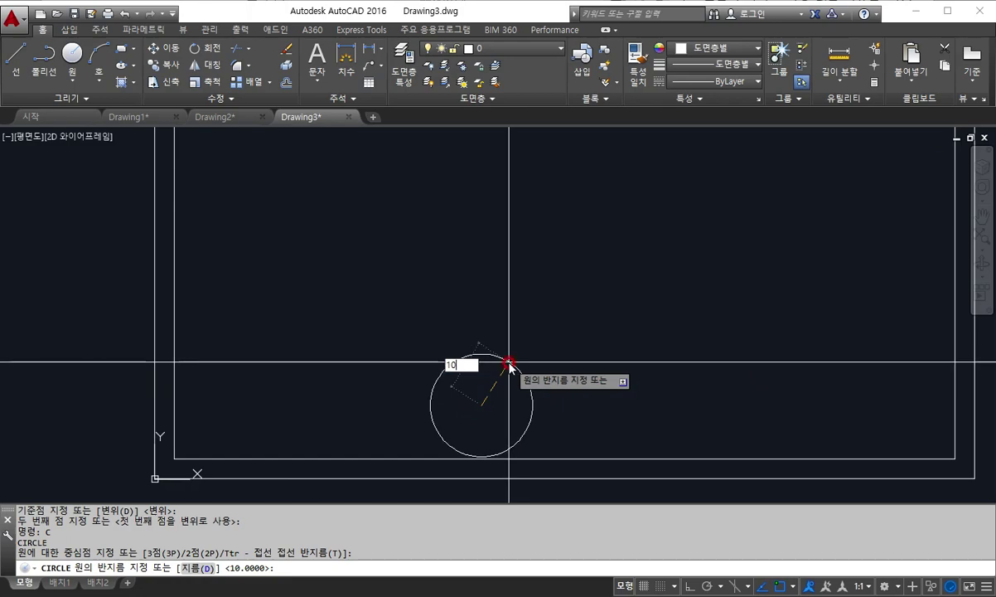
key("Return")
- Draw a 100-long horizontal line running right from the circle's edge
type("l")
key("Return")
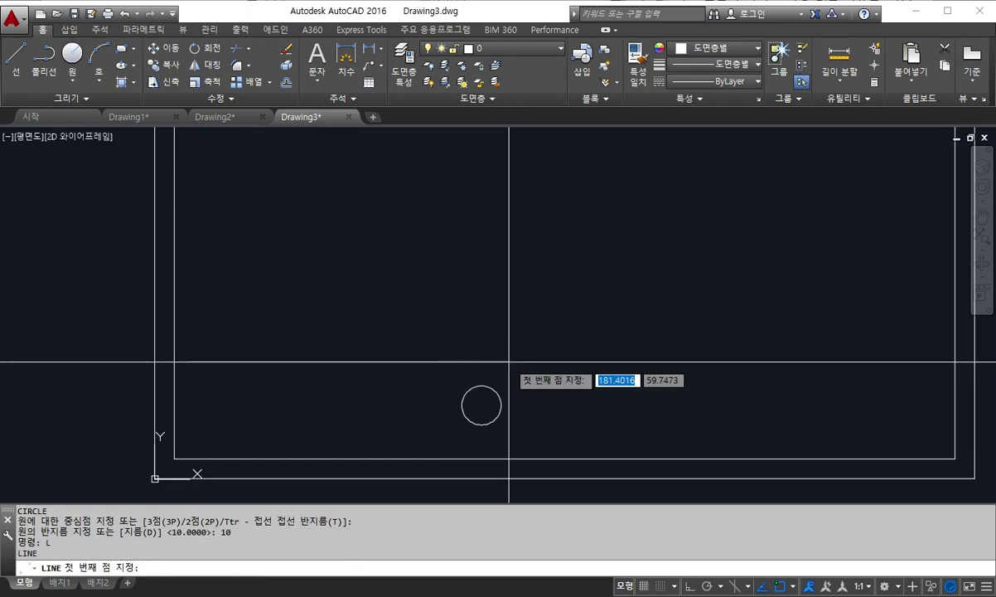
left_click(462, 405)
type("100")
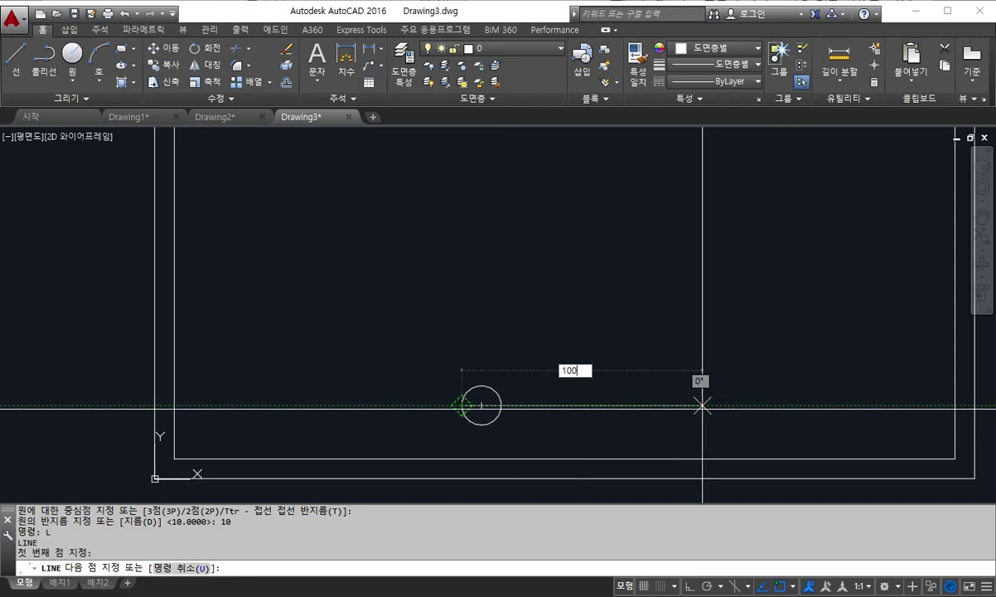
key("Return")
key("Return")
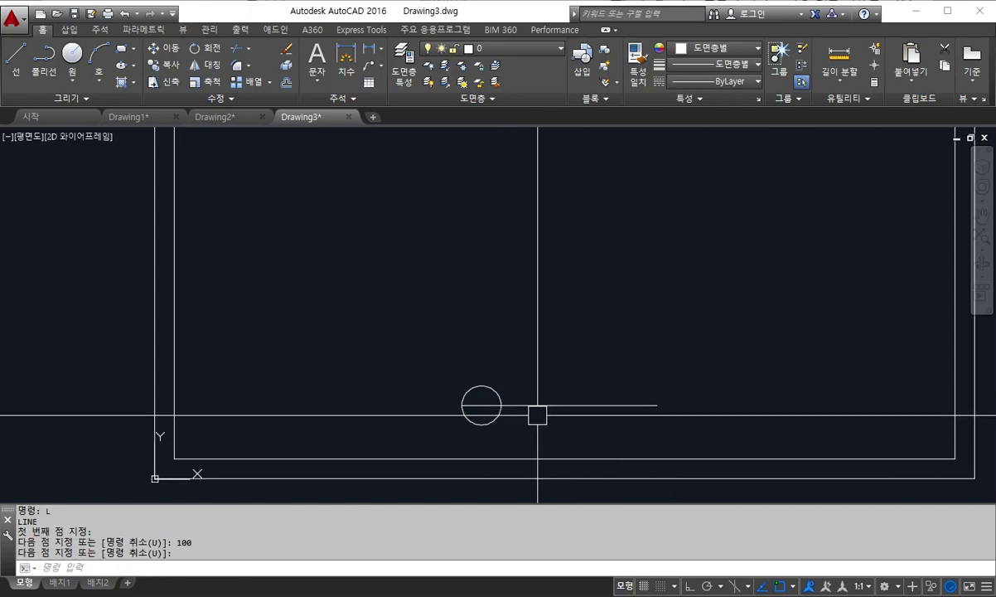
type("dt")
key("Return")
- Write 'A부분단면상세도' as unrotated 7-high text on the line right of the circle
scroll(535, 407, "up", 6)
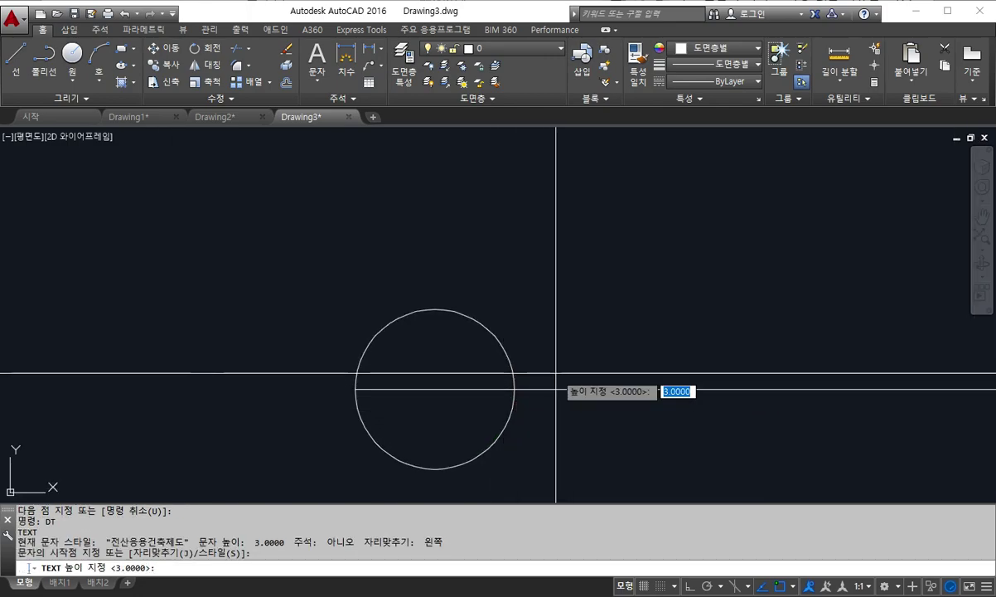
type("7")
key("Return")
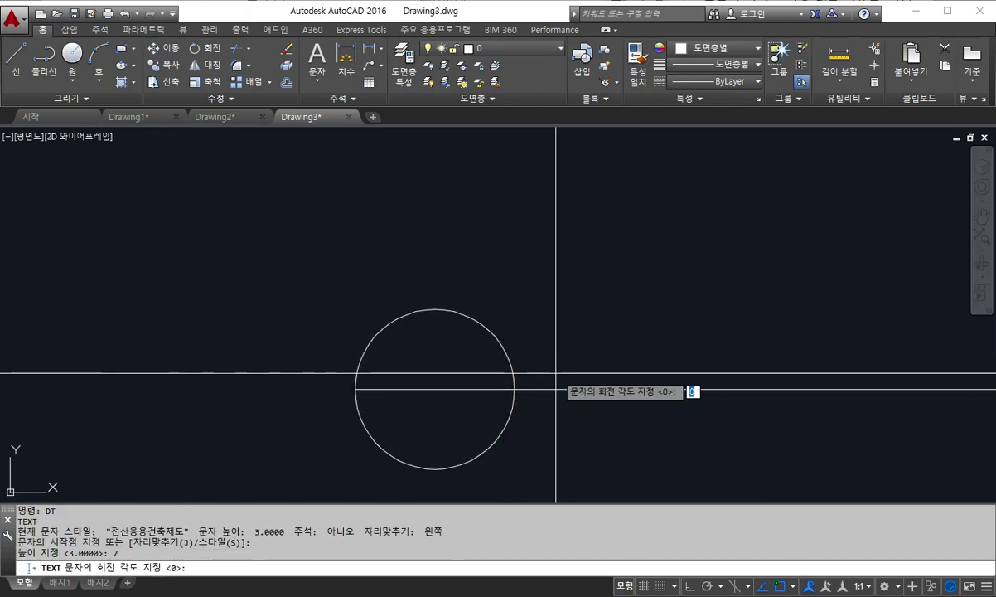
key("Return")
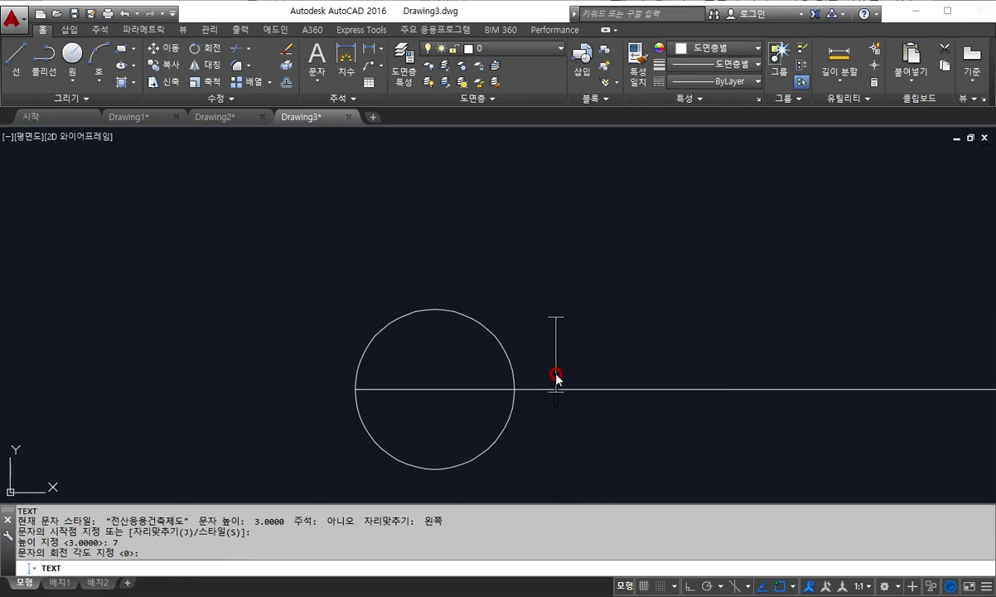
type("A부")
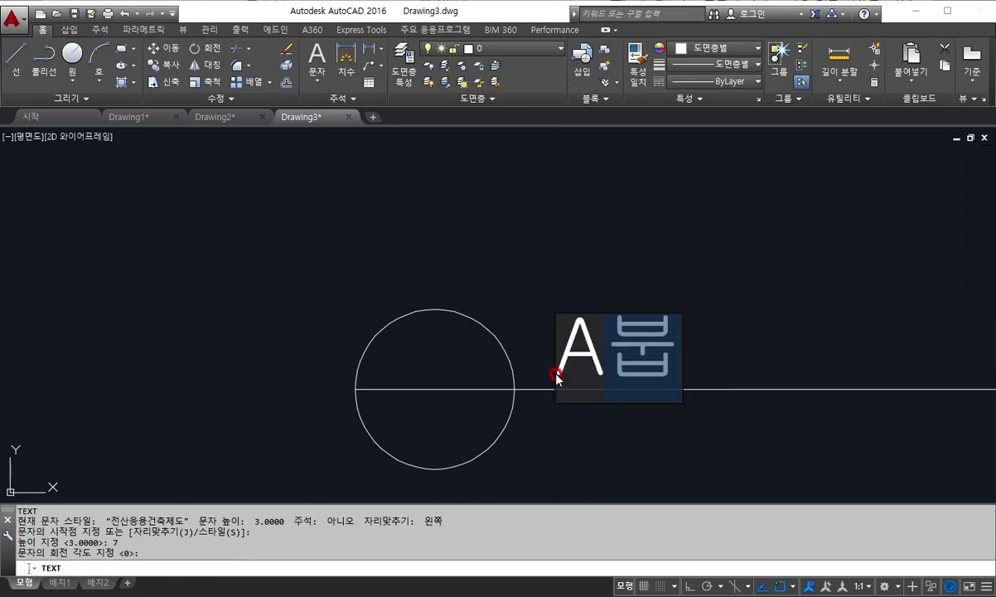
type("분단")
type("상세")
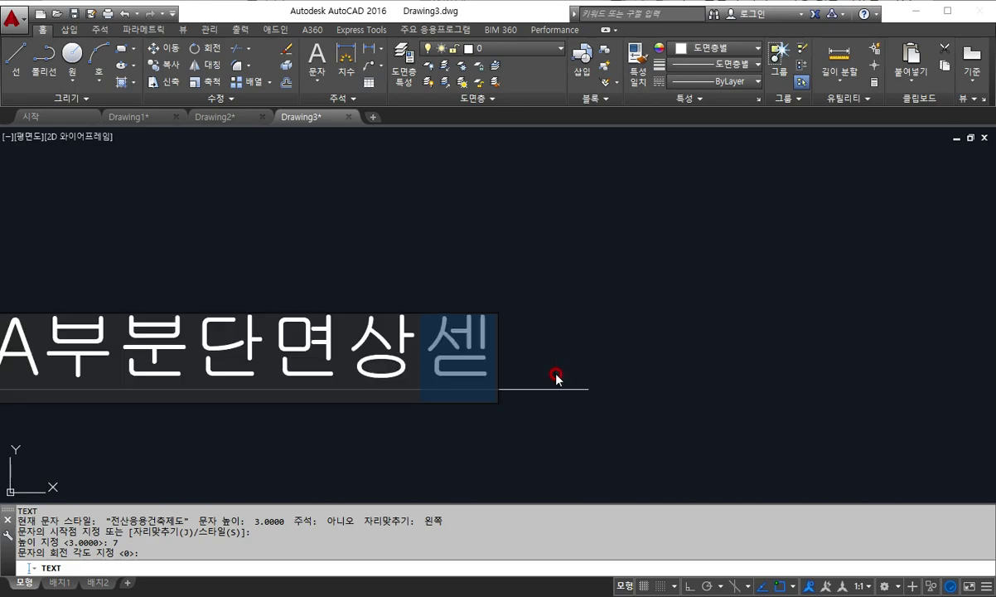
type("도")
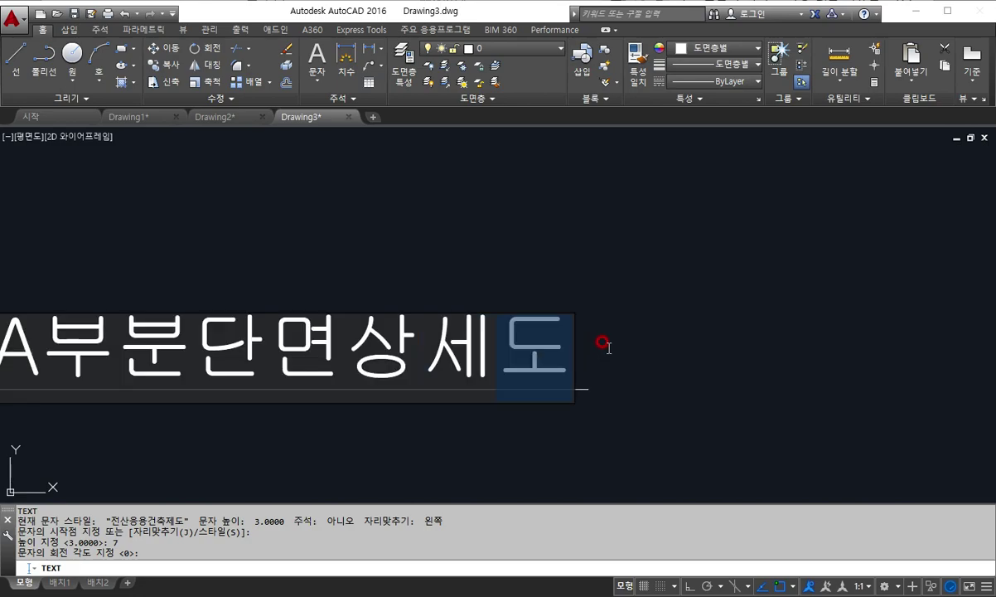
left_click(703, 328)
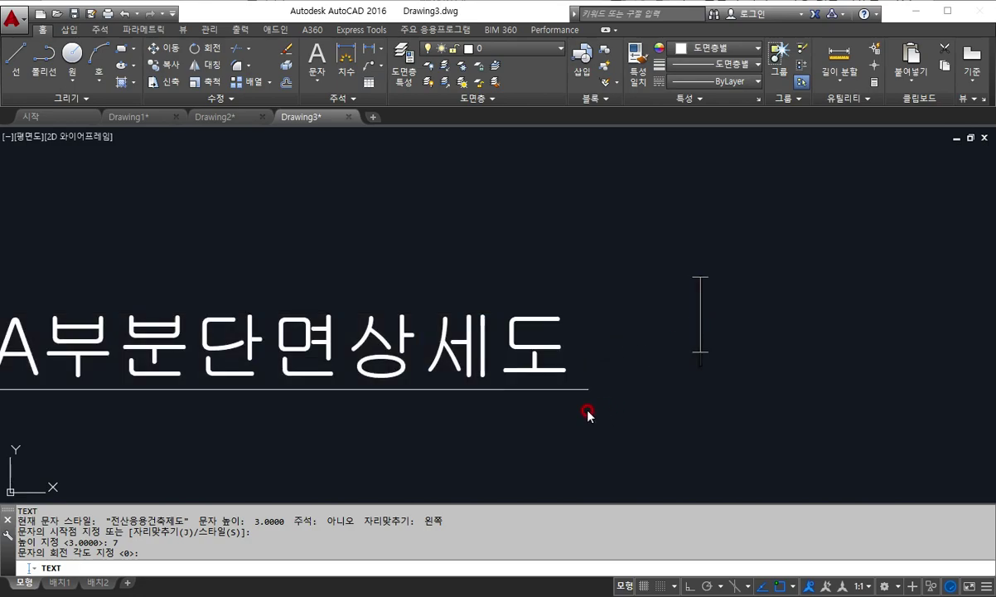
scroll(501, 415, "down", 4)
scroll(505, 387, "down", 2)
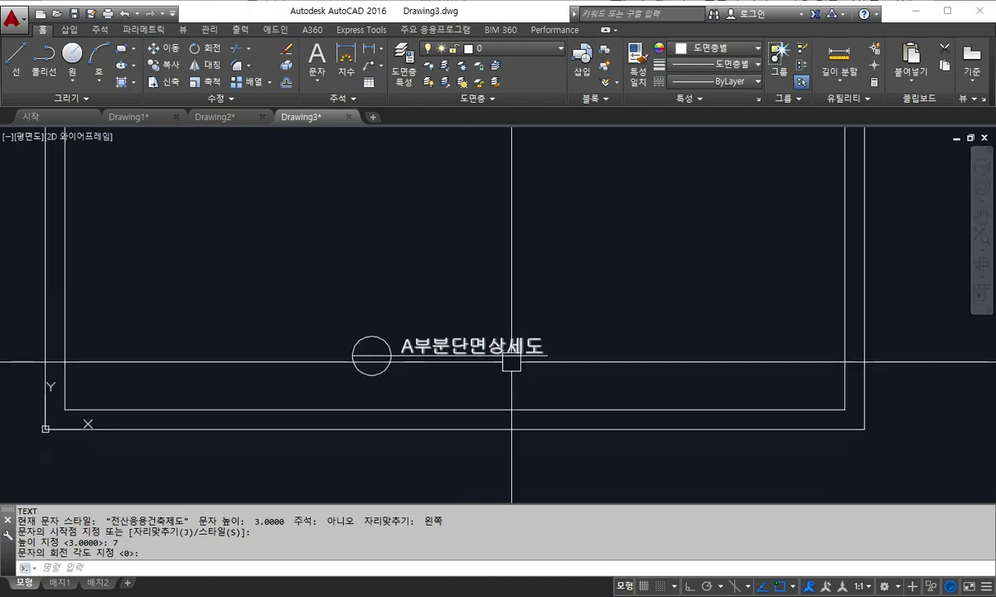
type("ㅇㅅ")
- Place the height-3 scale note '축척 : 1/ 40' just beneath the section title line with DT
key("Return")
key("Return")
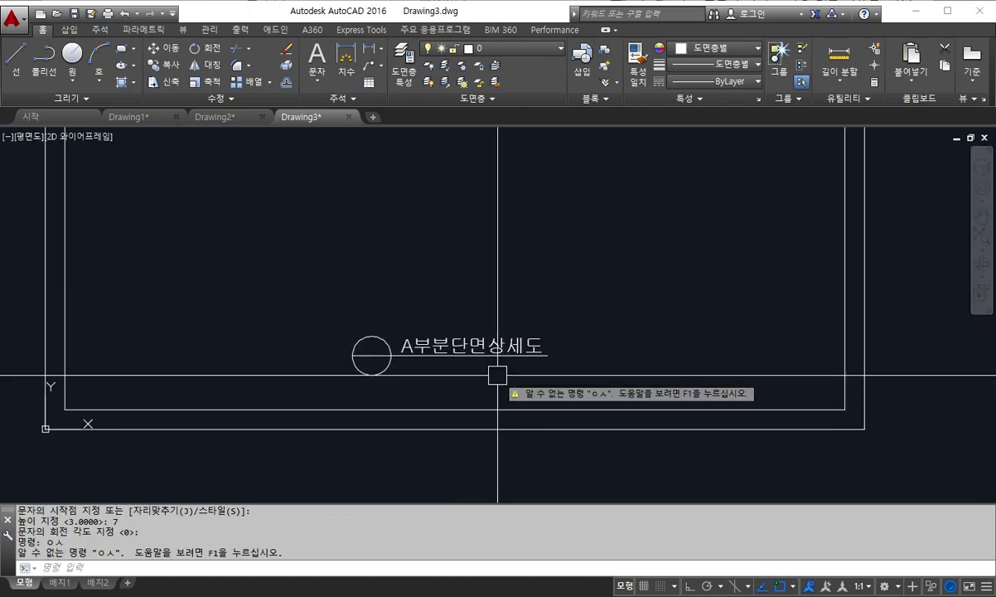
key("Escape")
key("Escape")
type("dn")
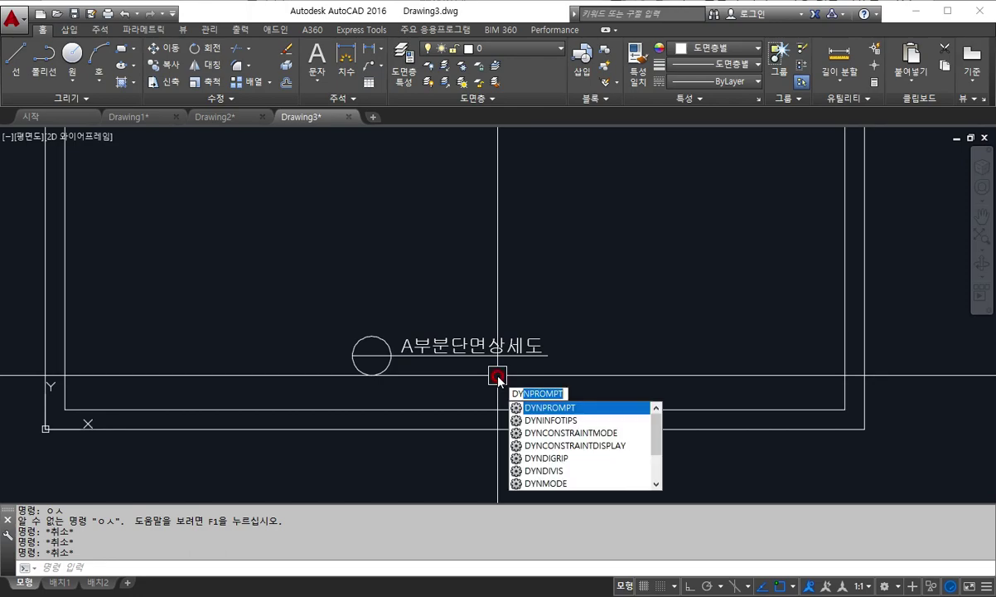
type("t")
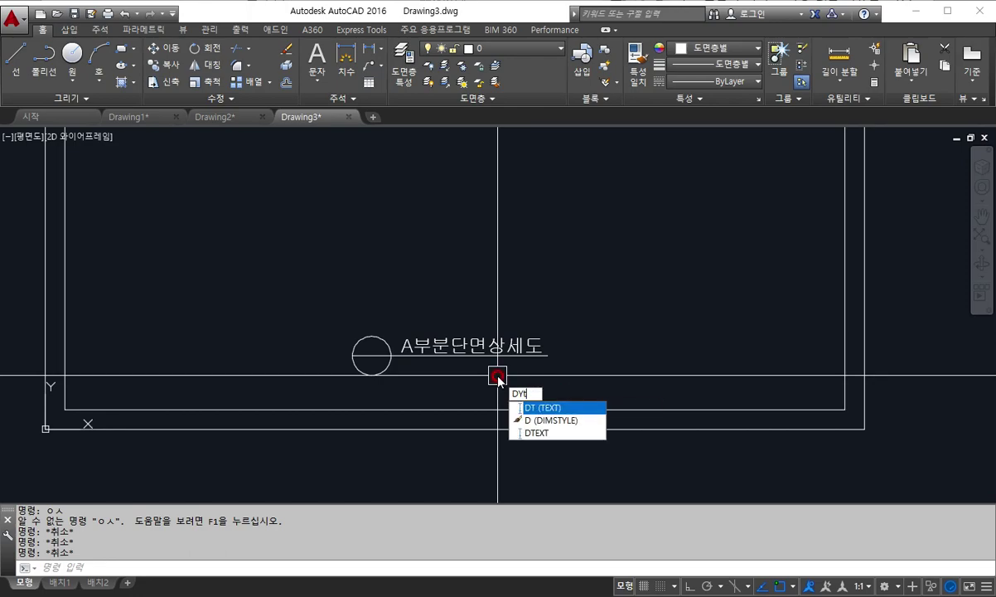
key("BackSpace")
key("BackSpace")
type("t")
key("Return")
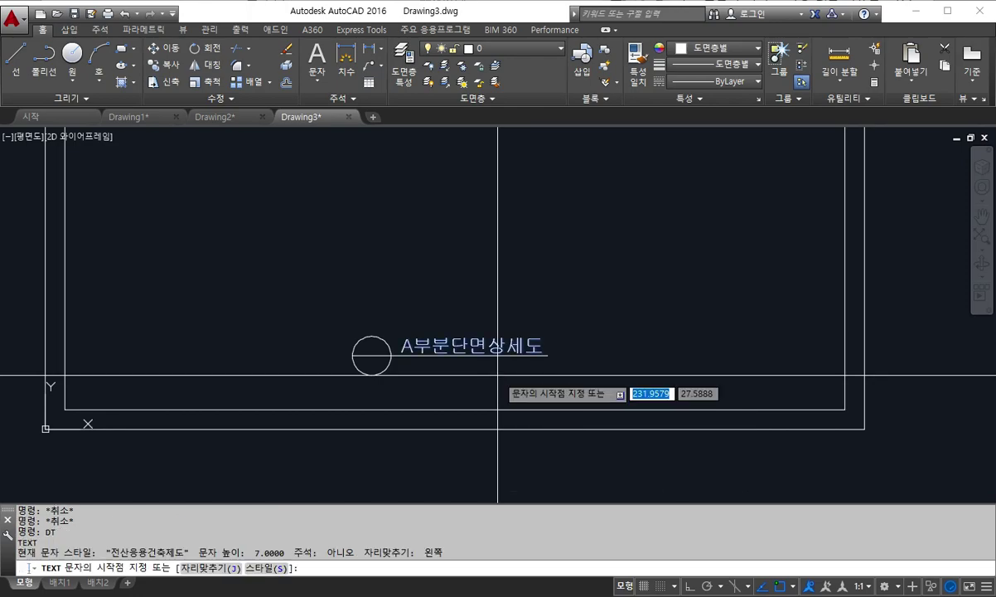
scroll(489, 372, "up", 5)
left_click(535, 360)
type("3")
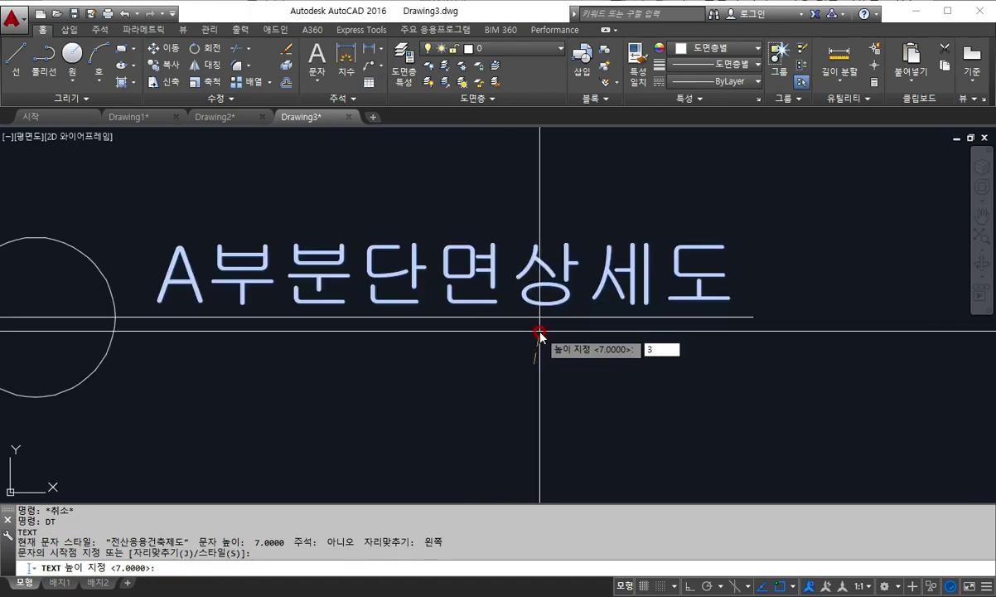
key("Return")
key("Return")
type("축척 : 1/ 40")
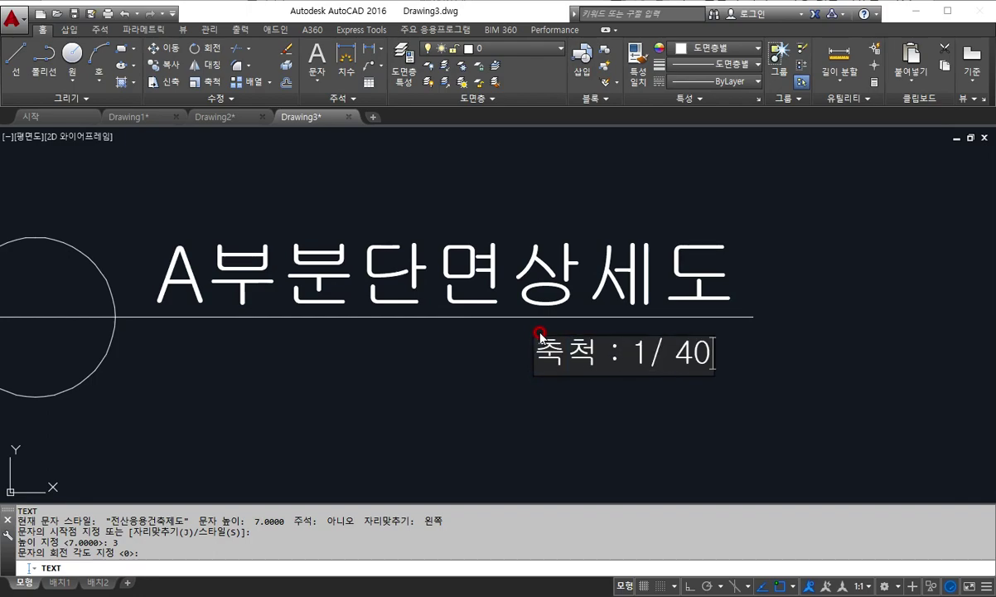
left_click(815, 278)
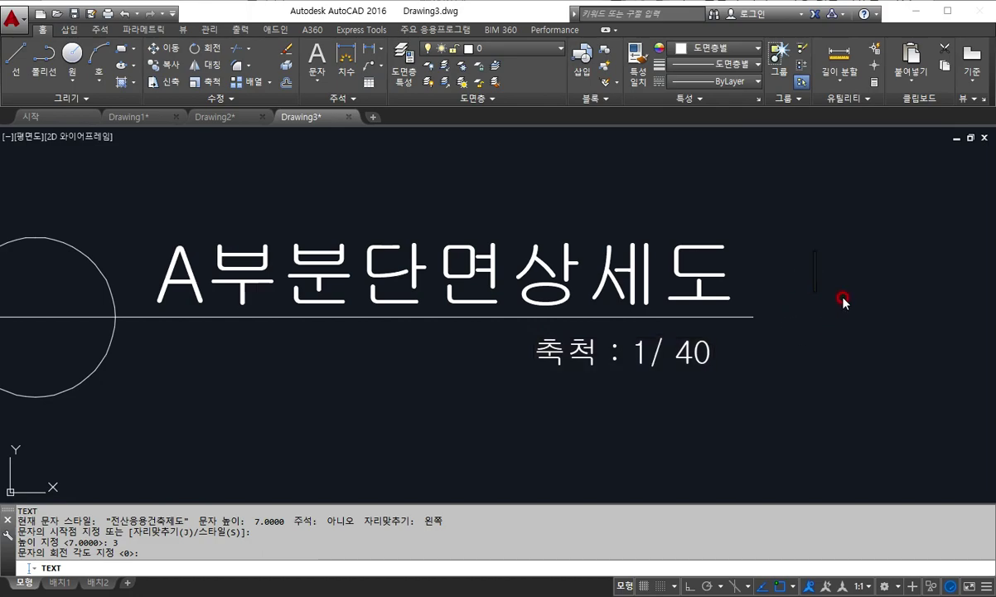
key("Escape")
- Zoom and pan to bring both sheet frames into view
scroll(836, 369, "down", 5)
scroll(611, 366, "up", 2)
middle_click_drag(611, 366, 603, 363)
key("Escape")
key("Escape")
key("Escape")
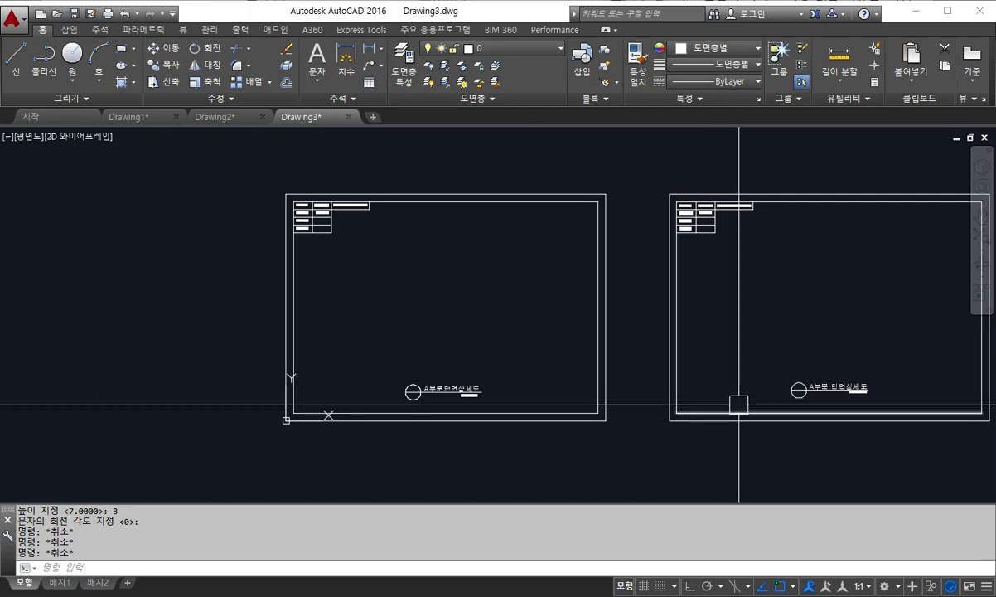
type("ㄷ")
key("Return")
scroll(730, 431, "down", 2)
- Erase the right-hand sheet frame's 23 objects with a crossing selection
key("Escape")
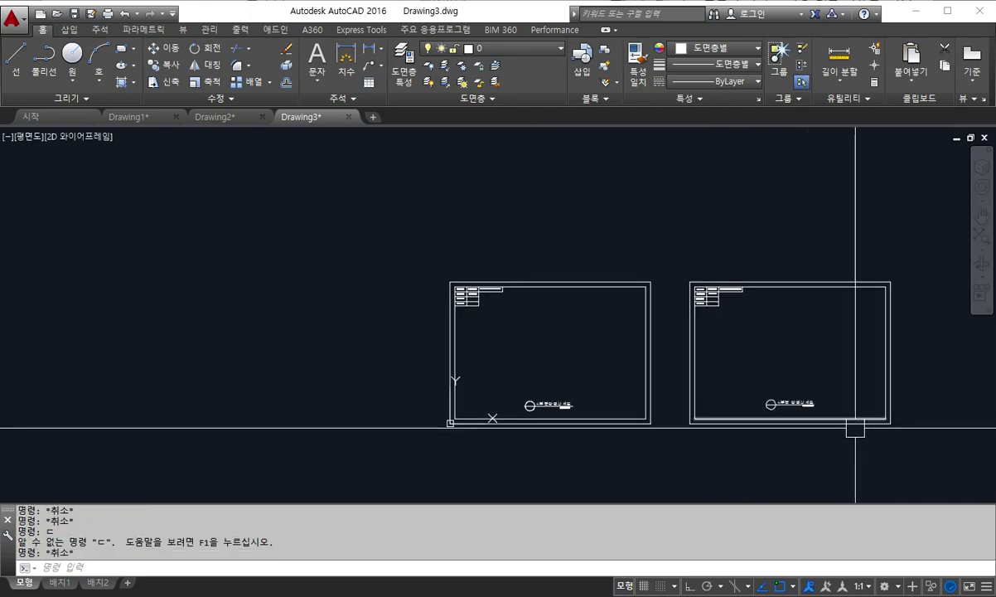
key("Escape")
key("Return")
left_click(950, 457)
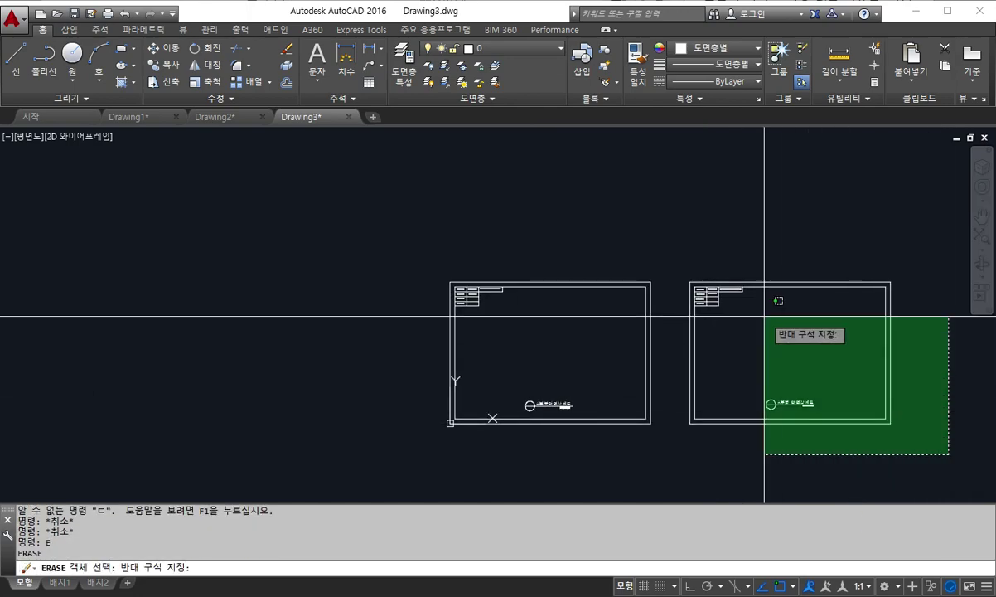
left_click(681, 229)
- Zoom and pan to centre the remaining frame and its title circle
scroll(462, 293, "up", 4)
scroll(464, 287, "up", 2)
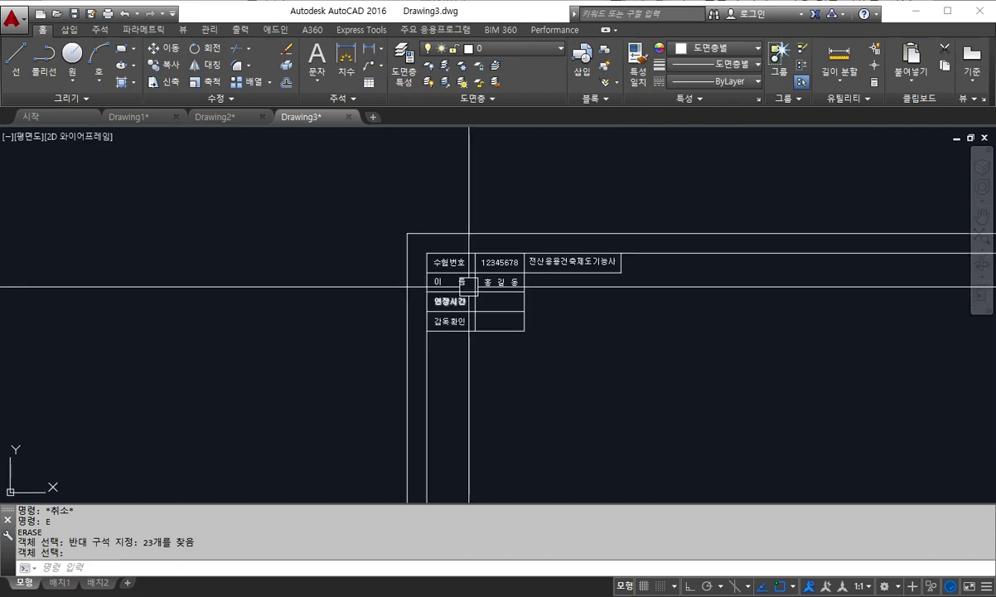
scroll(395, 236, "up", 4)
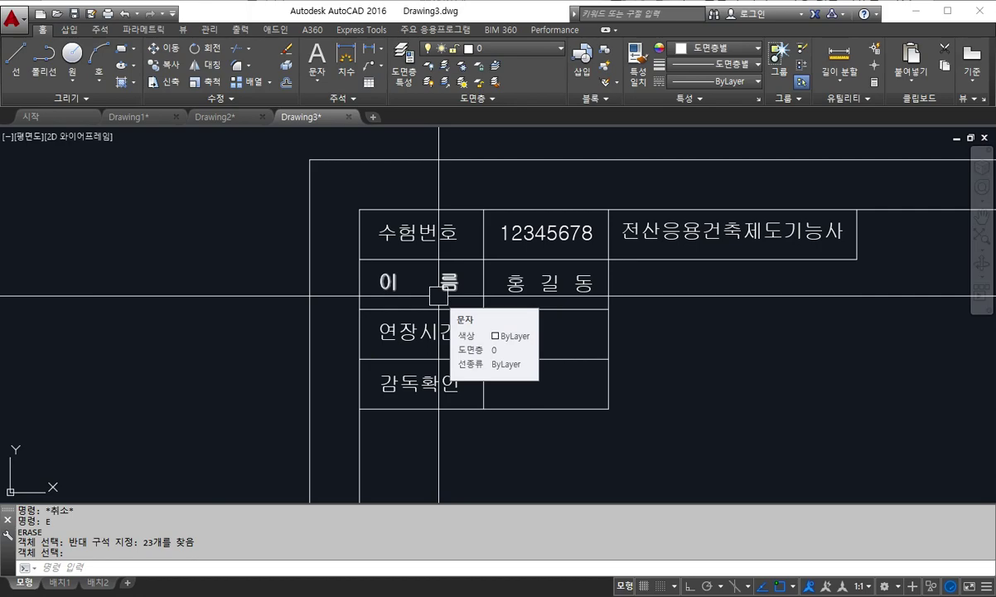
scroll(439, 296, "down", 3)
middle_click_drag(525, 323, 491, 241)
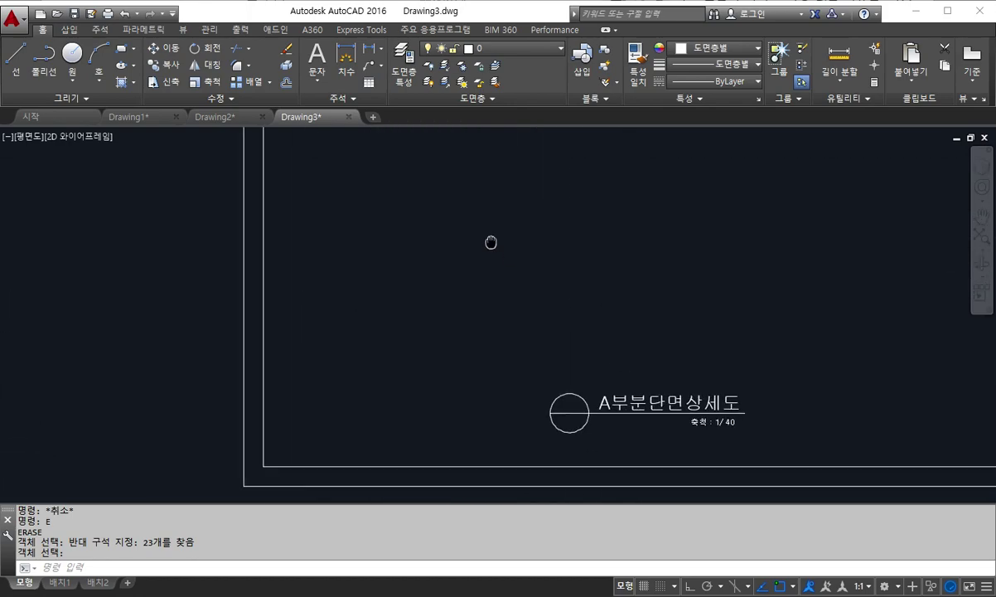
scroll(559, 283, "down", 1)
scroll(559, 283, "up", 4)
middle_click_drag(567, 329, 556, 289)
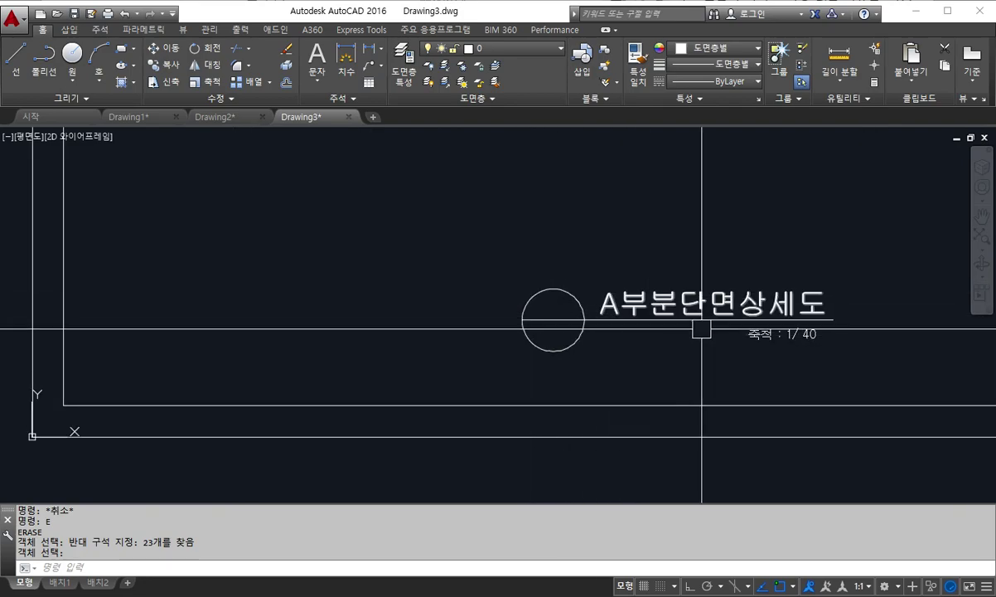
scroll(756, 377, "down", 5)
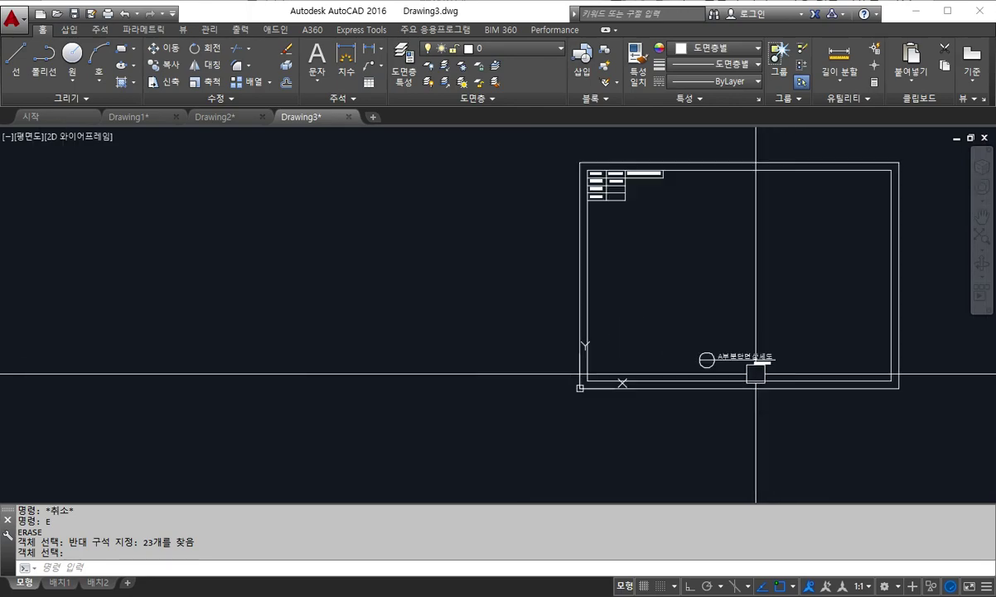
scroll(755, 382, "down", 2)
middle_click_drag(755, 382, 707, 385)
mouse_move(830, 363)
middle_mouse_down()
mouse_move(683, 386)
mouse_move(506, 367)
middle_mouse_up()
- Scale the 23-object sheet by reference from 1 to 40 about its lower-left corner
scroll(463, 304, "down", 2)
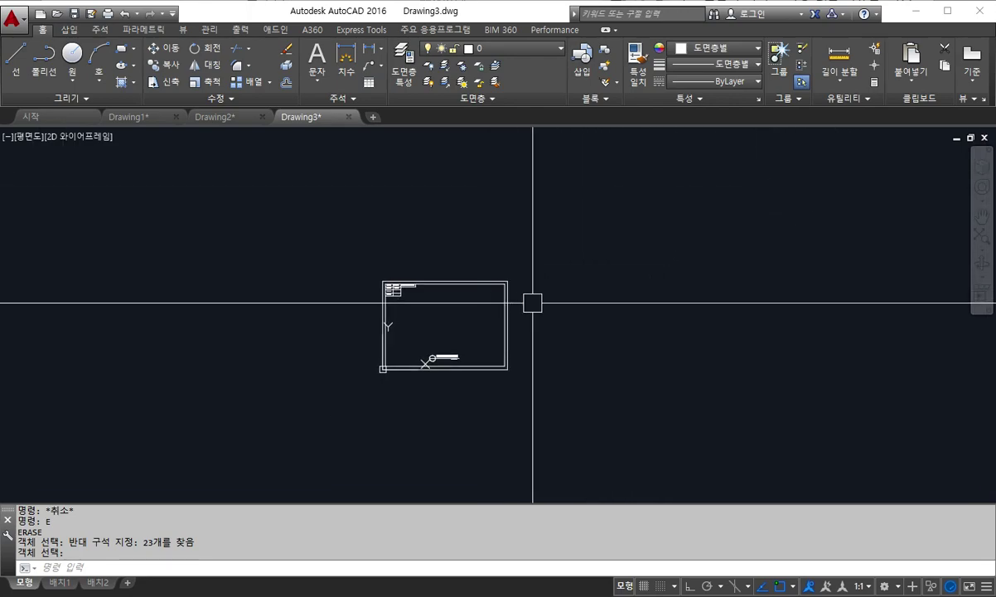
key("Escape")
key("Escape")
key("Escape")
type("SC")
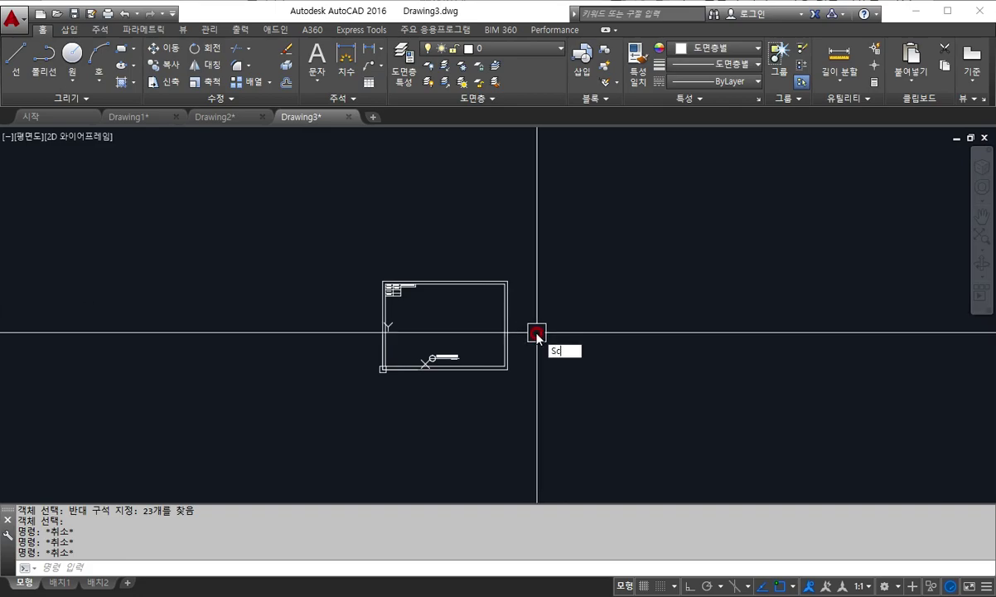
key("Return")
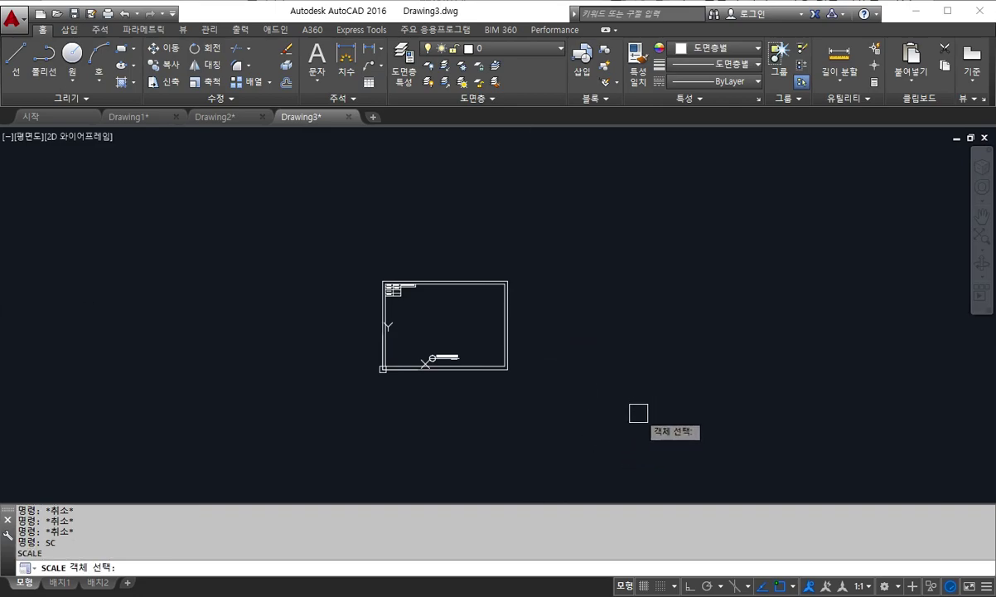
left_click(639, 412)
left_click(301, 211)
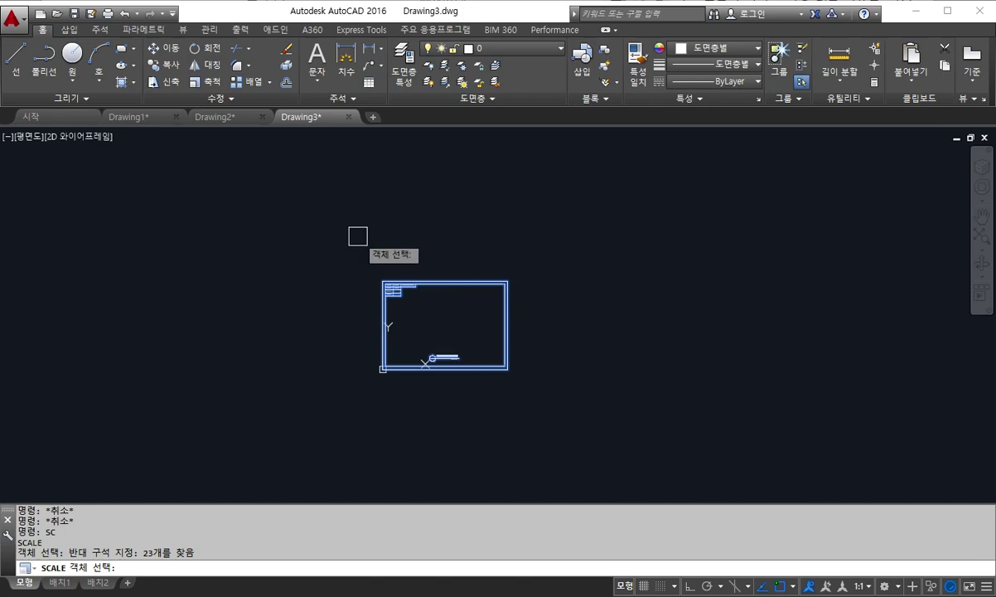
key("Return")
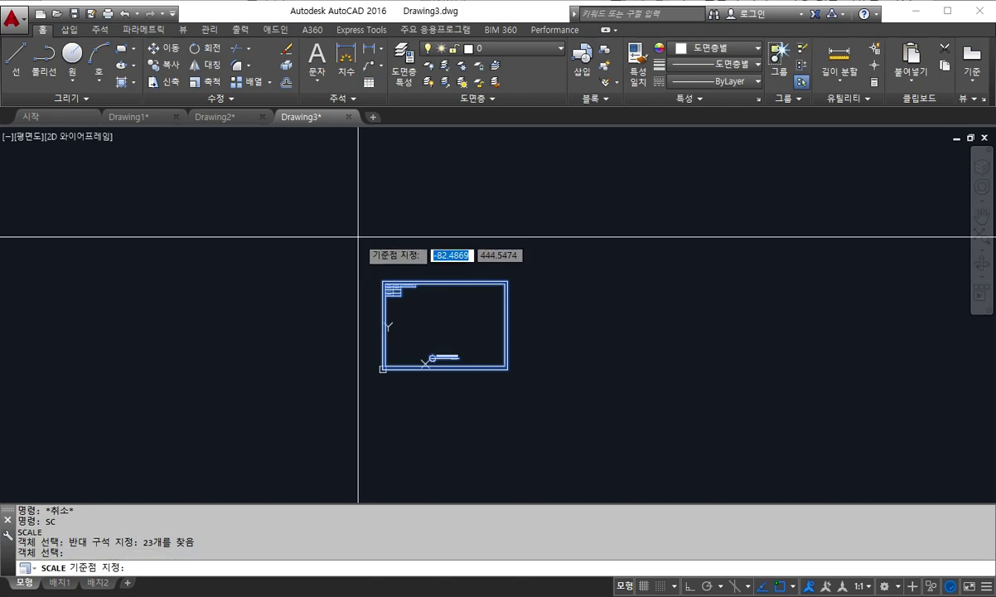
left_click(382, 369)
type("r")
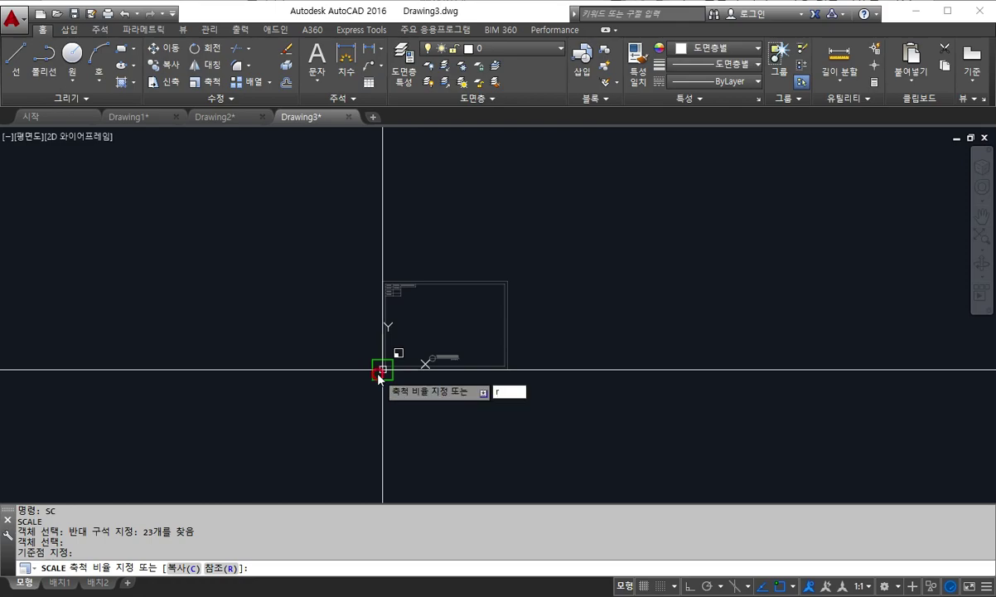
key("Return")
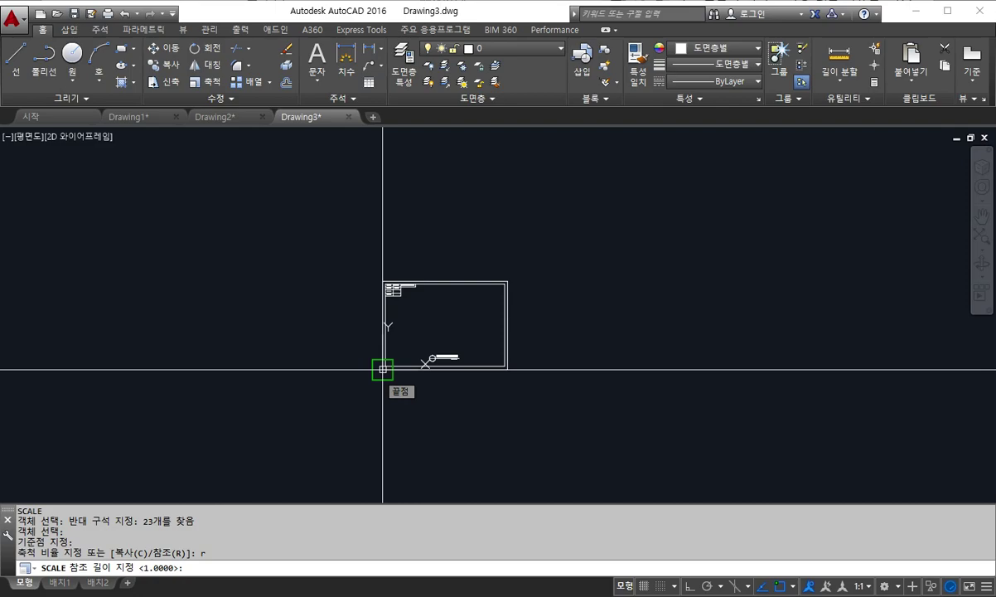
type("1")
key("Return")
type("40")
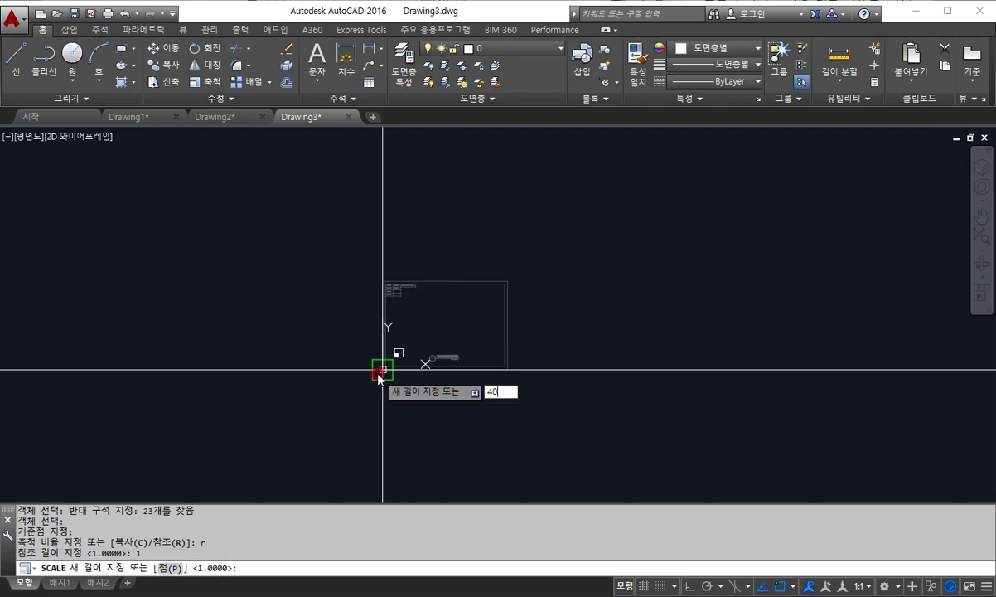
key("Return")
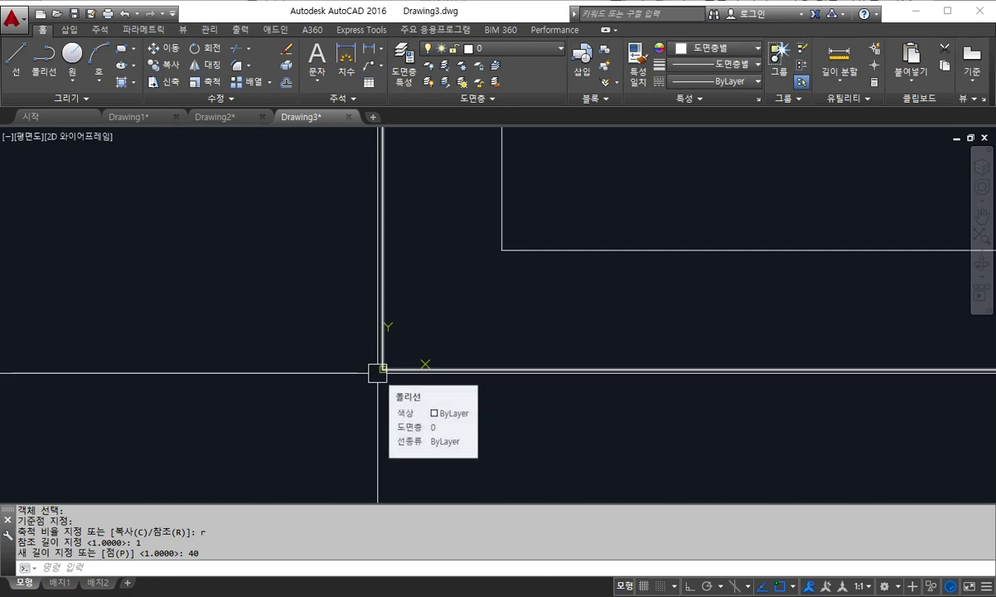
- Zoom All to show the whole enlarged drawing
type("z")
key("Return")
type("a")
key("Return")
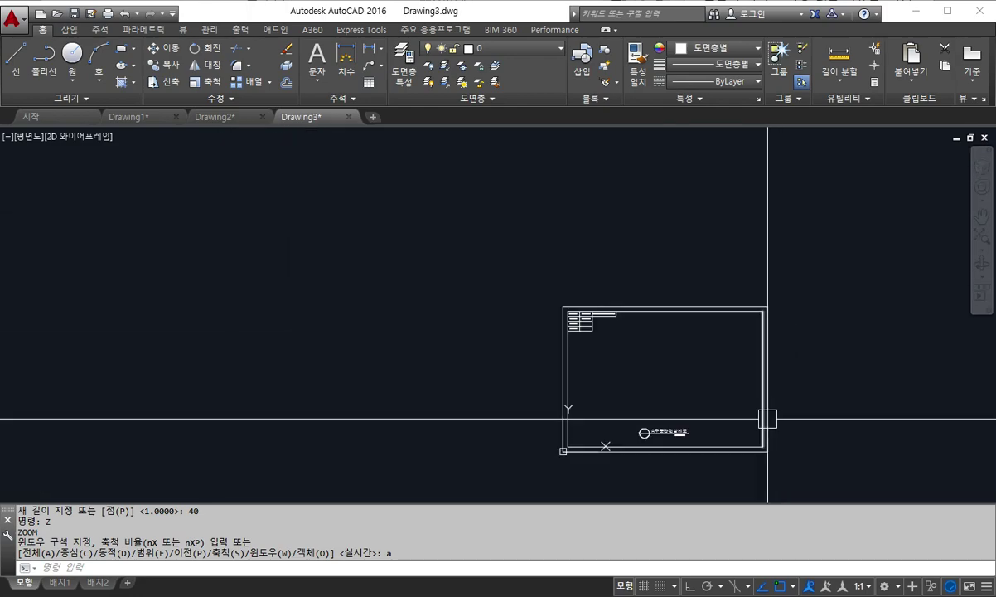
- Cancel the accidentally started spline command
key("Escape")
key("Escape")
type("c")
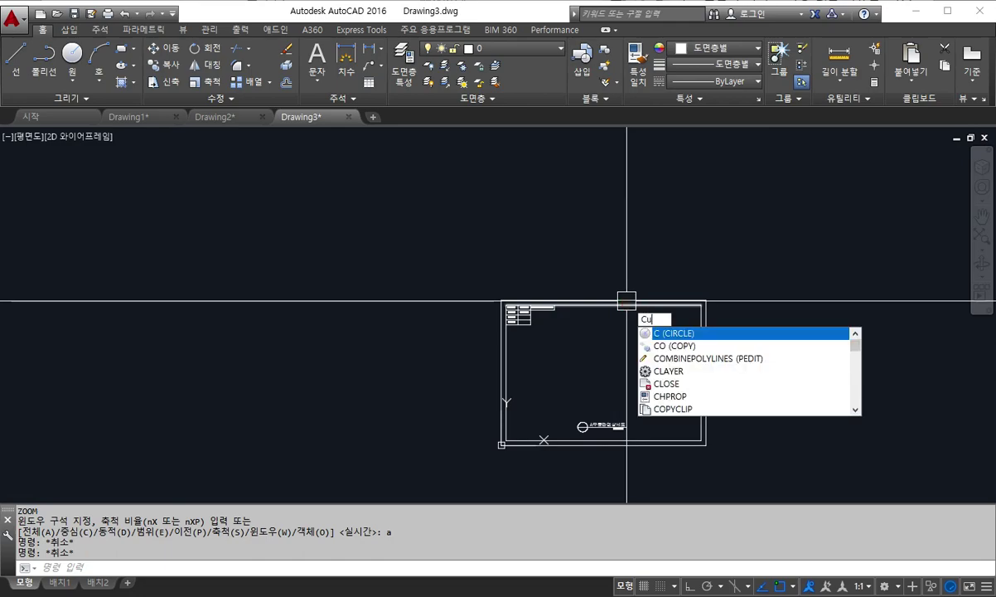
key("BackSpace")
type("spl")
key("Return")
key("Escape")
key("Escape")
key("Escape")
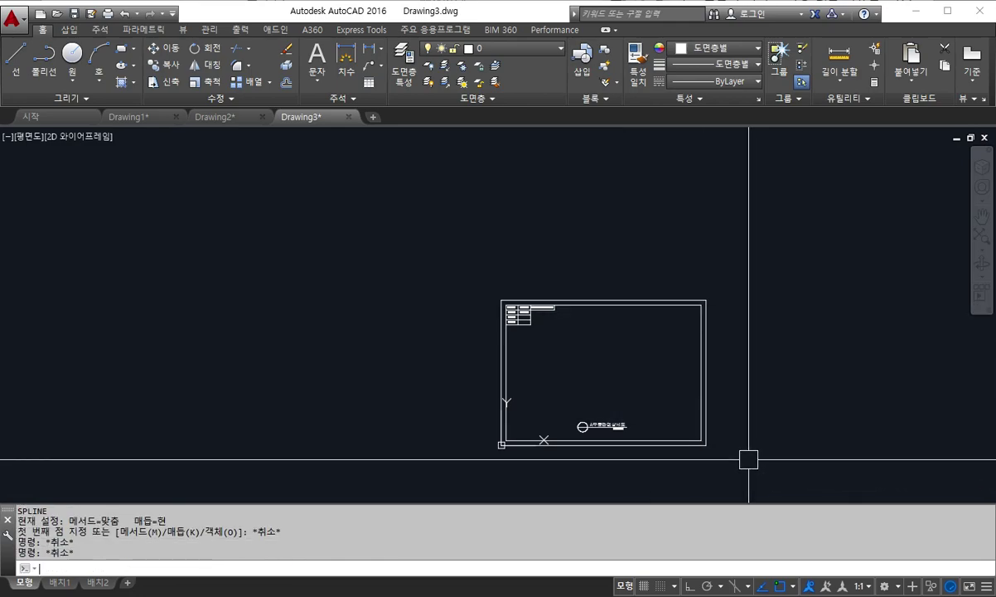
key("Escape")
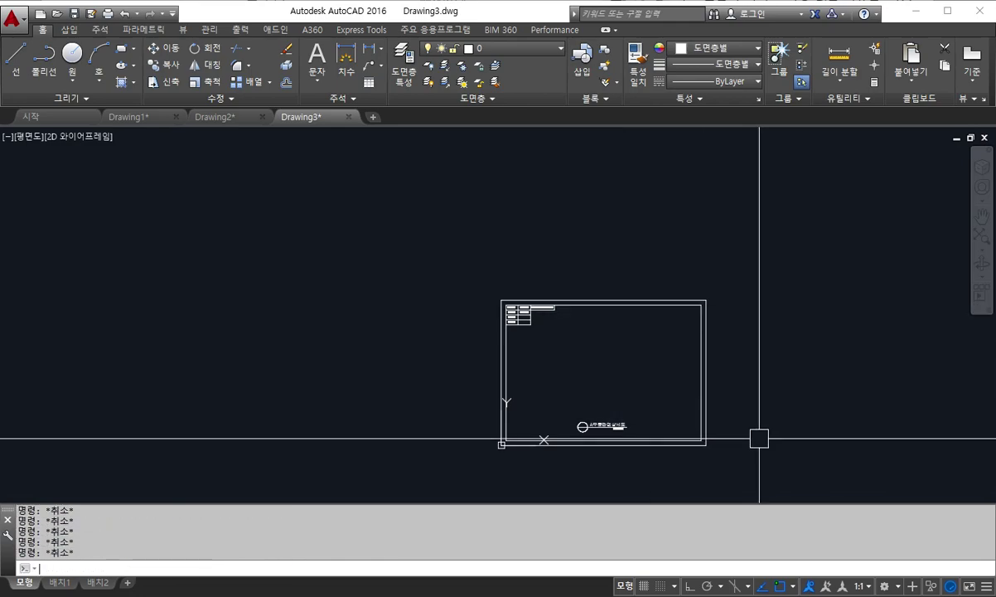
type("co")
- Copy the enlarged sheet straight to the right with Ortho on
key("Return")
left_click(725, 464)
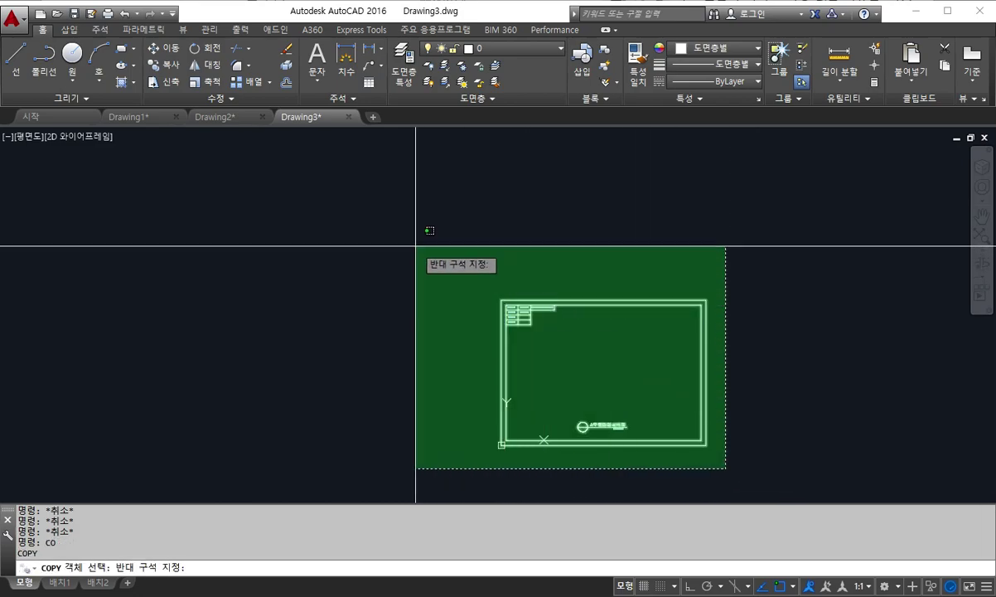
left_click(472, 221)
key("Return")
left_click(477, 211)
middle_click_drag(693, 223, 540, 212)
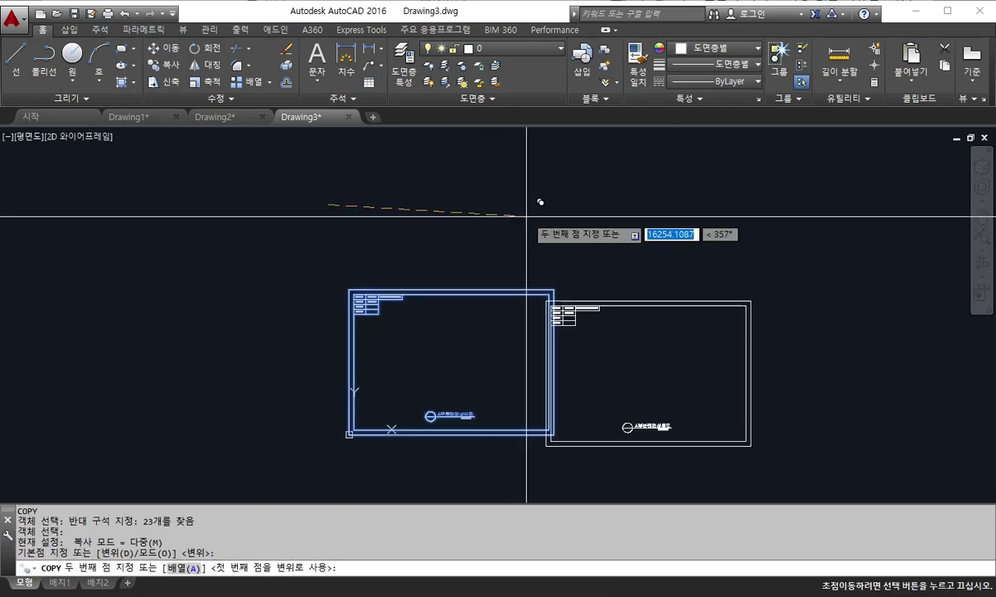
key("F8")
left_click(567, 196)
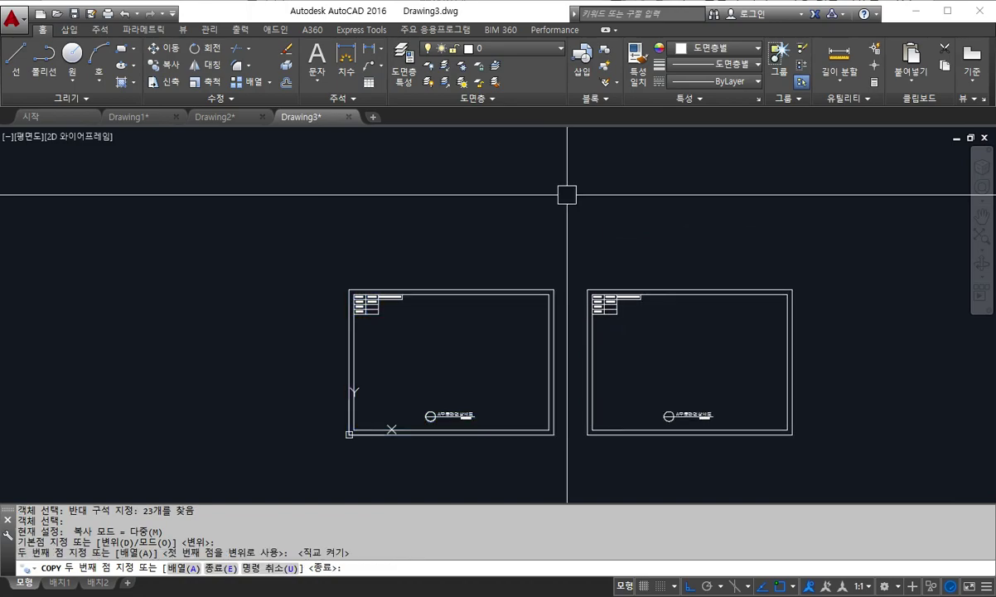
key("Return")
scroll(633, 335, "up", 5)
scroll(487, 270, "down", 4)
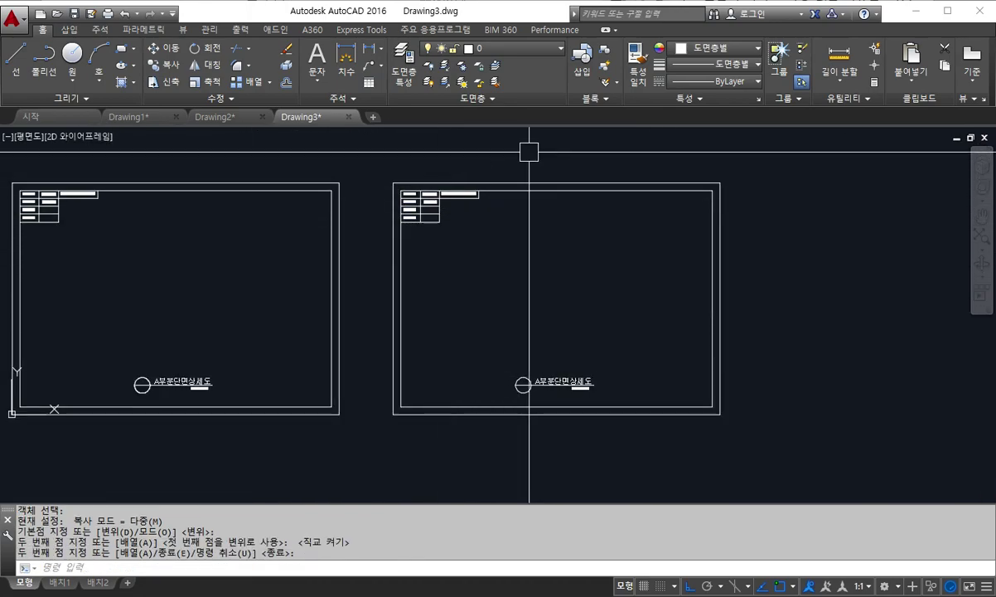
scroll(544, 377, "up", 8)
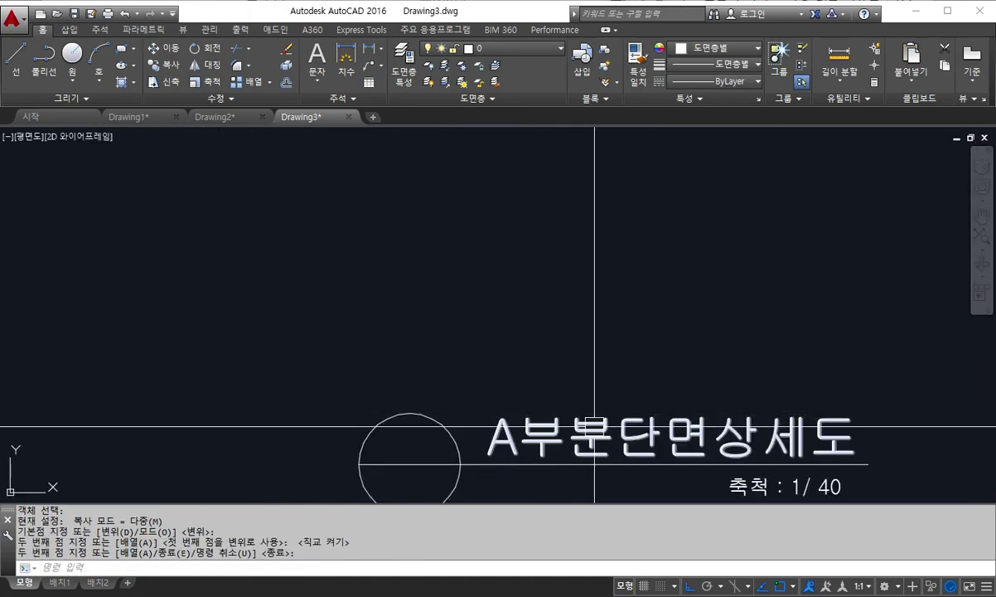
- Retitle the copied sheet's section title to '남측입면도'
right_click(593, 430)
double_click(593, 430)
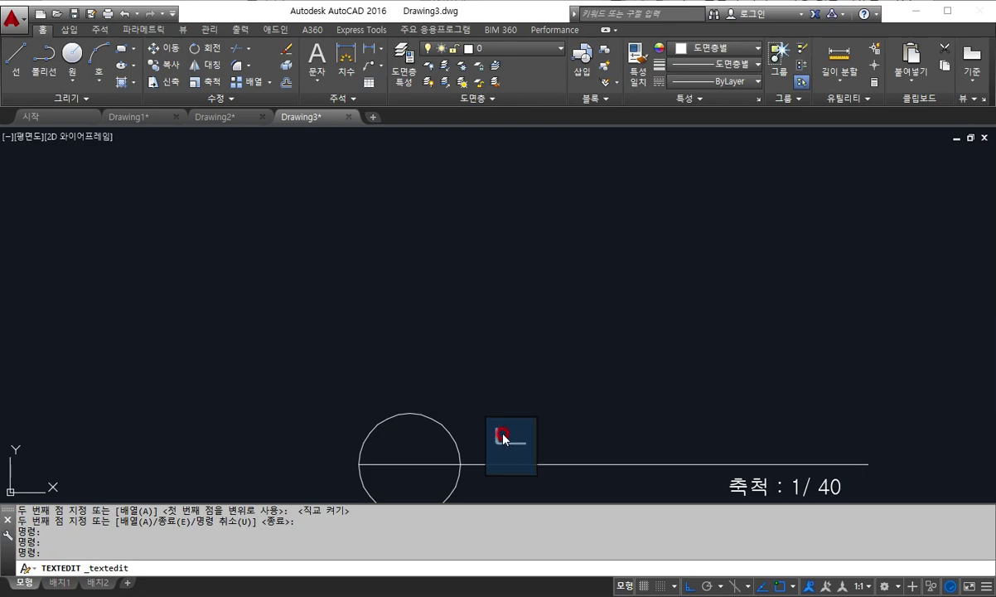
type("남측입ㅁ")
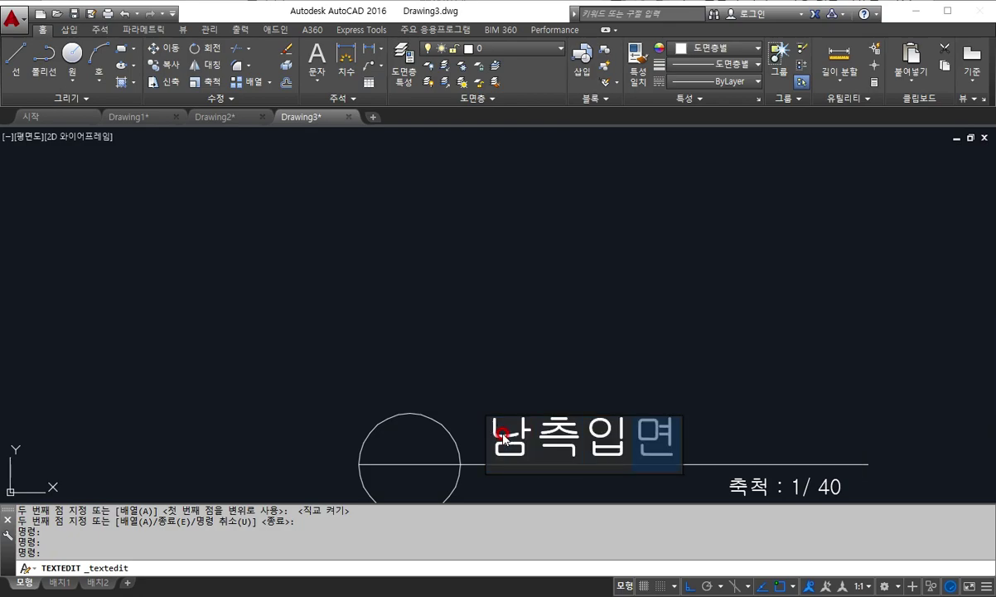
type("도")
left_click(604, 319)
- Change the copied sheet's scale note to '축척 : 1/ 50'
scroll(725, 345, "down", 3)
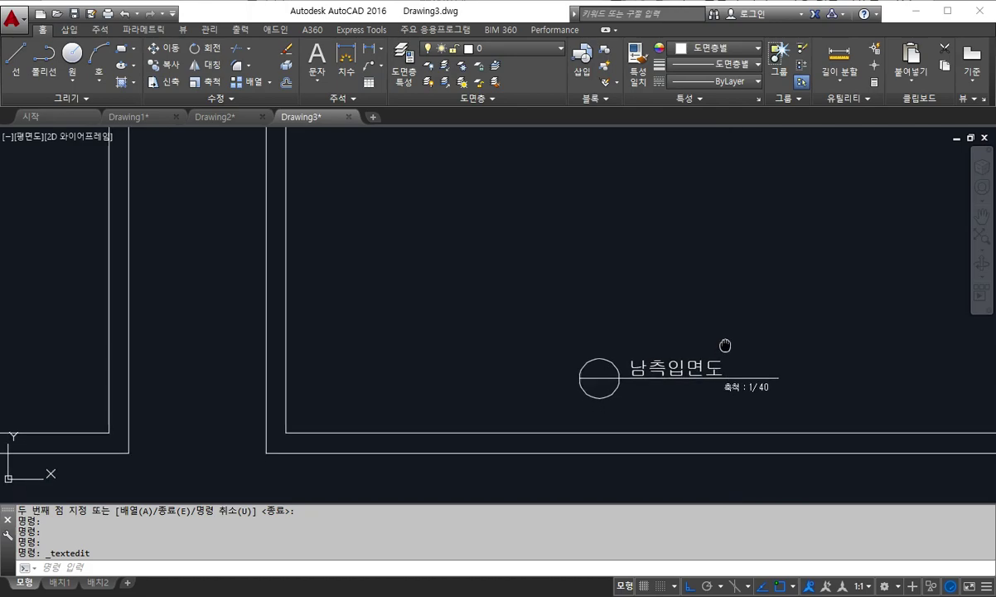
scroll(725, 345, "up", 4)
double_click(830, 366)
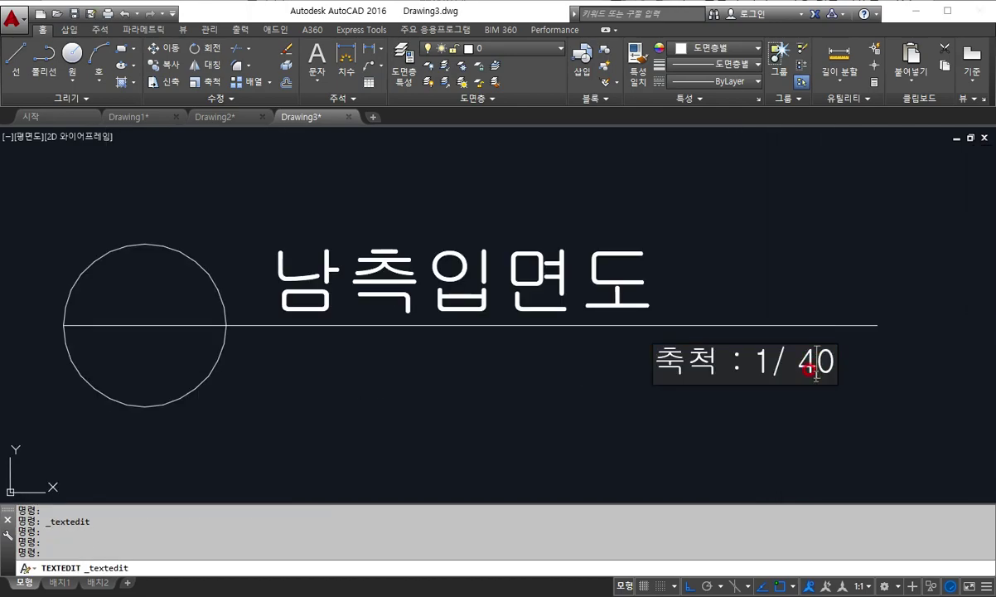
type("5")
left_click(805, 259)
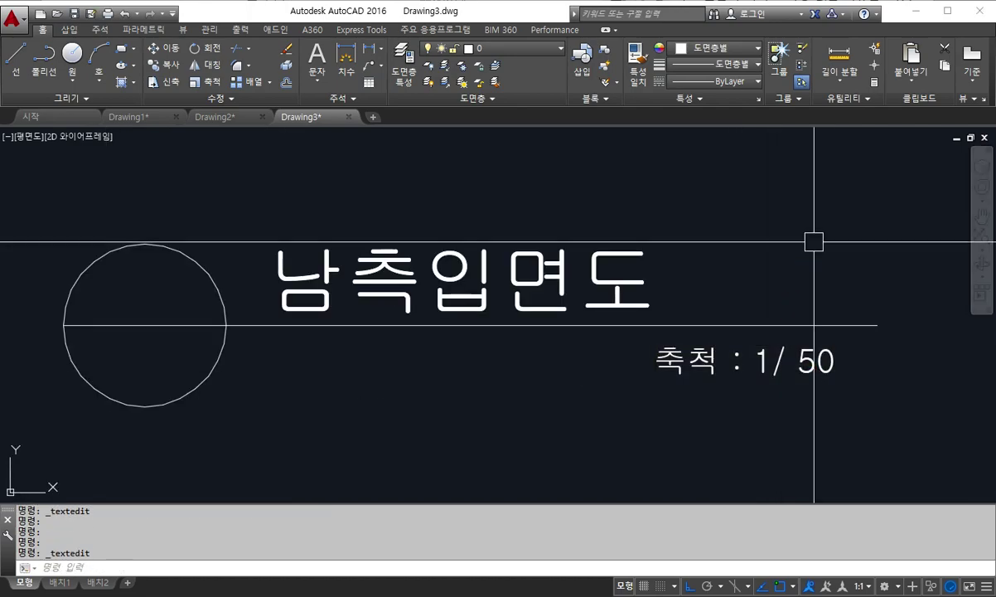
scroll(763, 274, "down", 3)
scroll(763, 282, "down", 2)
middle_click_drag(759, 316, 672, 402)
- Scale the right-hand sheet by reference from 40 to 50 about its lower-left corner
key("Escape")
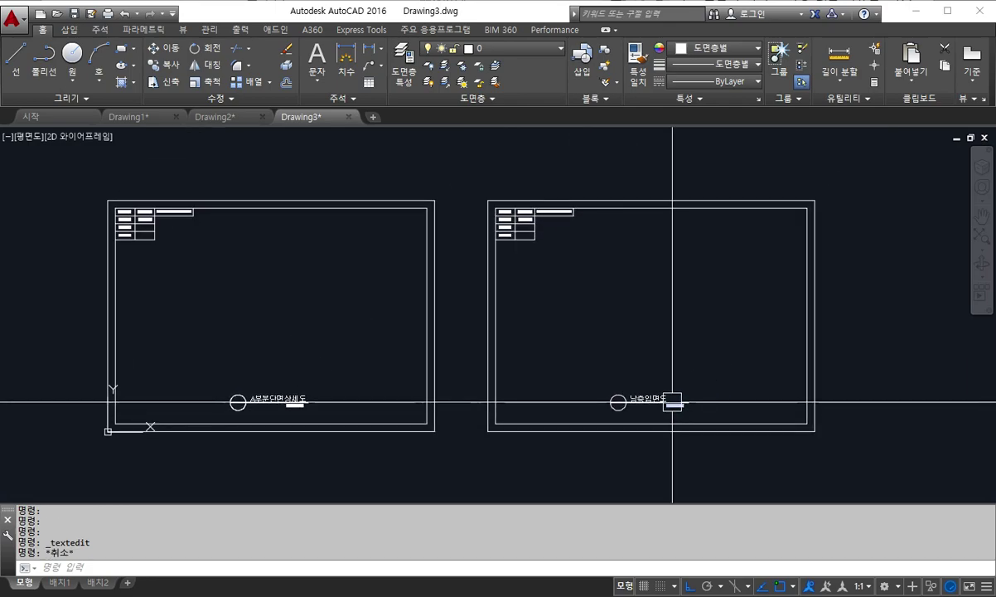
key("Escape")
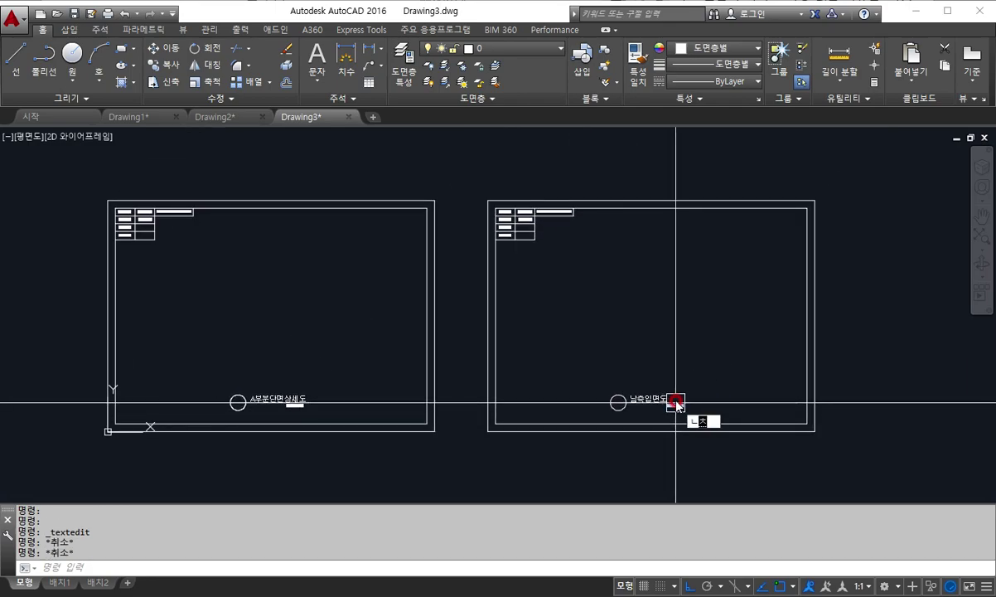
key("Return")
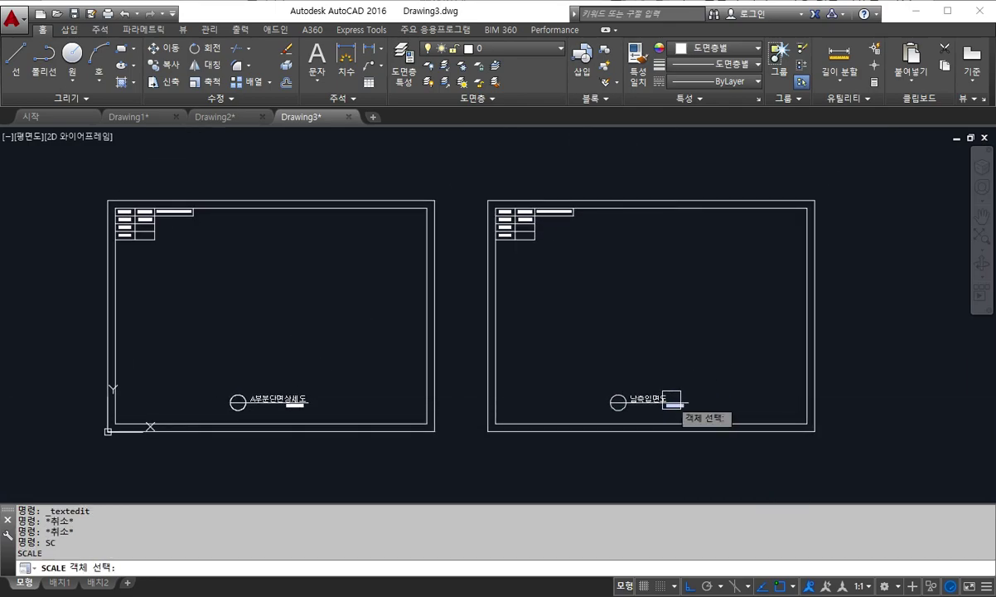
left_click(873, 457)
left_click(453, 171)
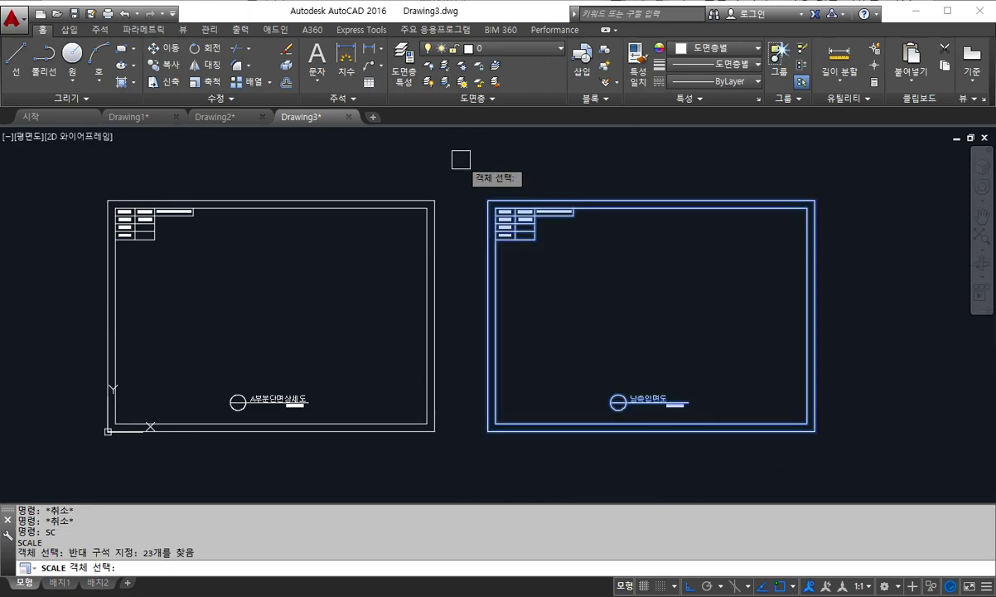
key("Return")
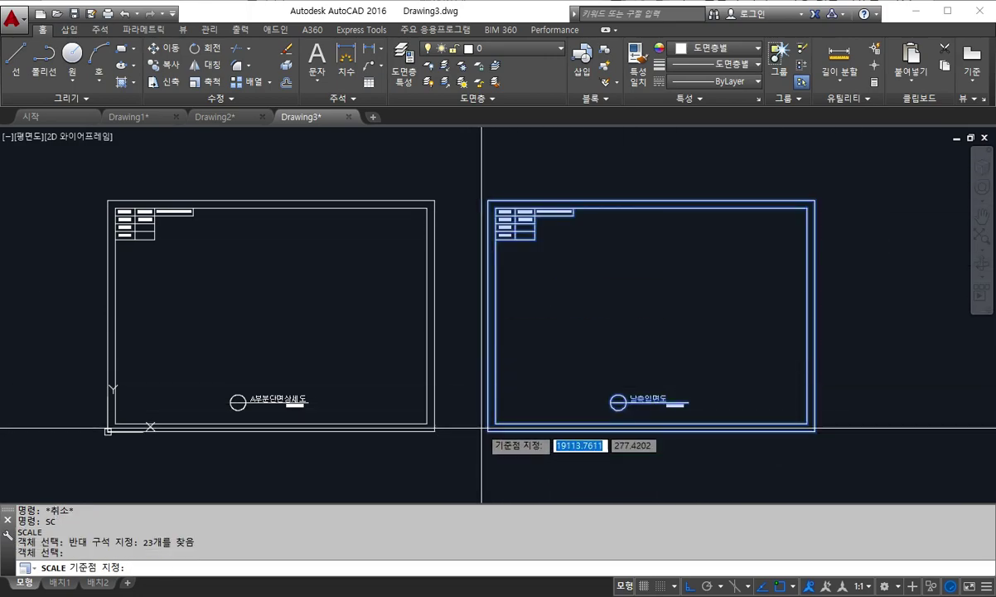
left_click(488, 431)
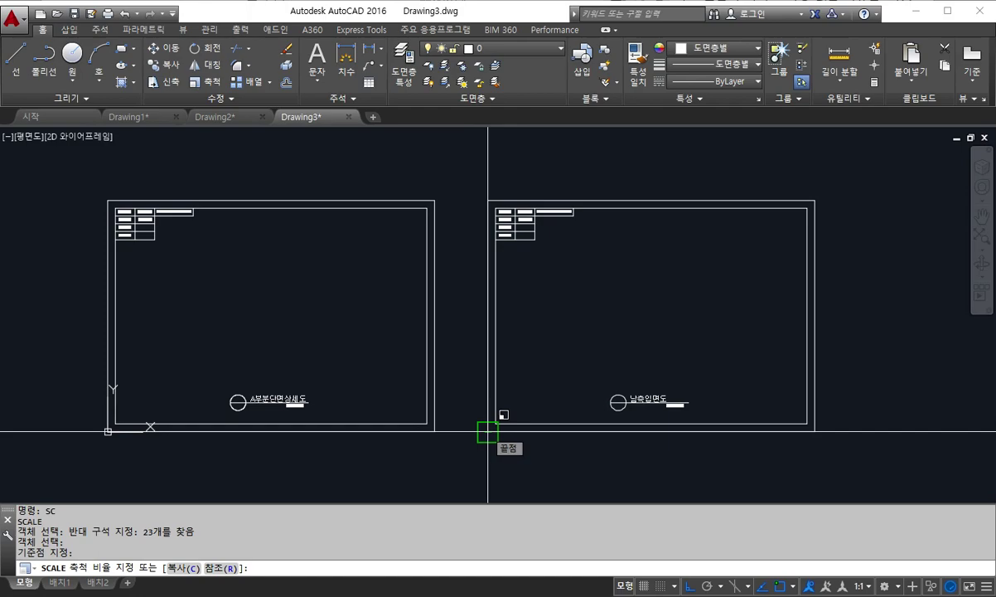
left_click(240, 537)
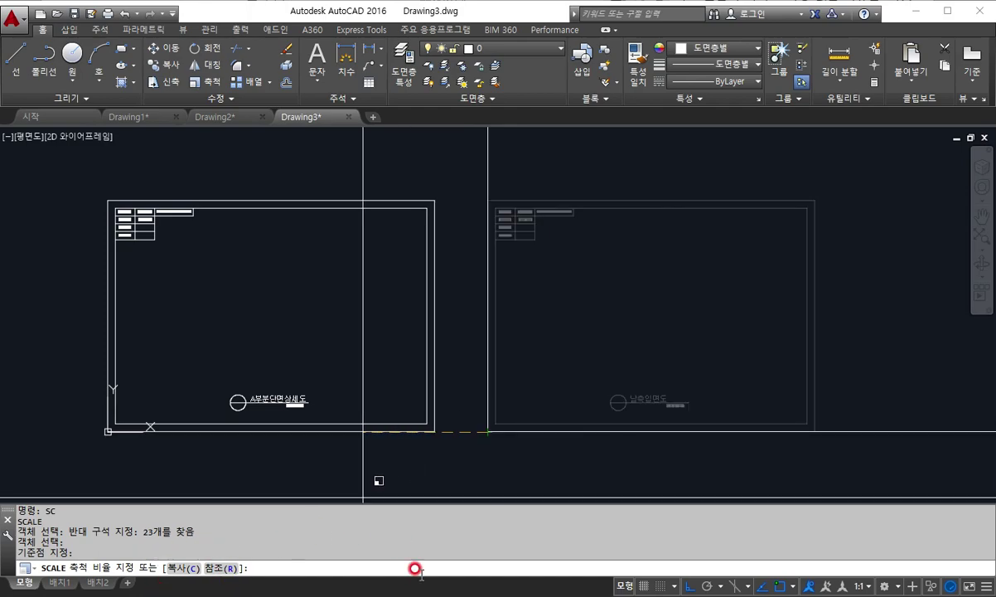
type("r")
key("Return")
type("40")
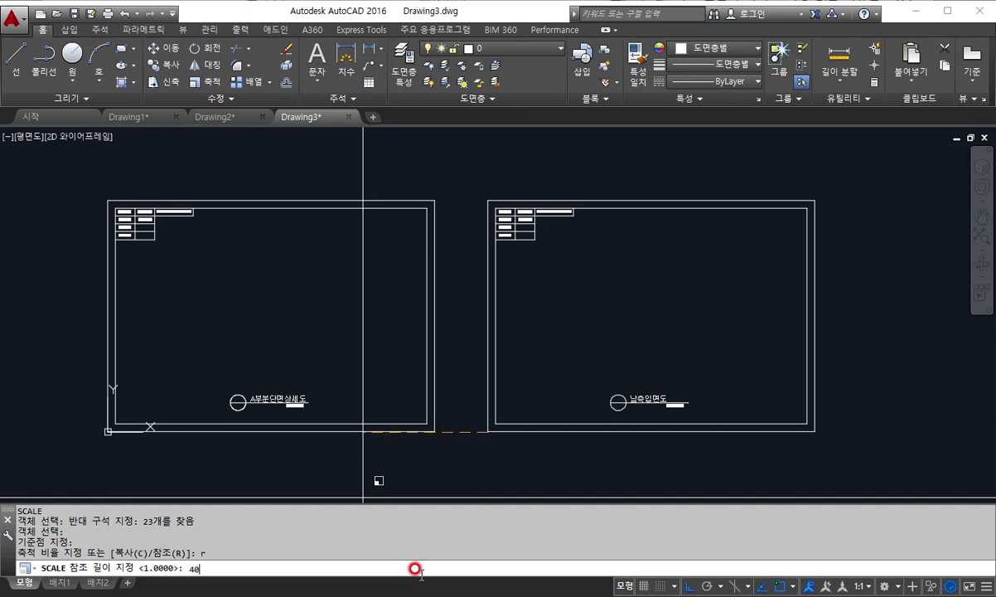
key("Return")
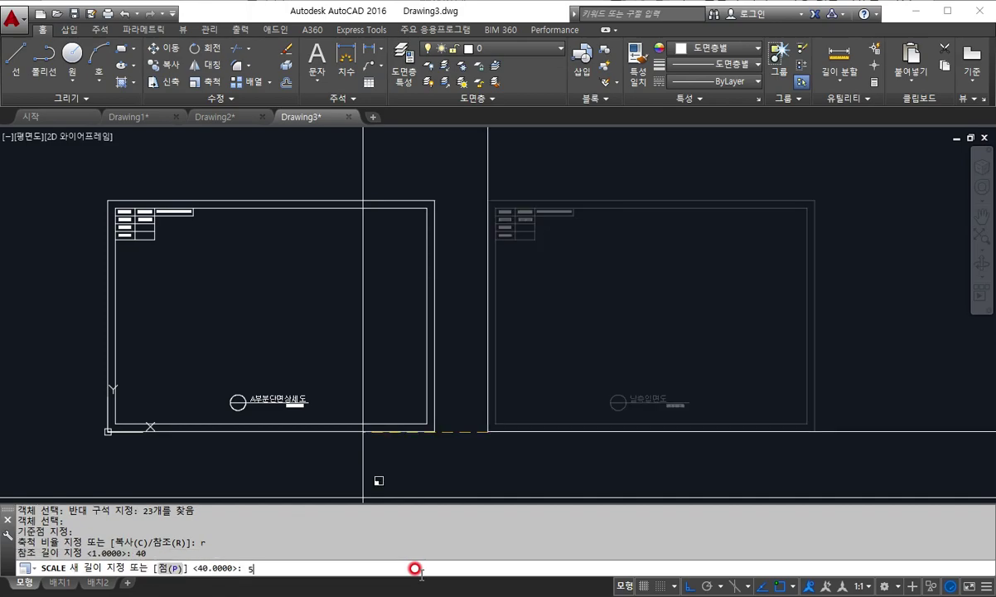
type("0")
key("Return")
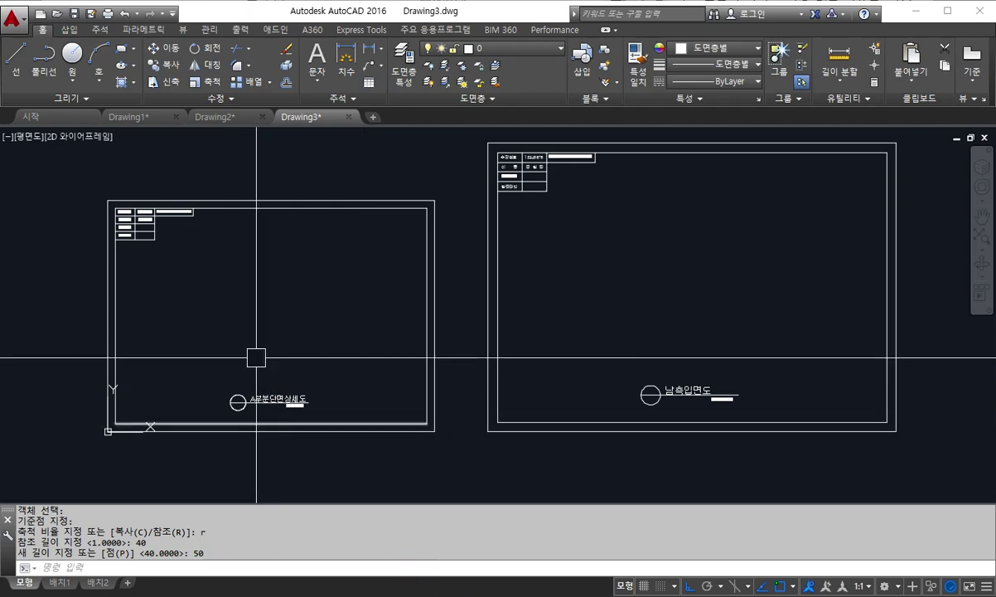
- Start a new rectangle with its first corner in empty space
mouse_move(327, 304)
middle_mouse_down()
mouse_move(416, 359)
mouse_move(393, 401)
mouse_move(387, 376)
middle_mouse_up()
scroll(415, 359, "down", 4)
key("Escape")
key("Escape")
key("Escape")
key("Escape")
type("re")
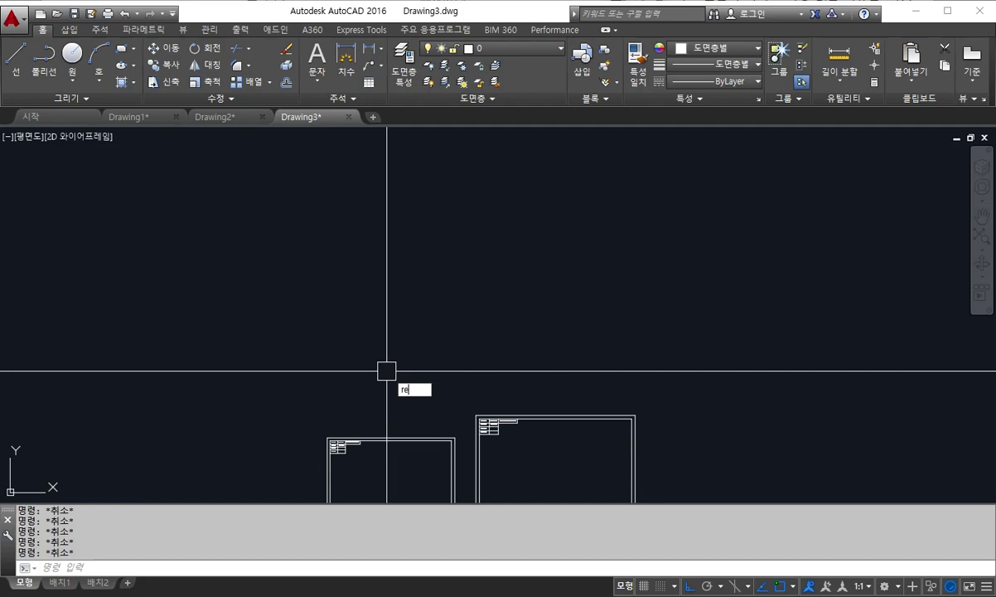
type("c")
key("Return")
left_click(331, 343)
type("297")
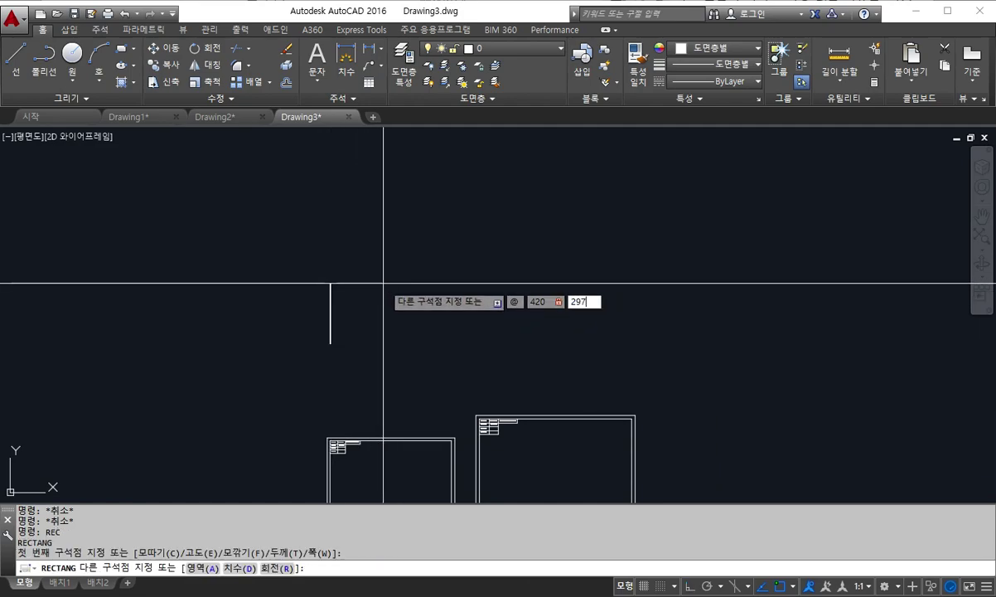
key("Return")
scroll(285, 299, "down", 5)
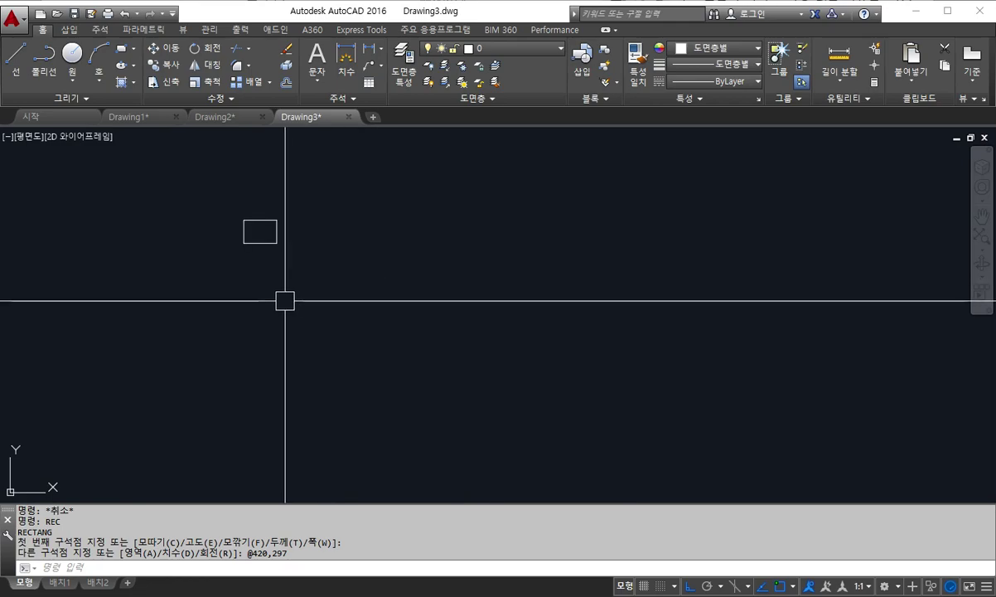
middle_click_drag(282, 299, 304, 369)
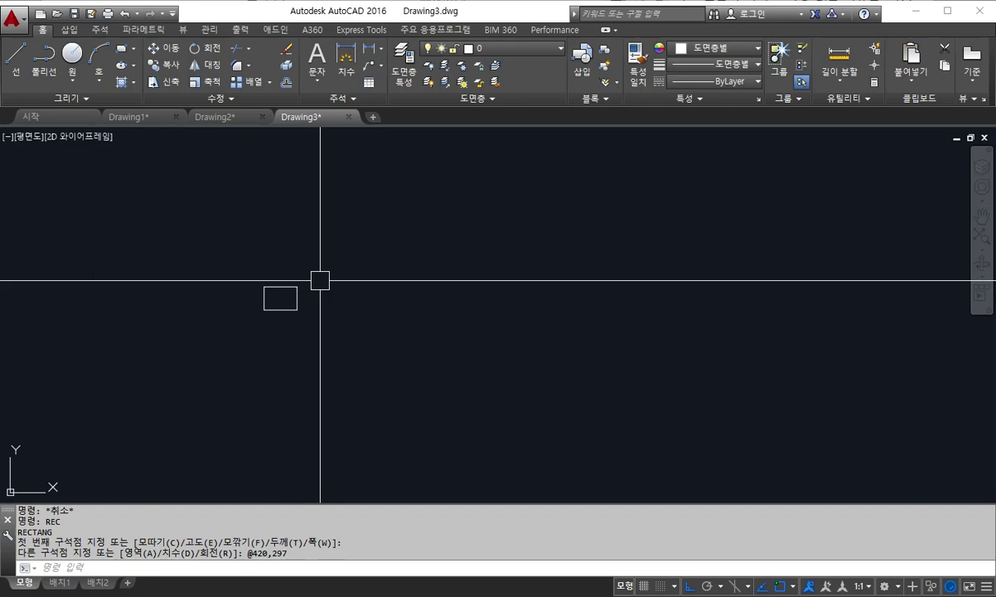
scroll(258, 295, "up", 5)
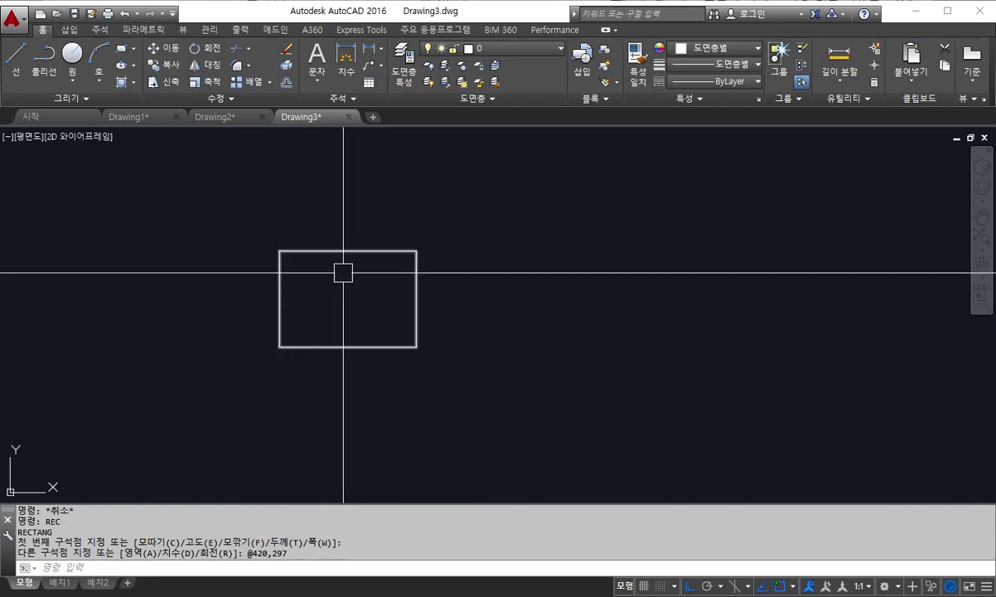
key("Escape")
- Offset the sheet rectangle 10 units inward and explode the inner border into separate lines
type("o")
key("Return")
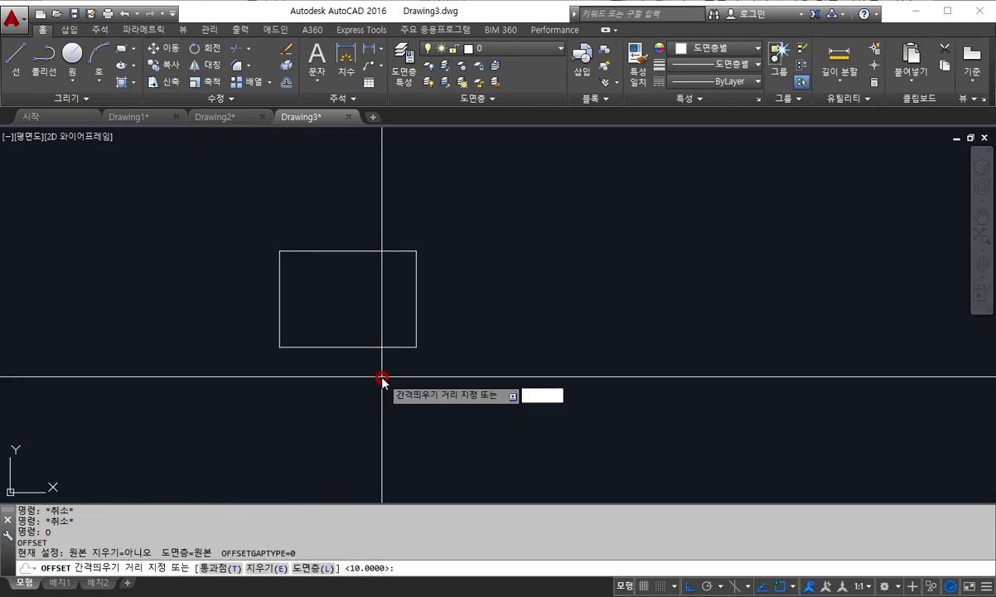
type("10")
key("Return")
left_click(333, 252)
left_click(334, 315)
scroll(312, 282, "up", 5)
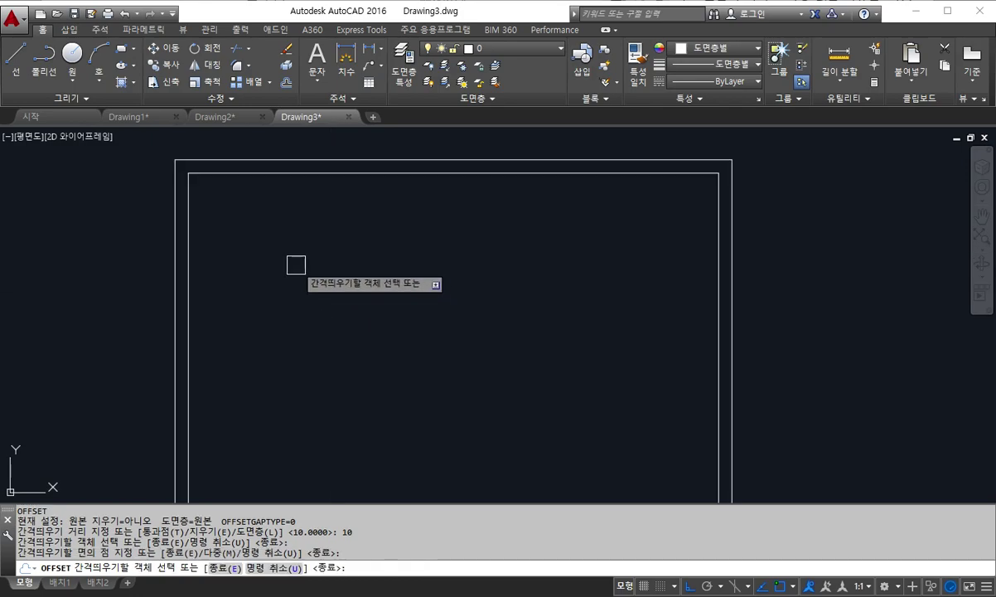
key("Escape")
key("Escape")
key("Return")
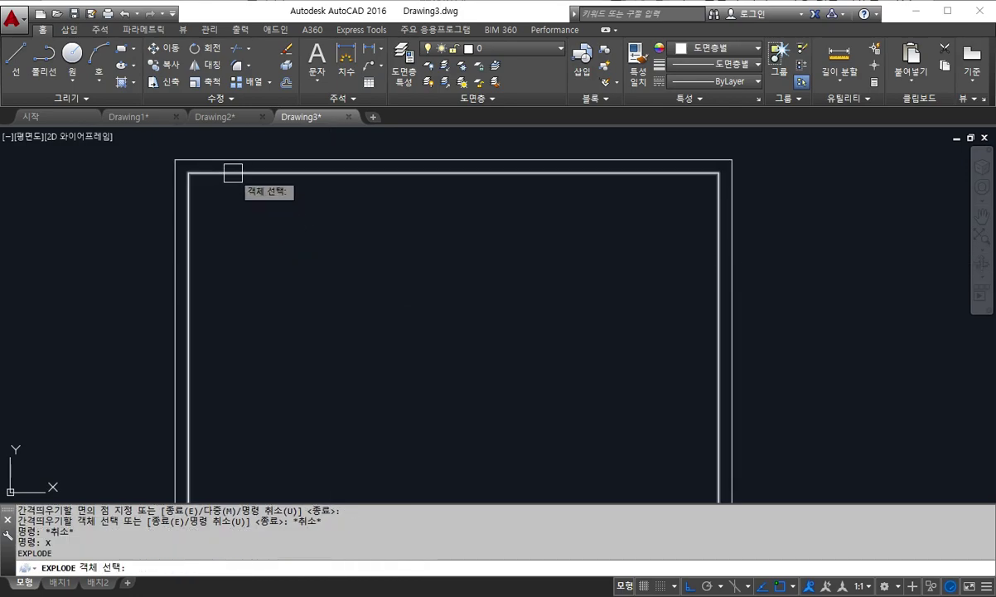
left_click(265, 249)
key("Escape")
- Offset the inner border's top line down by 10 four times to create the table rows
type("o")
key("Return")
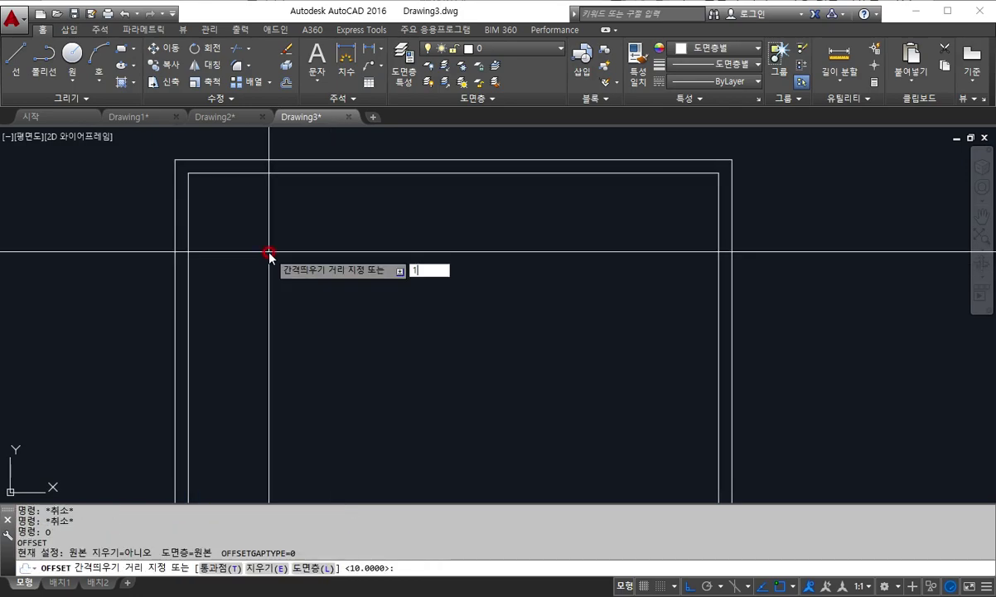
type("10")
key("Return")
left_click(257, 172)
left_click(267, 217)
left_click(267, 187)
left_click(269, 248)
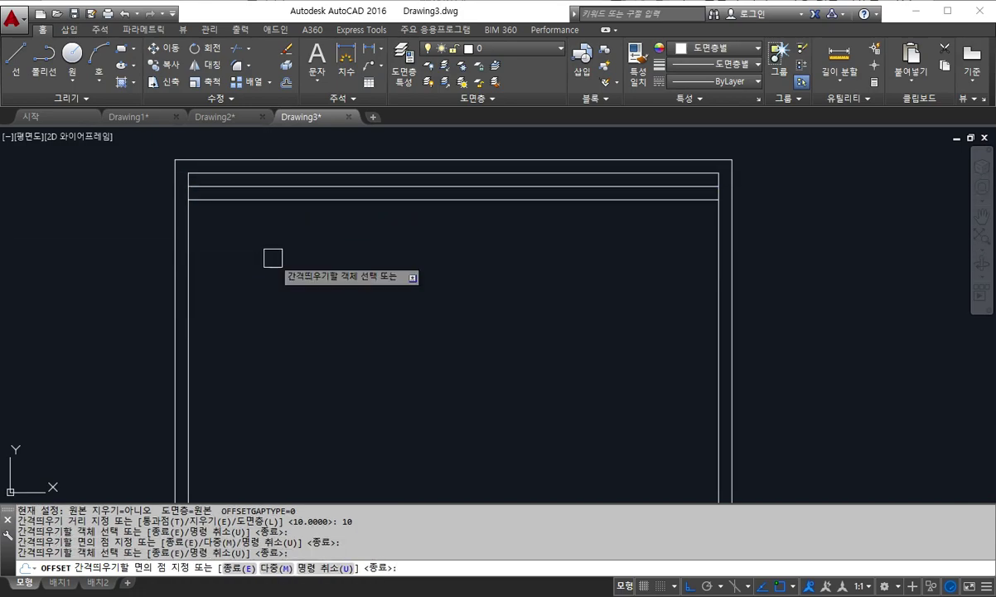
left_click(272, 199)
left_click(275, 212)
left_click(282, 213)
left_click(286, 300)
key("Return")
key("Return")
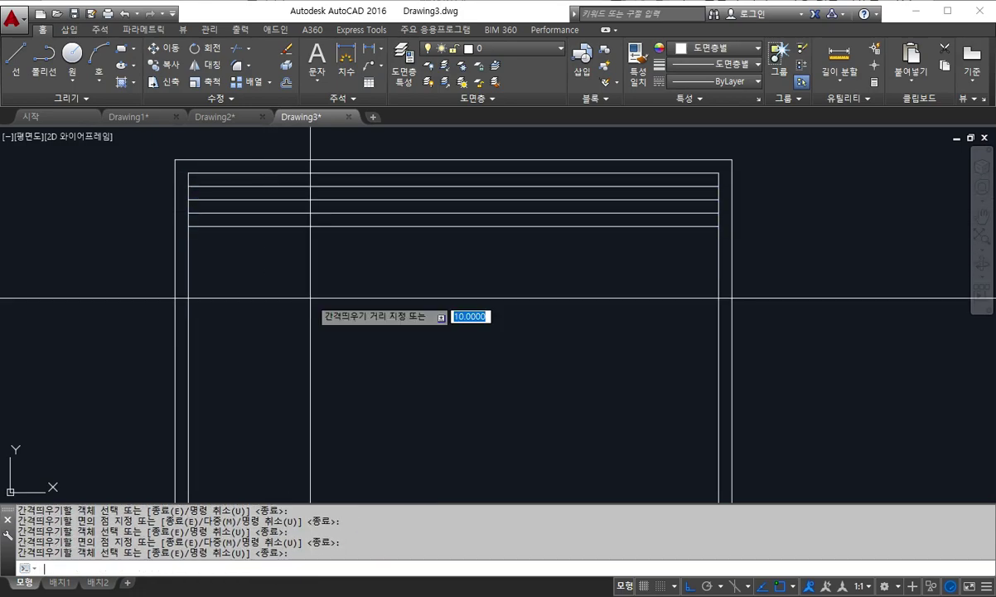
- Offset the left border line right by 25 twice, then by 50, for the table columns
type("25")
key("Return")
left_click(189, 318)
left_click(272, 322)
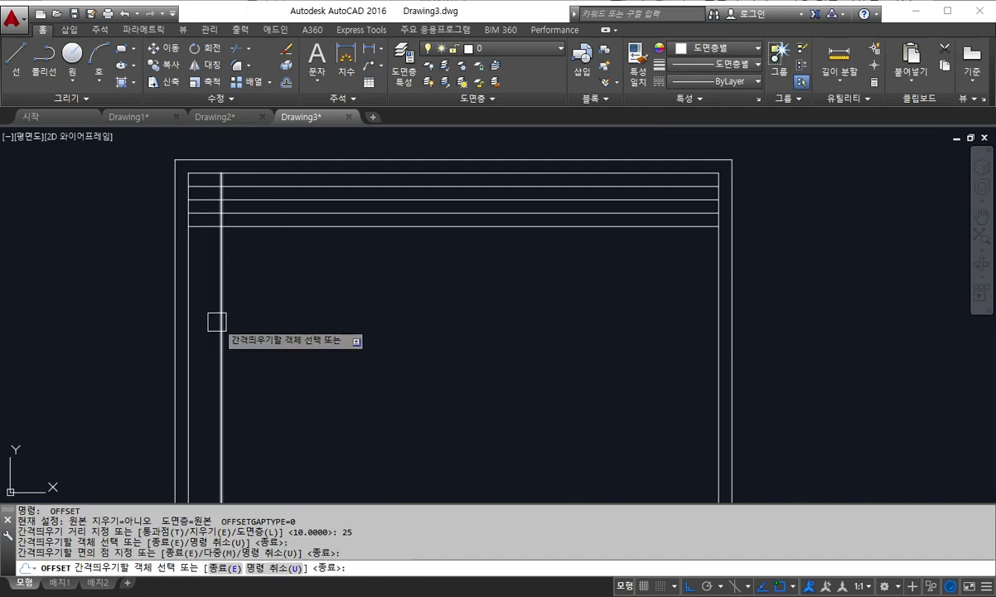
left_click(221, 322)
left_click(290, 332)
key("Return")
key("Return")
type("50")
key("Return")
left_click(255, 320)
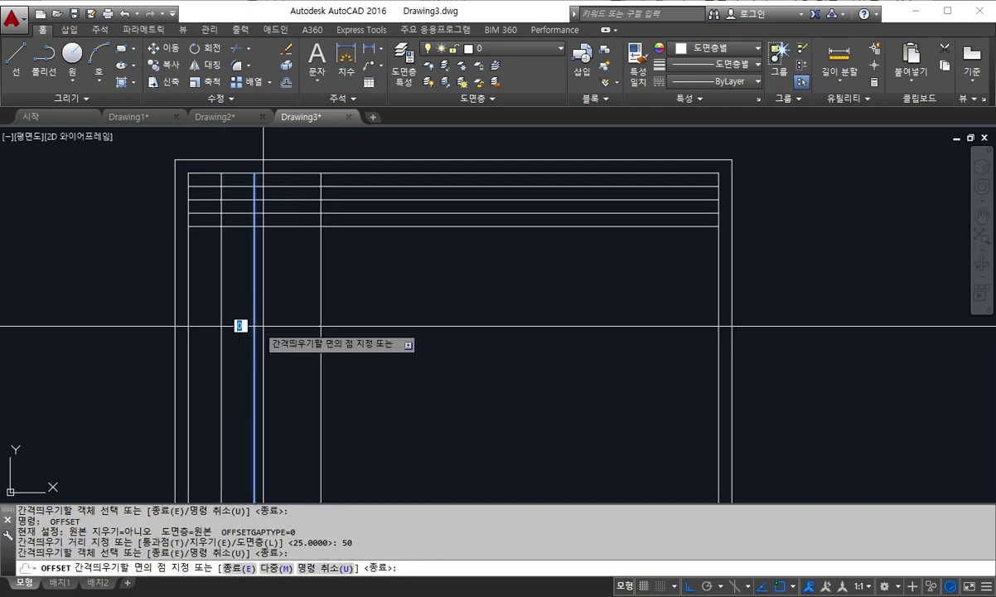
left_click(367, 338)
key("Escape")
key("Escape")
- Trim the excess row and column line pieces outside the title table
key("Return")
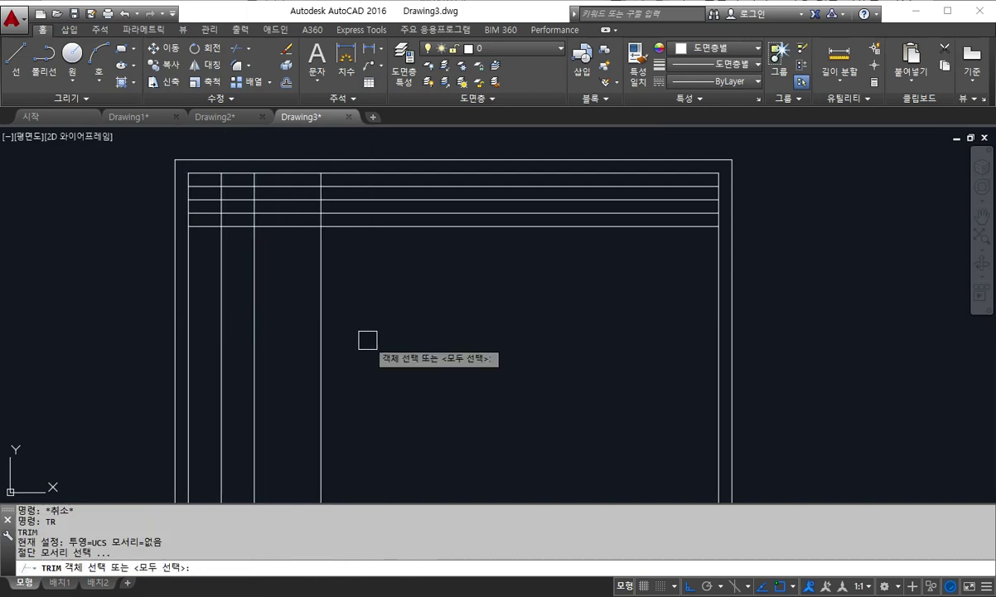
key("Return")
left_click(406, 273)
left_click(370, 184)
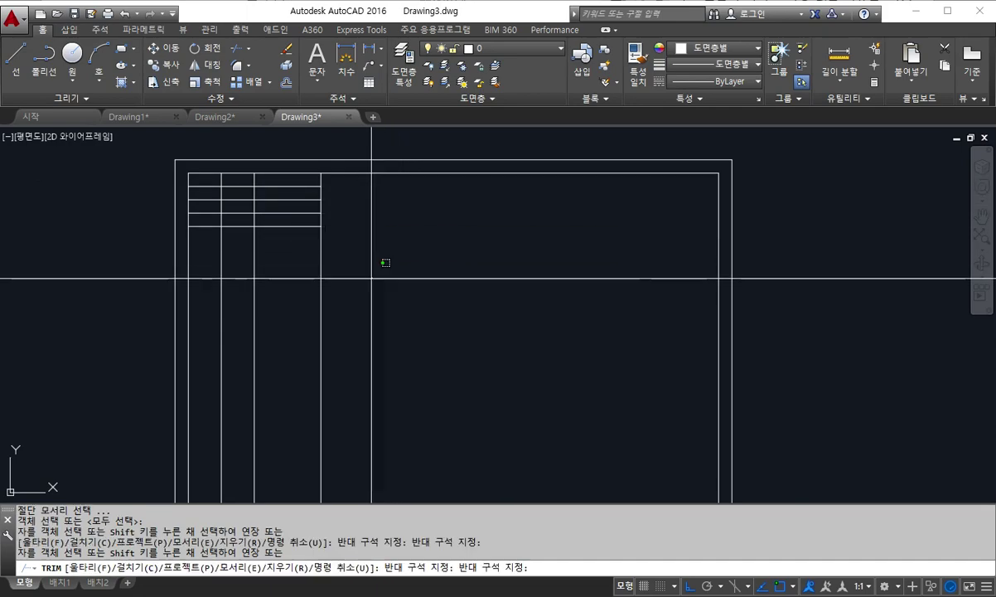
left_click(372, 340)
left_click(300, 197)
left_click(275, 302)
key("Escape")
key("Escape")
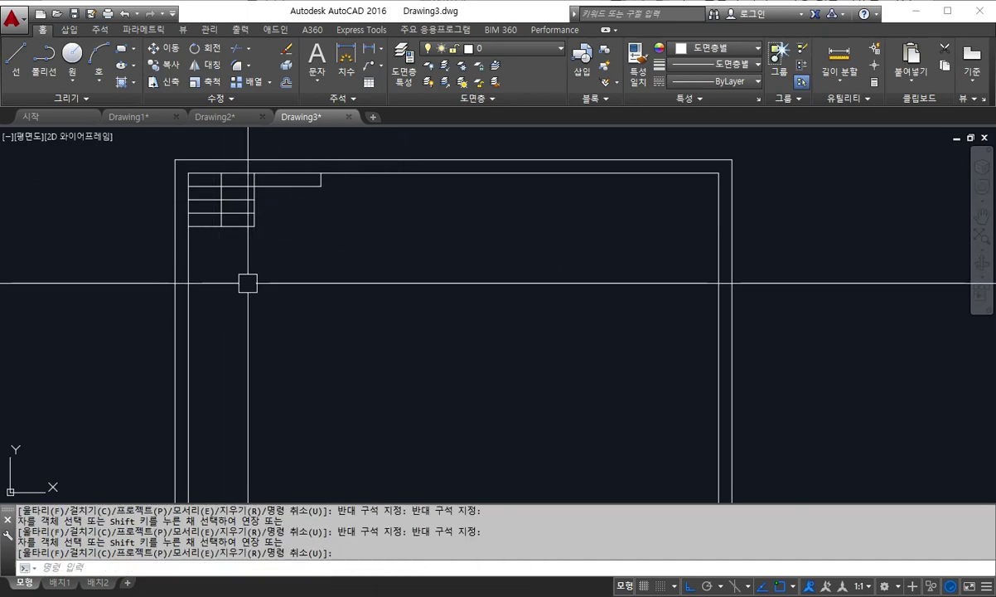
scroll(249, 274, "up", 8)
scroll(332, 386, "down", 4)
type("d")
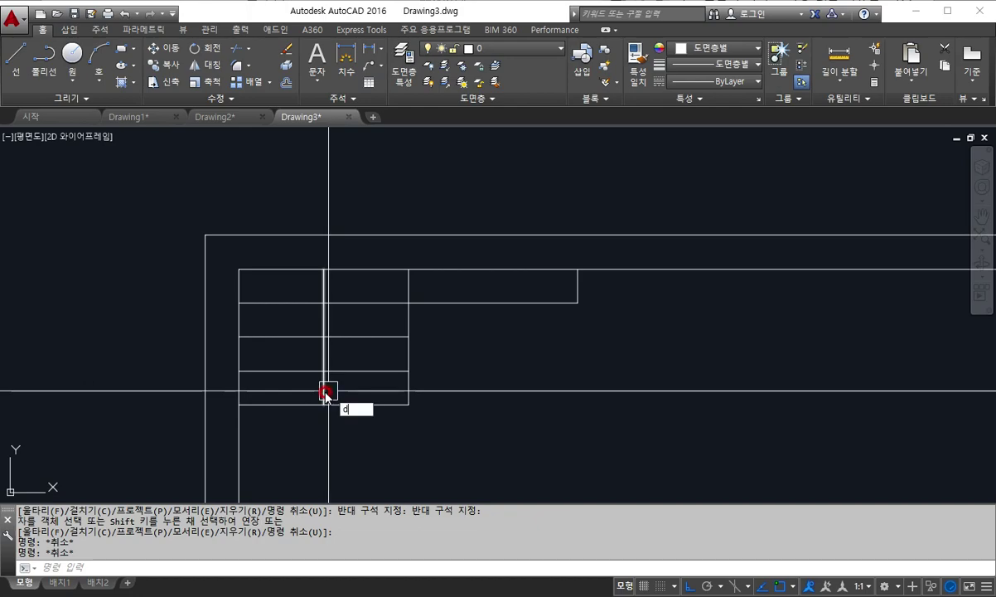
key("Return")
scroll(326, 395, "up", 5)
- Starting in the first table cell at text height 3, enter the 수험번호, 12345678 and name lines
left_click(231, 233)
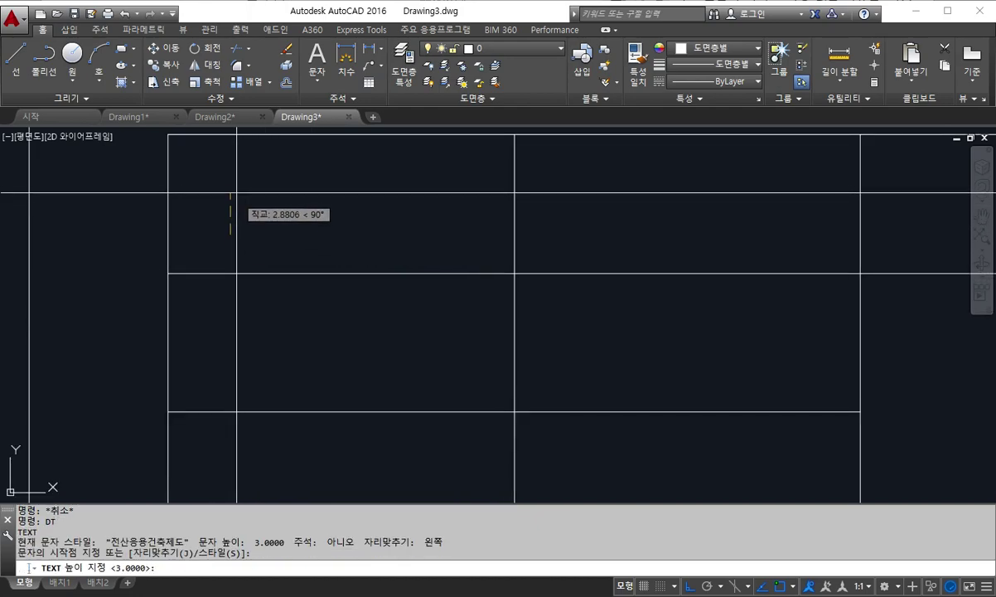
type("3")
key("Return")
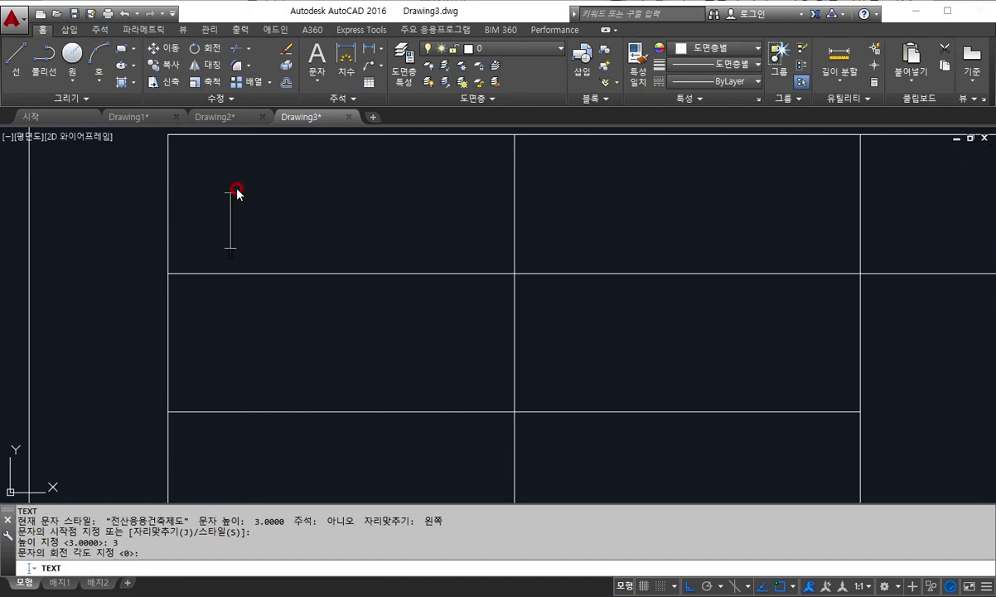
type("수험번")
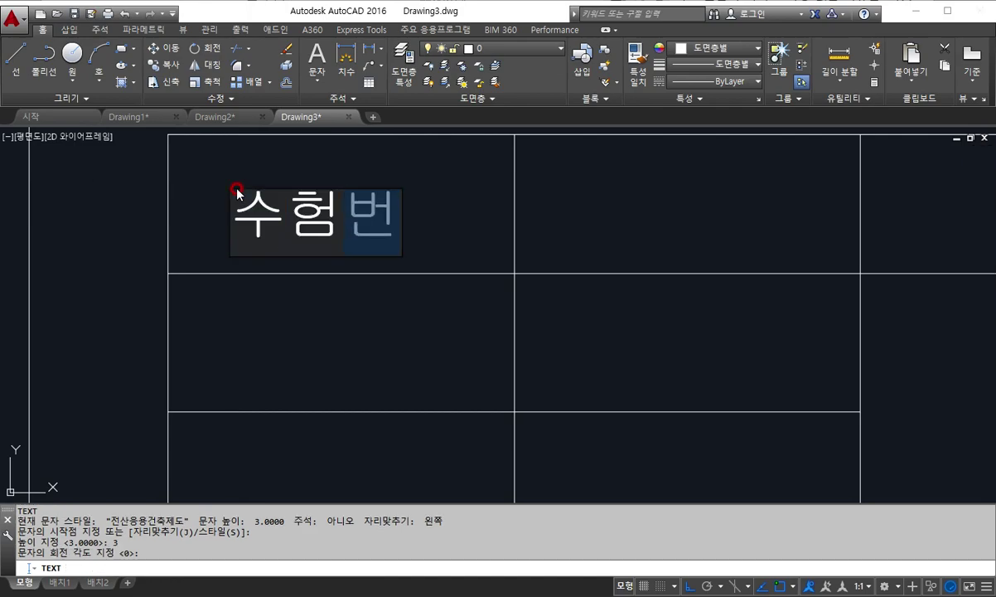
type("호")
key("Return")
type("123456")
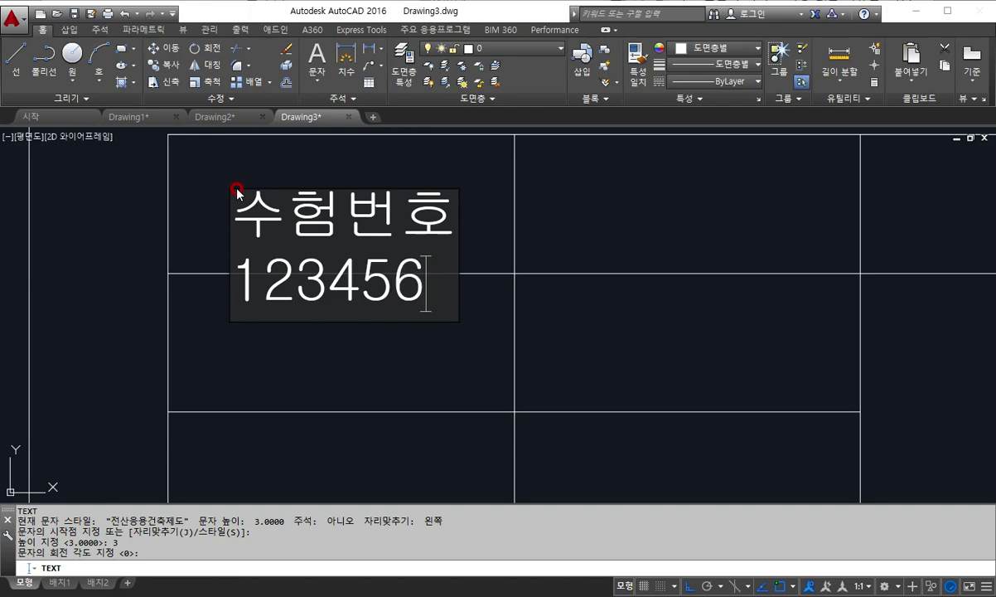
type("78")
key("Return")
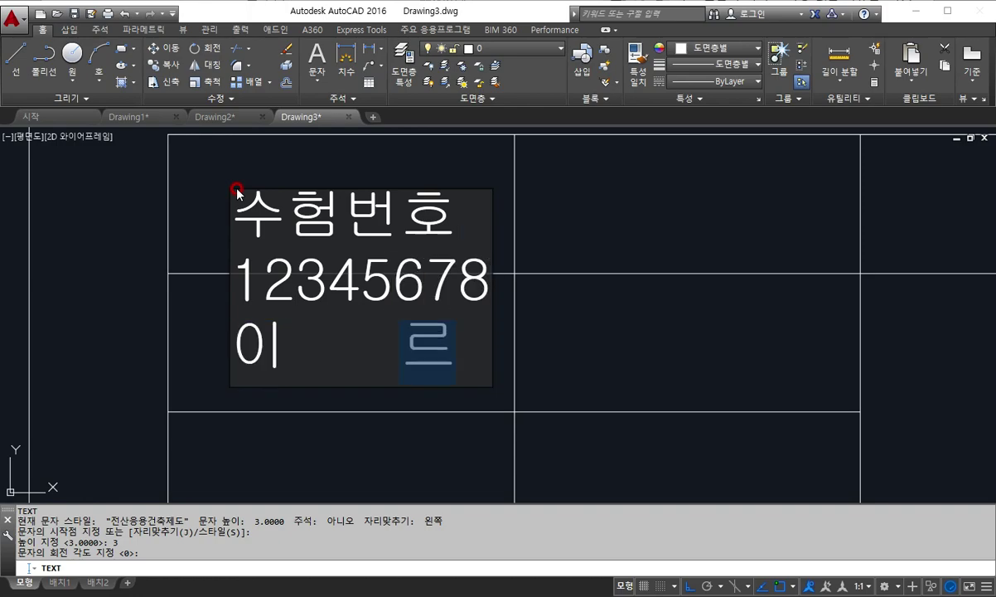
type("ㅁ")
key("Return")
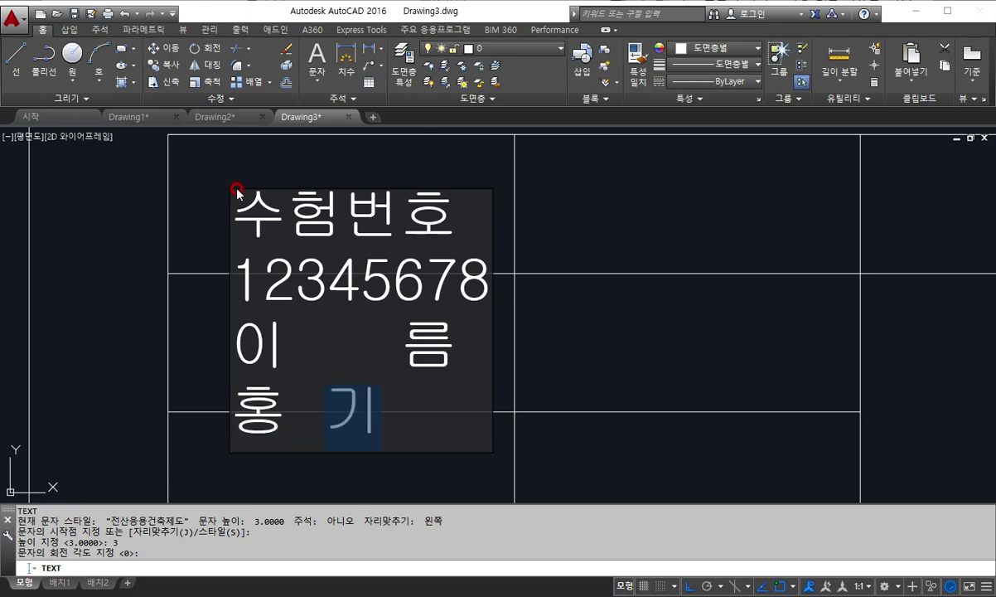
type("동")
key("Return")
type("연장시간")
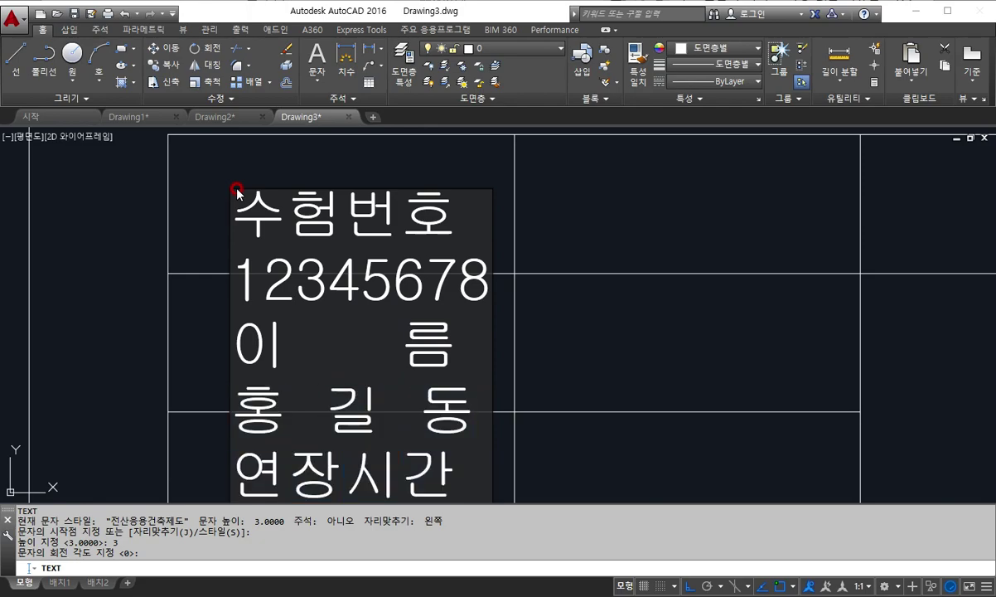
- Add the 연장시간, 감독확인 and 전산응용건축제도기능사 lines, fixing typos, and commit the text
key("Return")
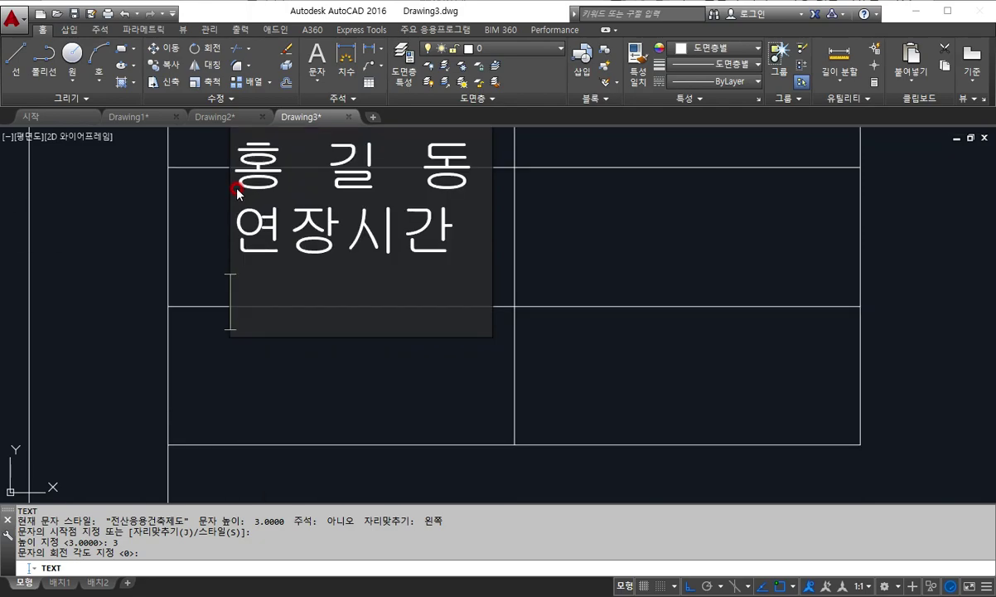
type("ㄴ")
key("Return")
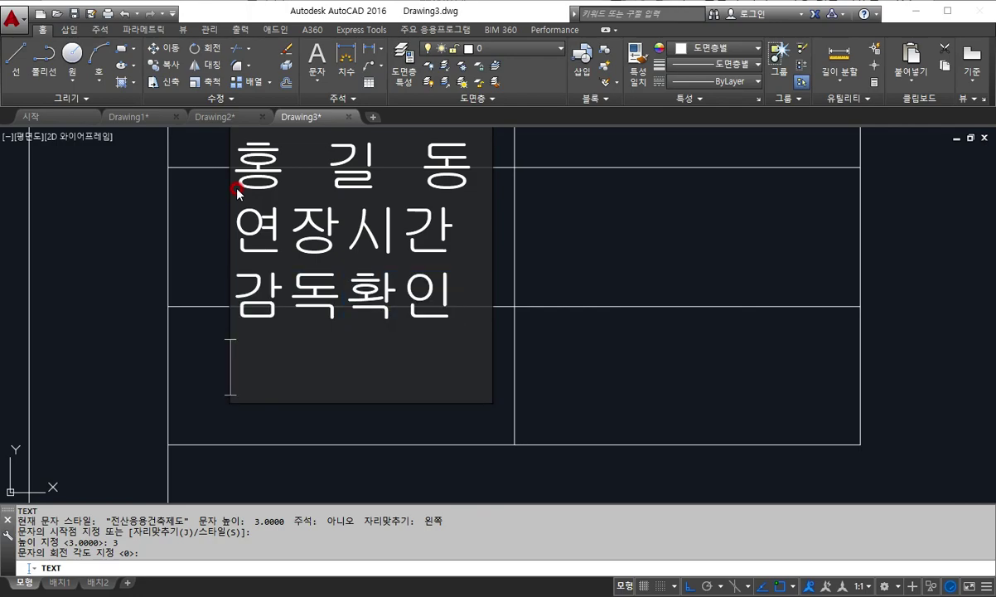
type("전산ㅇ응요")
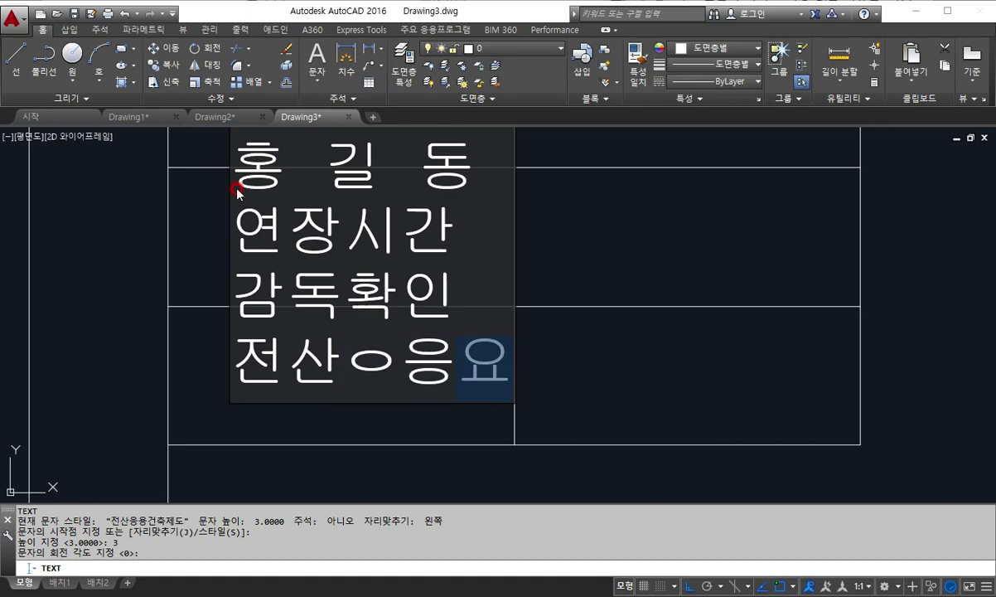
type("ㅇㄱ")
key("BackSpace")
key("BackSpace")
key("BackSpace")
key("BackSpace")
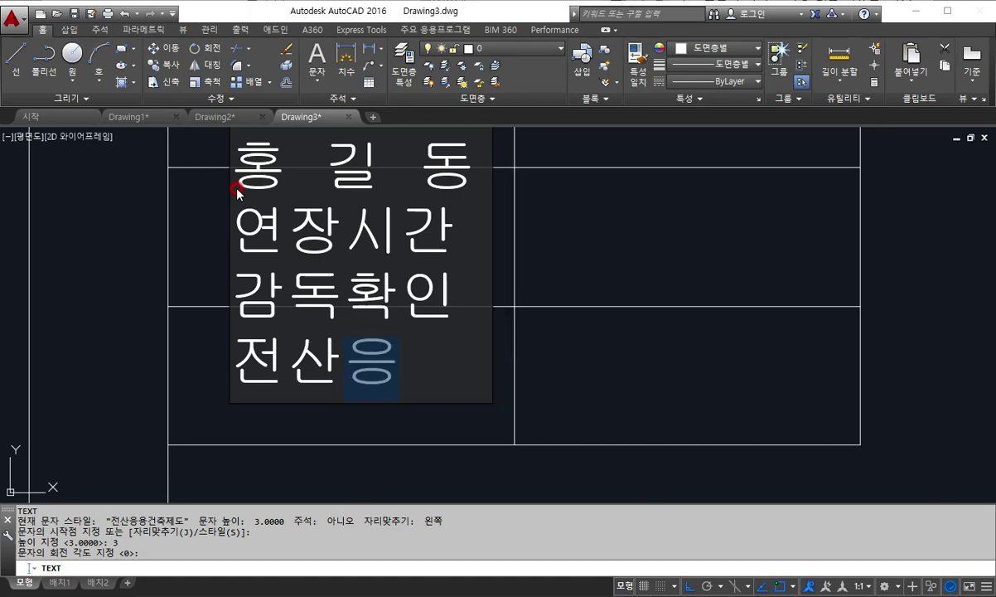
type("ㅇ요")
key("BackSpace")
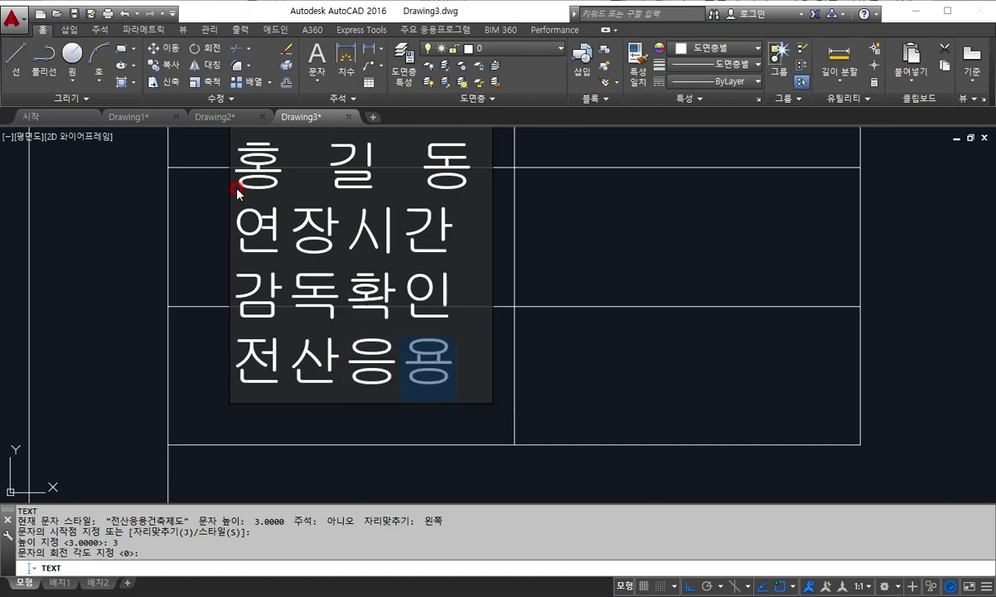
type("건ㅊ축제독니")
key("BackSpace")
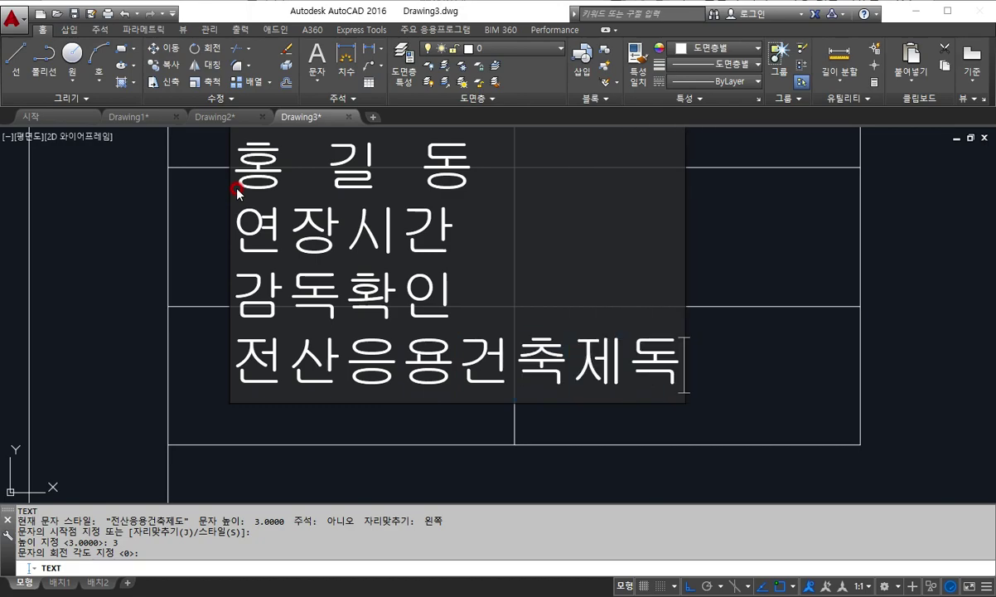
type("기능사")
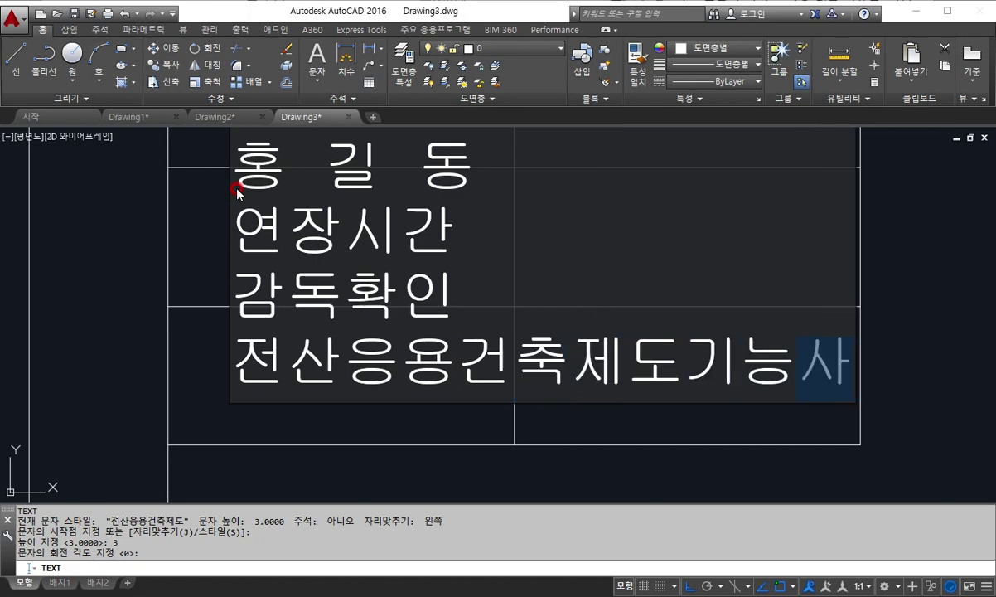
key("Escape")
key("Escape")
key("Escape")
key("Escape")
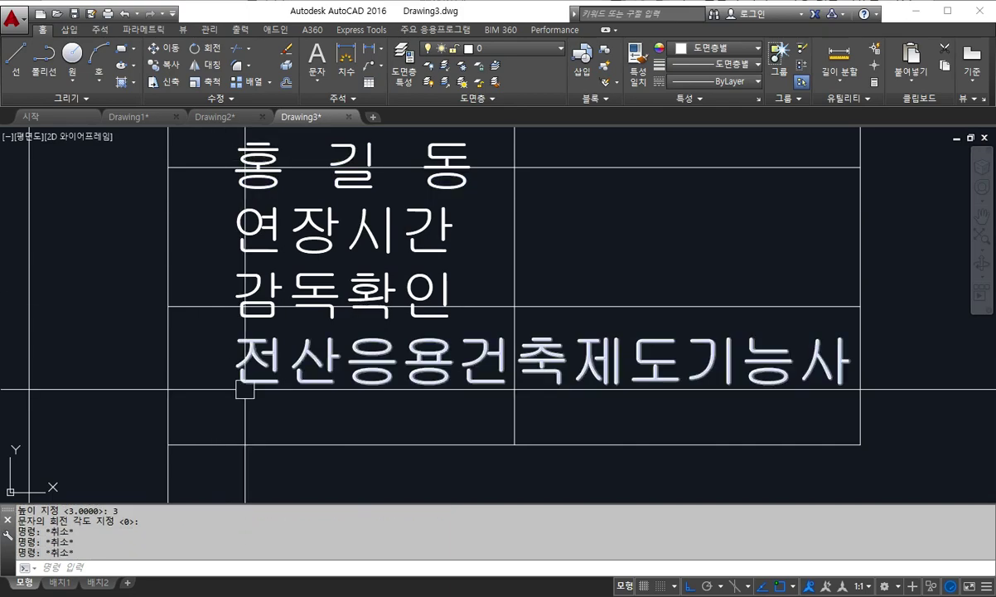
- Move 전산응용건축제도기능사 into the table's top-right cell
key("m")
key("Return")
left_click(377, 369)
key("Return")
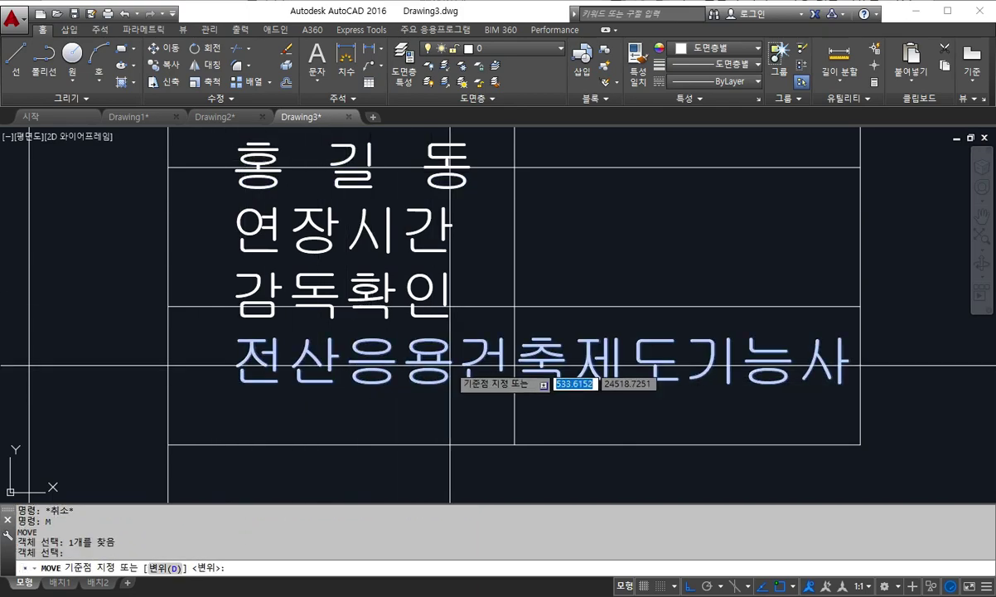
left_click(390, 381)
middle_click_drag(442, 400, 338, 413)
scroll(339, 413, "down", 4)
middle_click_drag(420, 316, 361, 406)
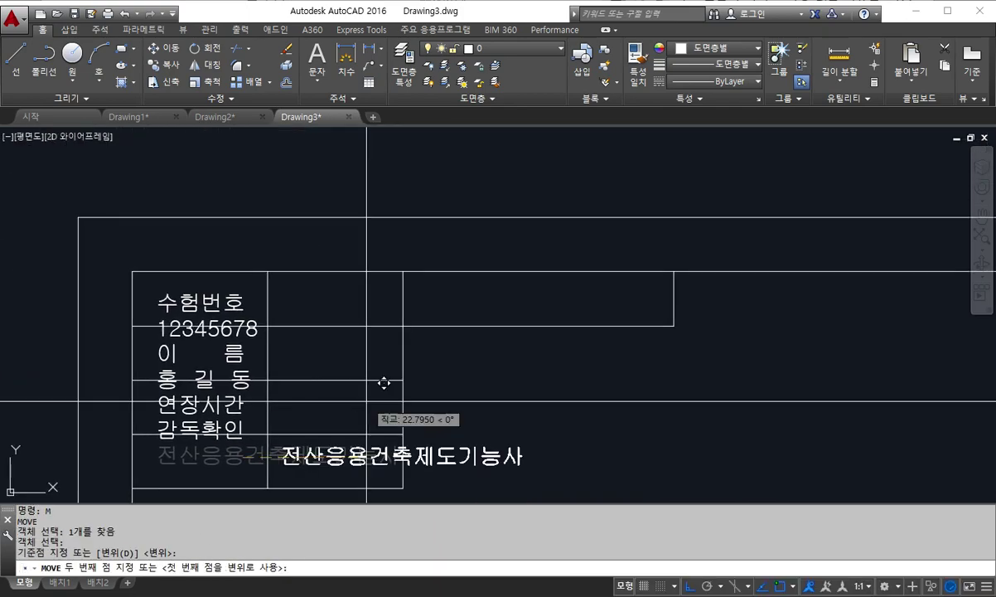
scroll(504, 300, "up", 4)
left_click(476, 317)
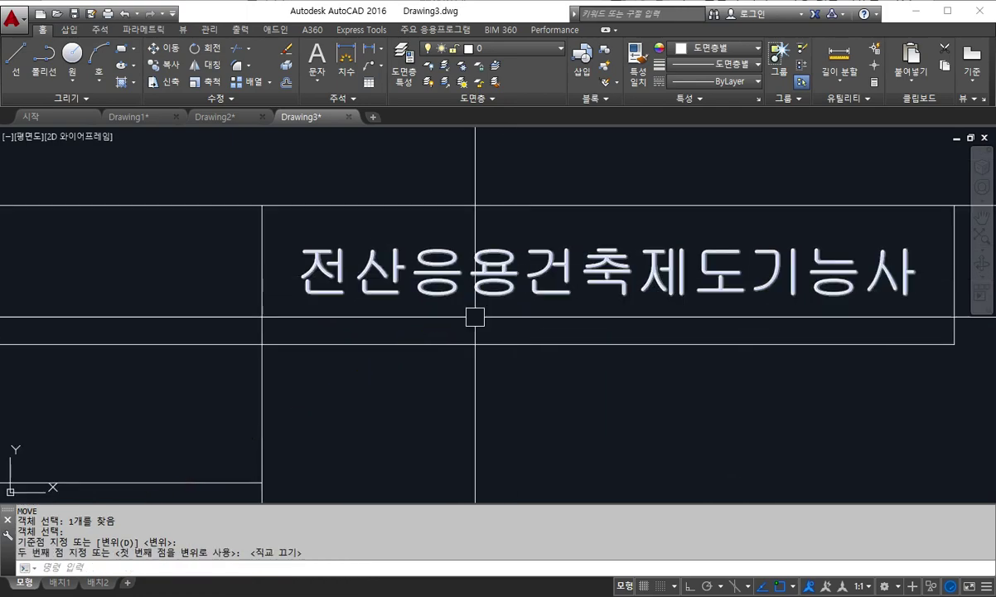
scroll(476, 318, "down", 4)
middle_click_drag(400, 359, 464, 318)
scroll(463, 318, "up", 3)
scroll(311, 344, "up", 2)
- Reposition the 감독확인 and 연장시간 texts within their rows
key("Return")
left_click(312, 345)
key("Return")
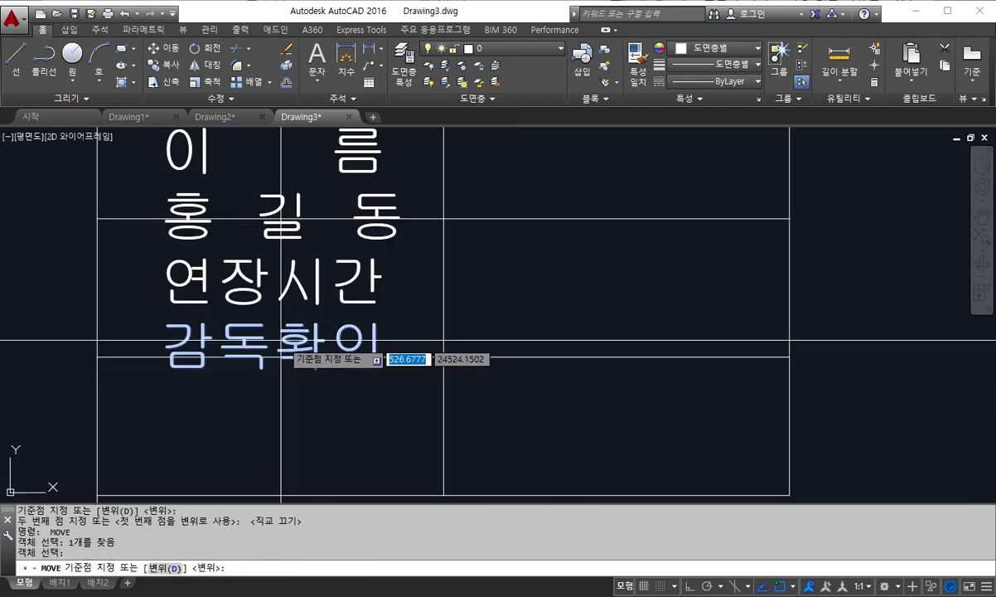
left_click(286, 328)
left_click(271, 408)
key("Return")
middle_click_drag(268, 332, 271, 378)
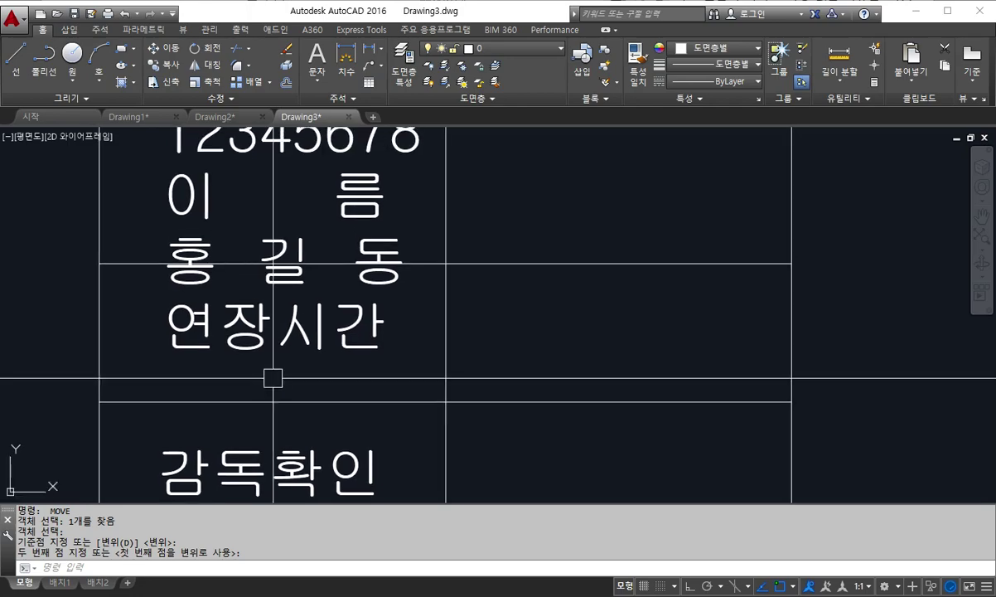
left_click(286, 315)
left_click(286, 315)
left_click(265, 335)
key("Return")
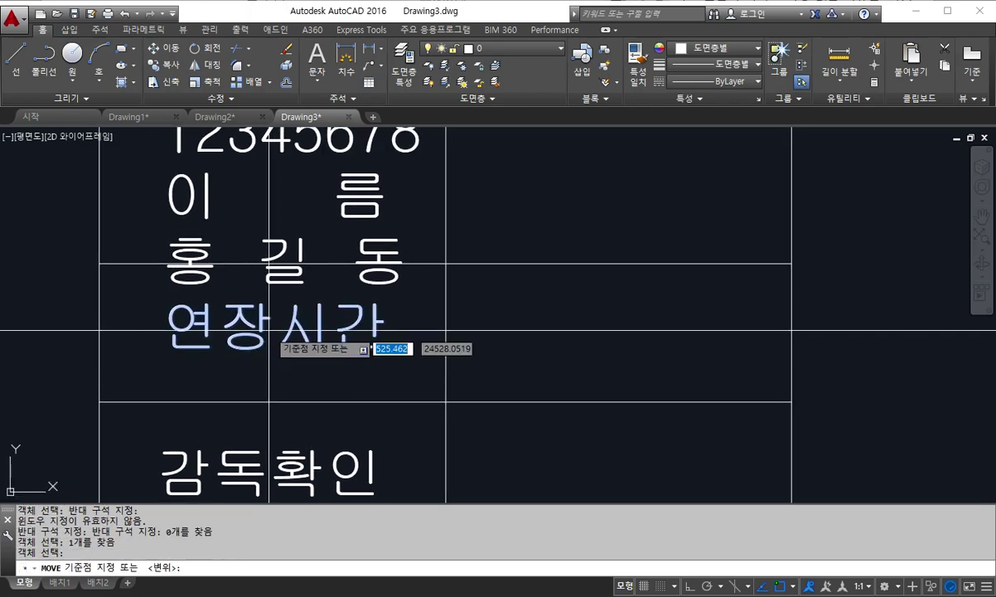
left_click(265, 335)
left_click(286, 344)
- Move 12345678 into the cell beside 수험번호 and settle 수험번호 in its cell
middle_click_drag(317, 142, 289, 290)
key("Return")
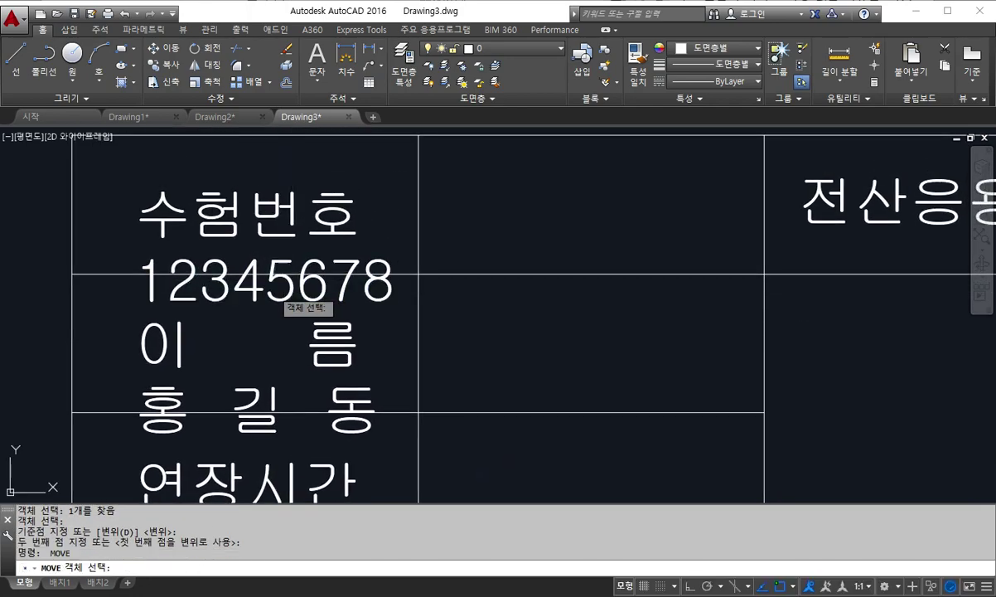
left_click(274, 286)
key("Return")
left_click(250, 285)
left_click(590, 193)
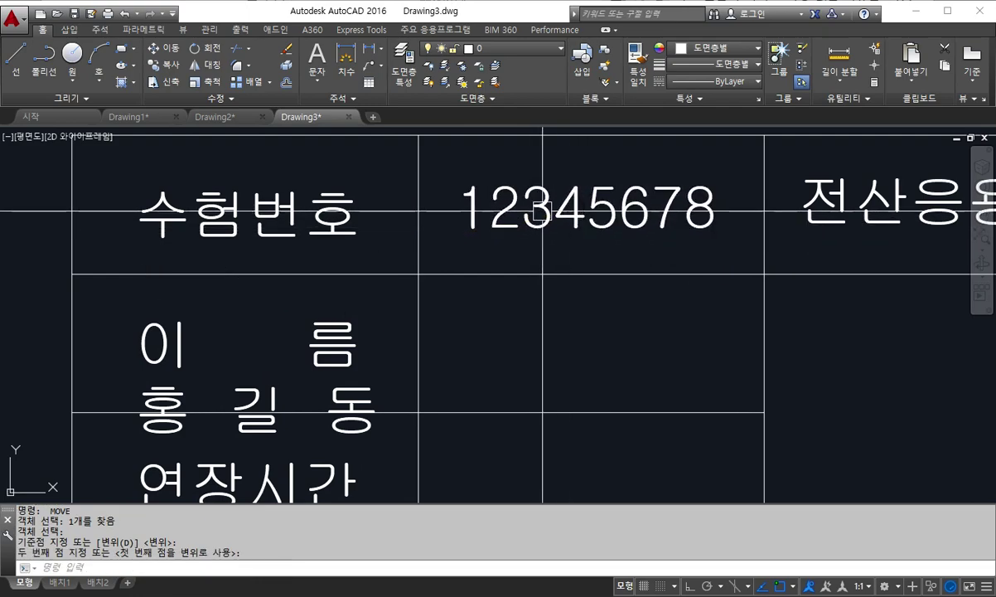
key("Return")
left_click(344, 218)
key("Return")
left_click(343, 214)
left_click(343, 199)
- Move the sample name into the 이 름 row
key("Return")
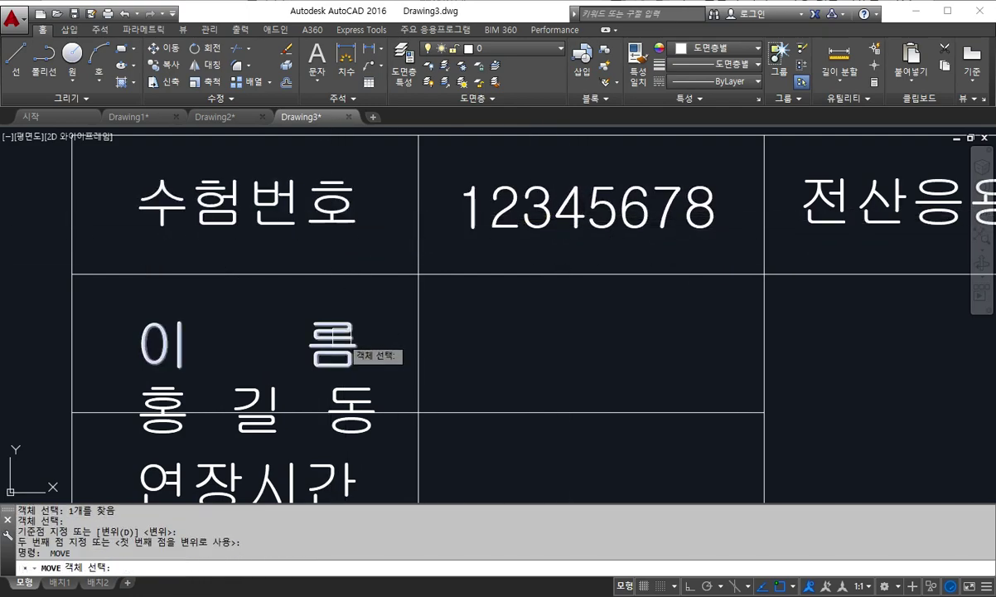
left_click(336, 346)
key("Escape")
key("Return")
left_click(371, 414)
key("Return")
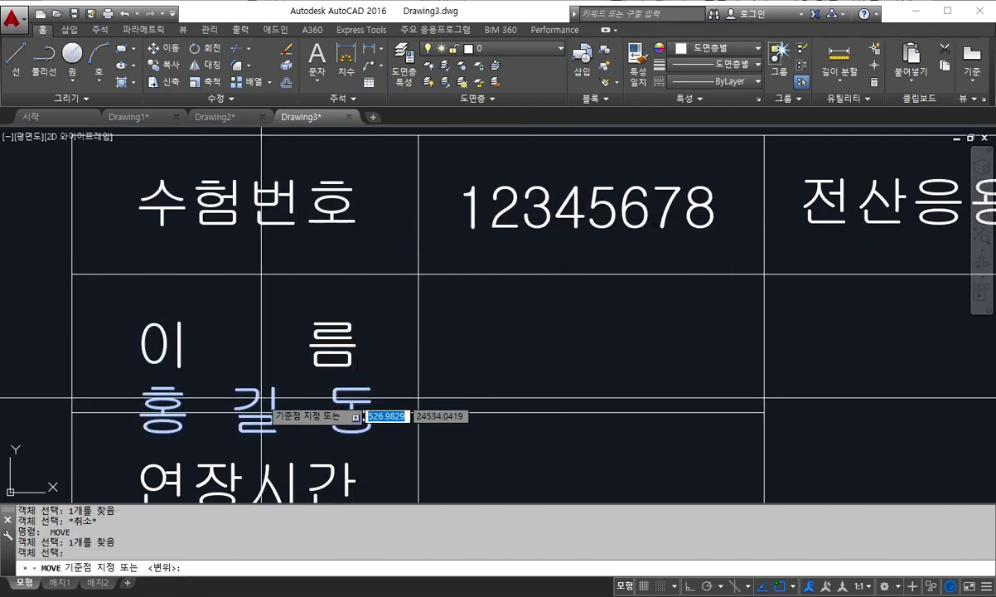
left_click(251, 412)
left_click(597, 330)
scroll(598, 330, "down", 2)
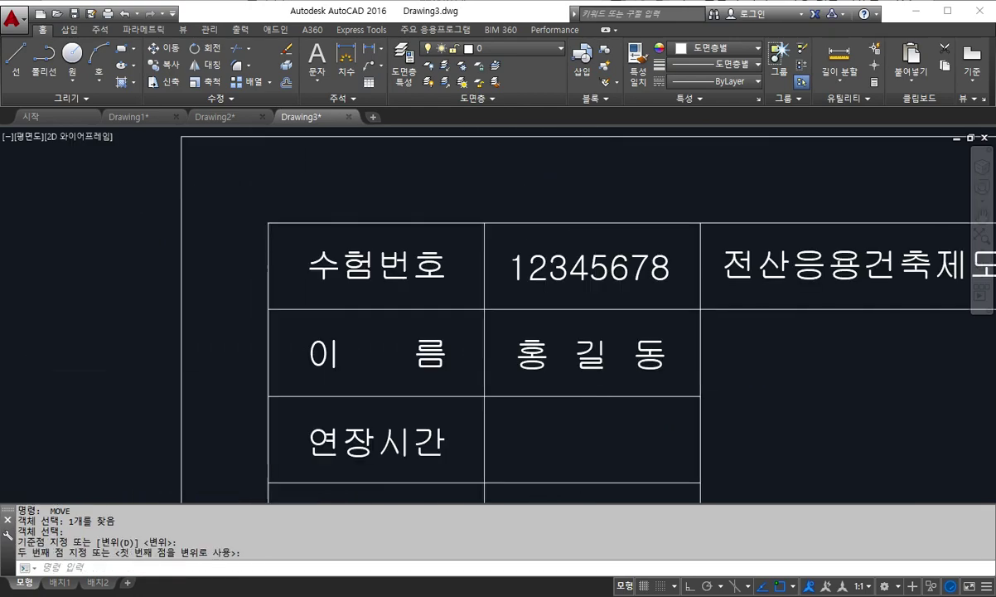
scroll(473, 231, "down", 3)
scroll(574, 358, "down", 2)
scroll(514, 381, "down", 1)
key("Escape")
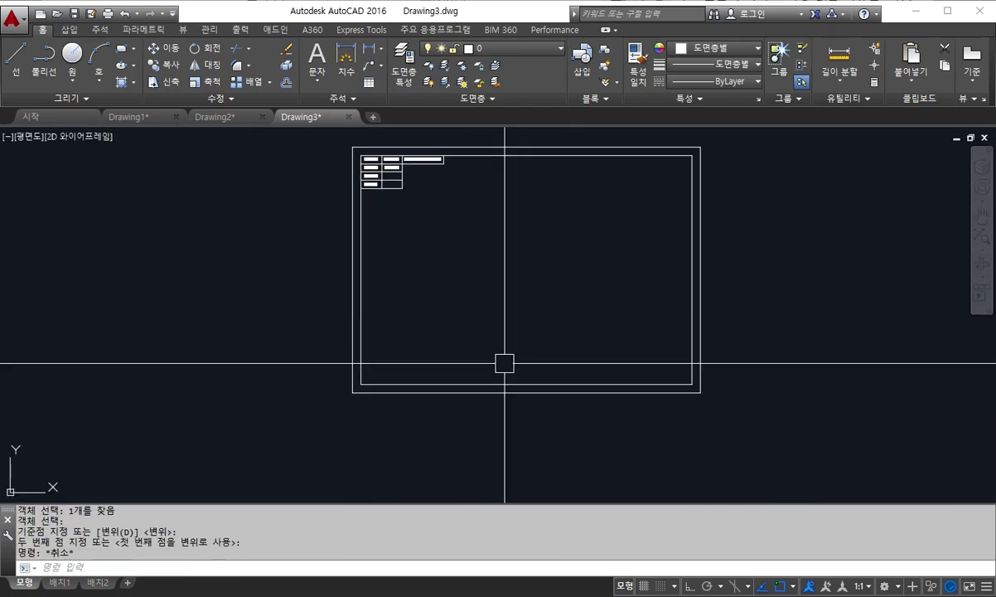
key("Escape")
key("Escape")
type("c")
key("Return")
scroll(505, 369, "up", 4)
- Place a radius-10 circle below the frame and run a 100-long line from its left quadrant
left_click(493, 369)
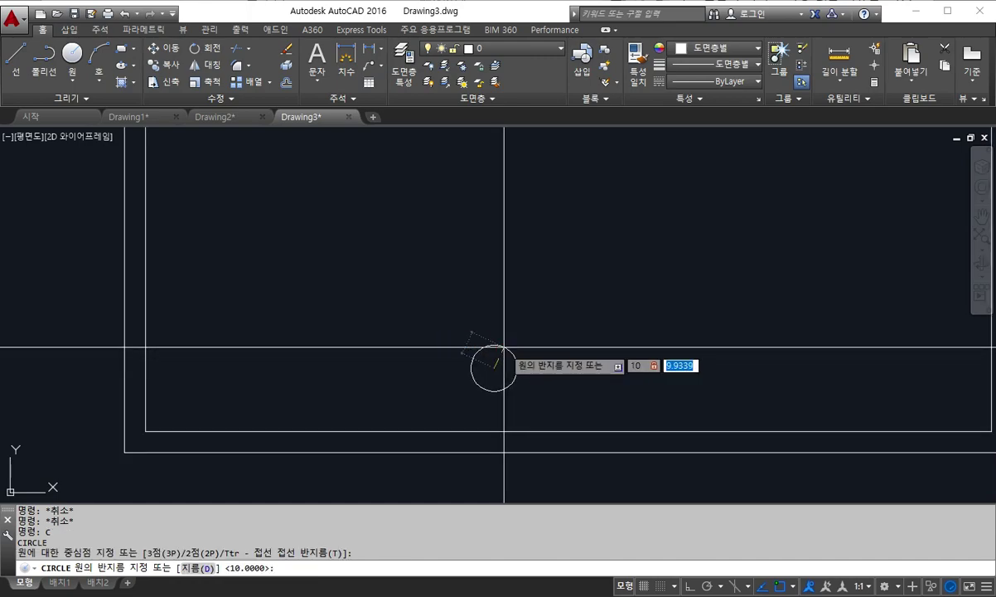
key("Return")
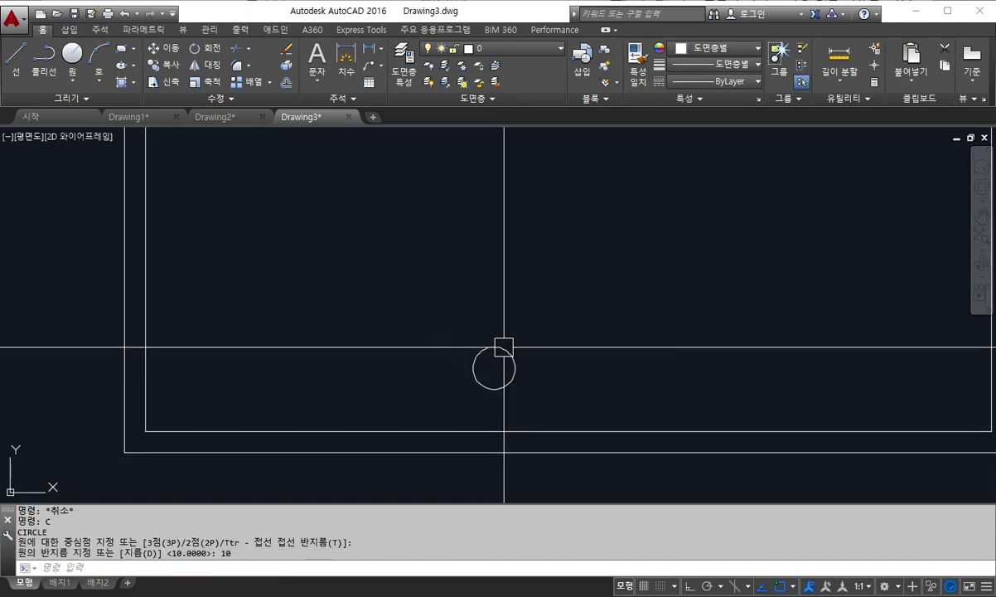
type("l")
key("Return")
left_click(473, 369)
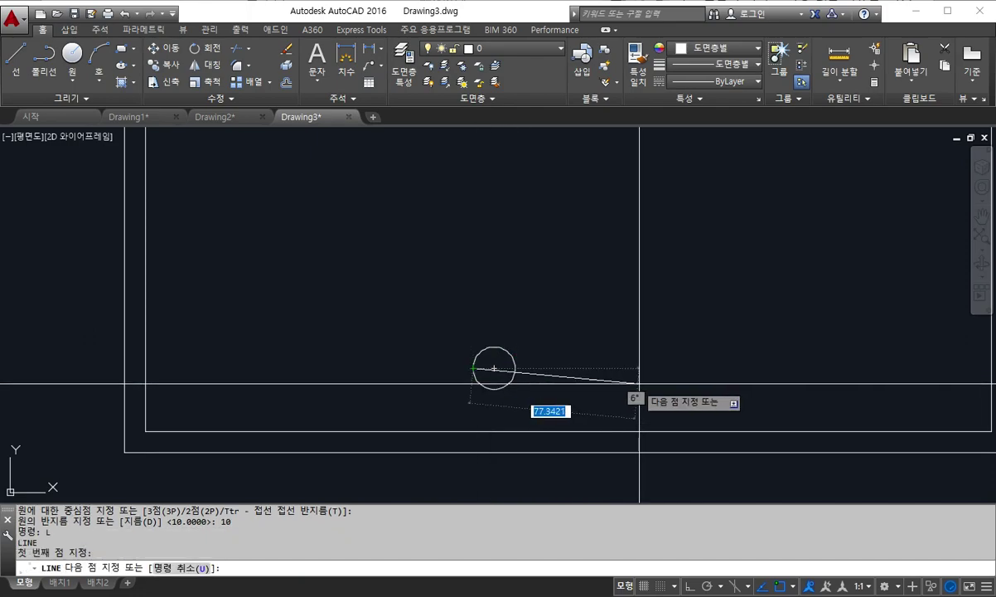
type("100")
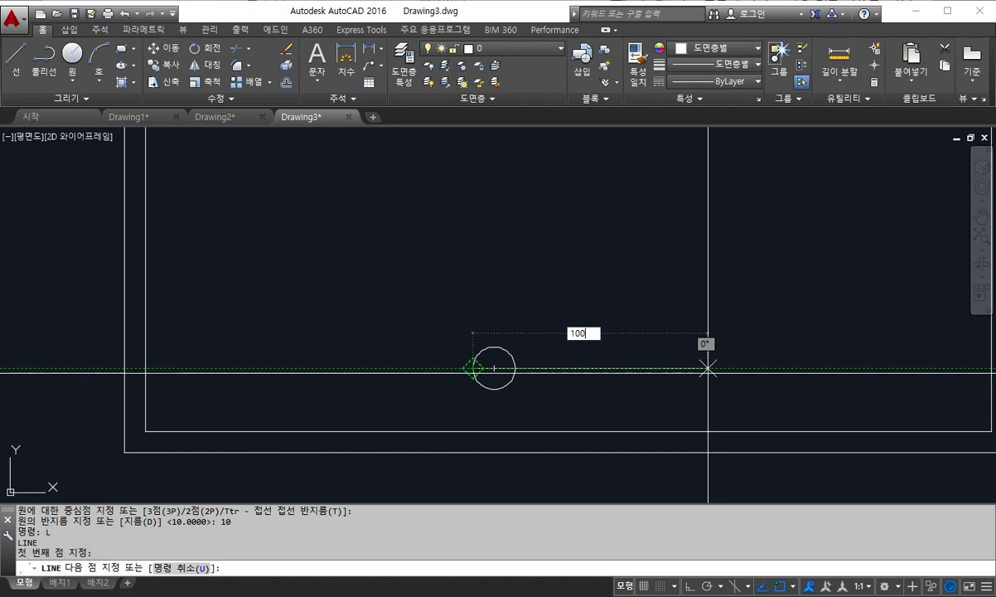
key("Return")
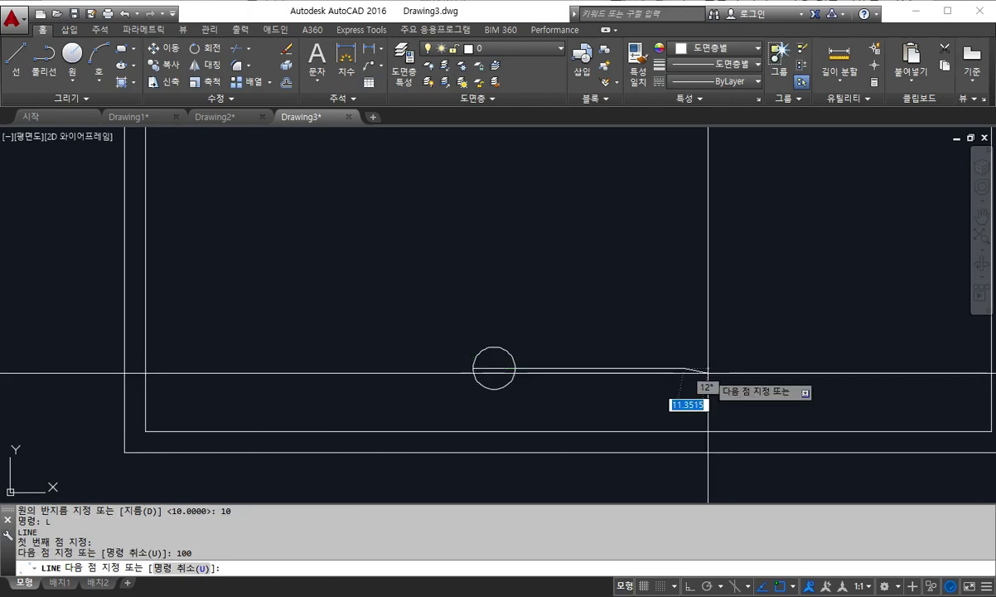
key("Escape")
scroll(585, 356, "up", 3)
middle_click_drag(572, 340, 484, 388)
key("Escape")
type("dt")
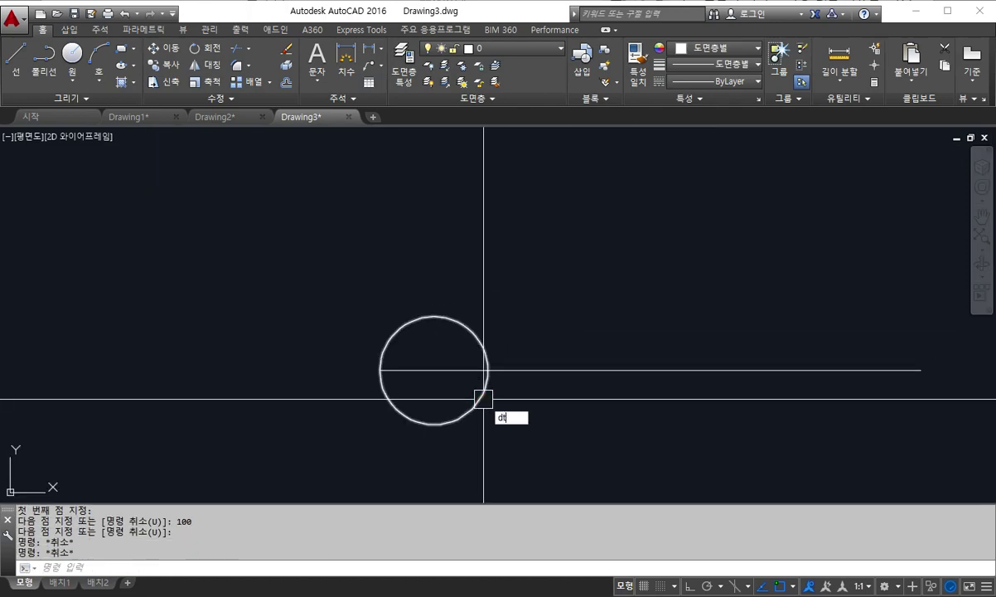
key("Return")
scroll(516, 356, "up", 4)
- Write the 7-high title 'A부분 단면상세도' on the line beside the circle
left_click(503, 343)
type("7")
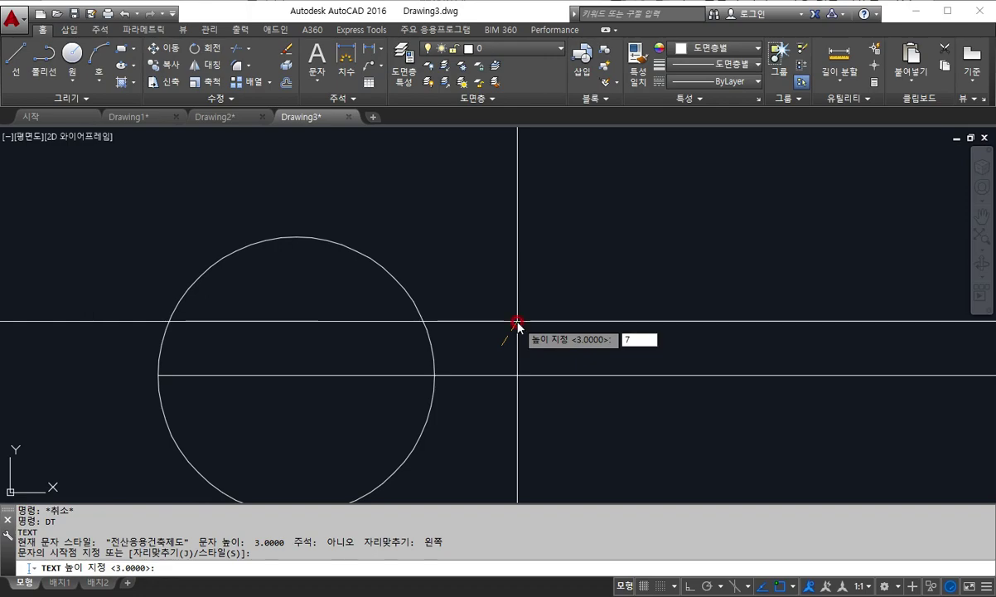
key("Return")
key("Return")
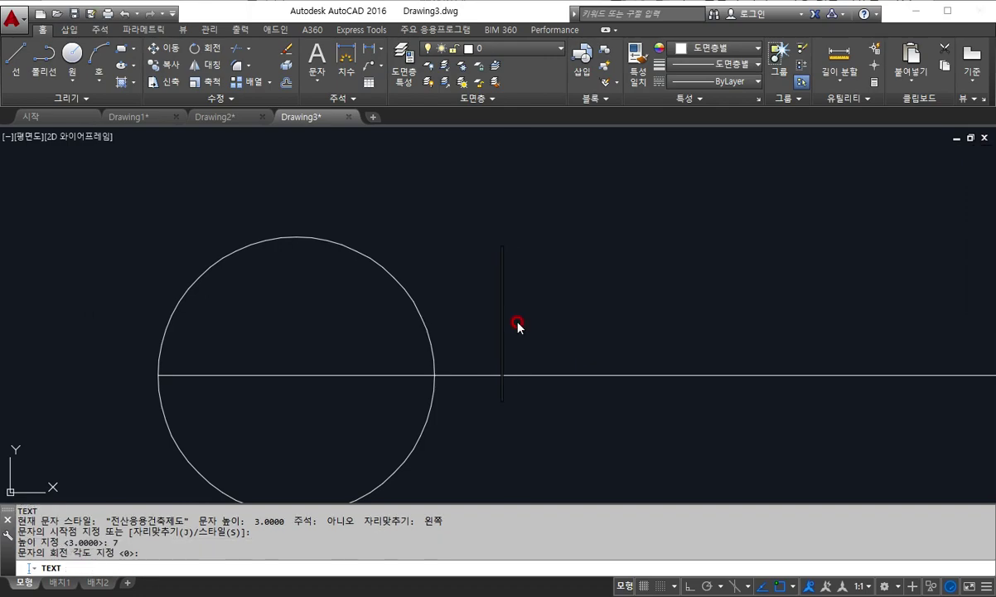
type("ㅁ")
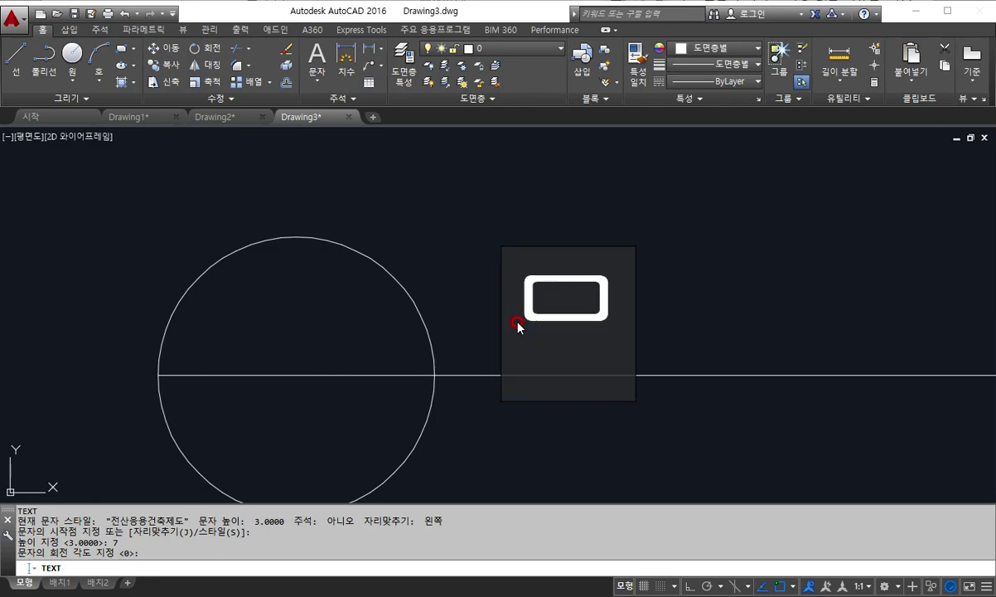
type("A")
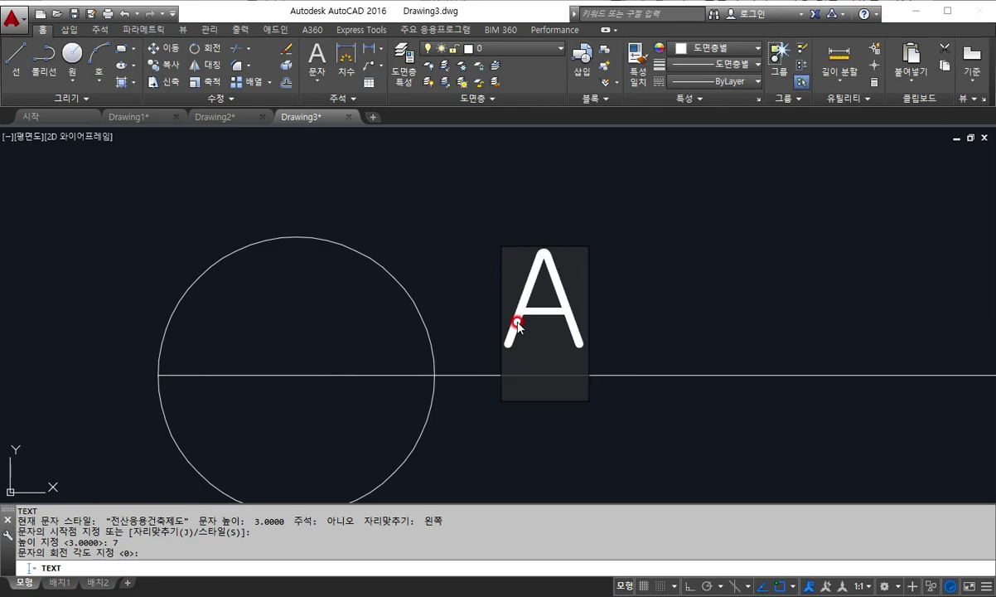
type("부분 단면")
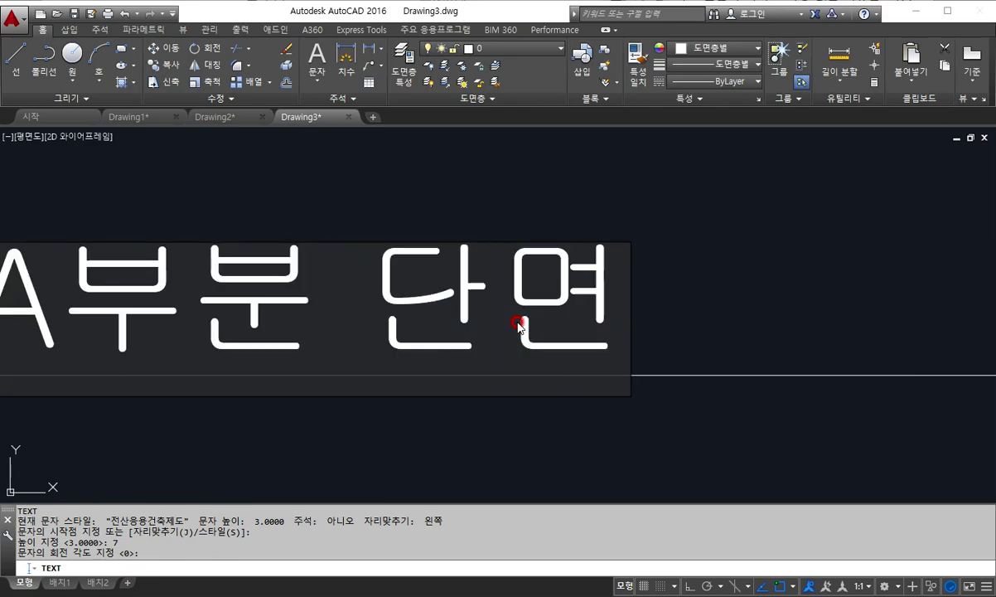
type("상세도")
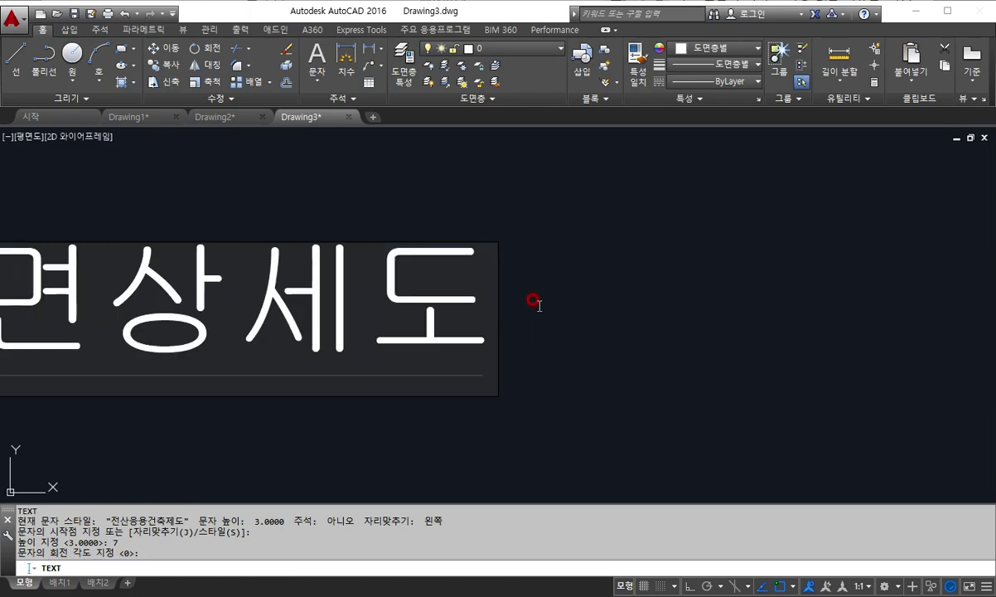
left_click(595, 315)
scroll(580, 324, "down", 4)
key("Escape")
key("Escape")
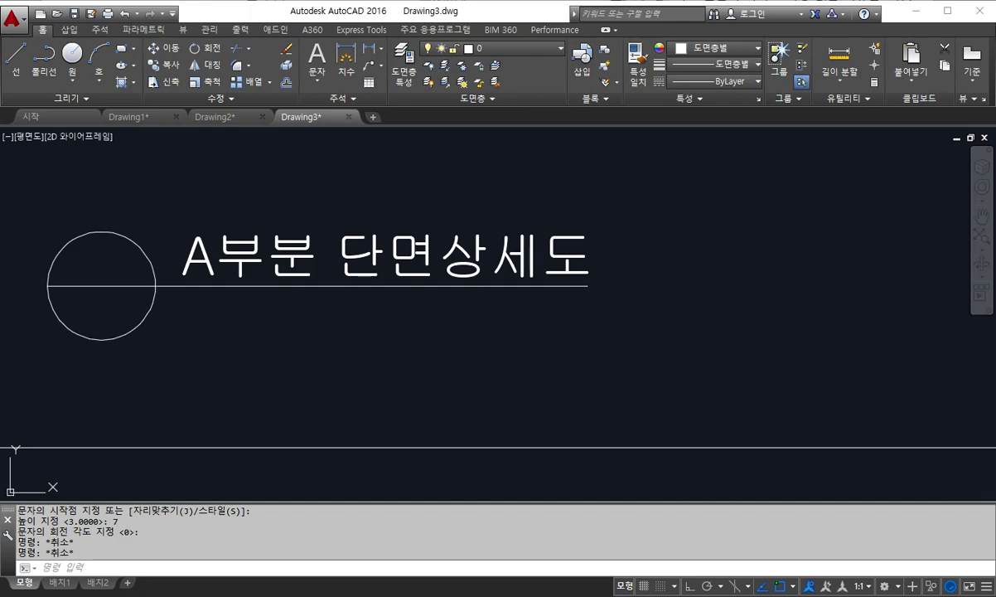
- Recover from a mistyped command and start a new single-line text entry
type("ㅇㅅ")
key("Return")
key("Escape")
key("Return")
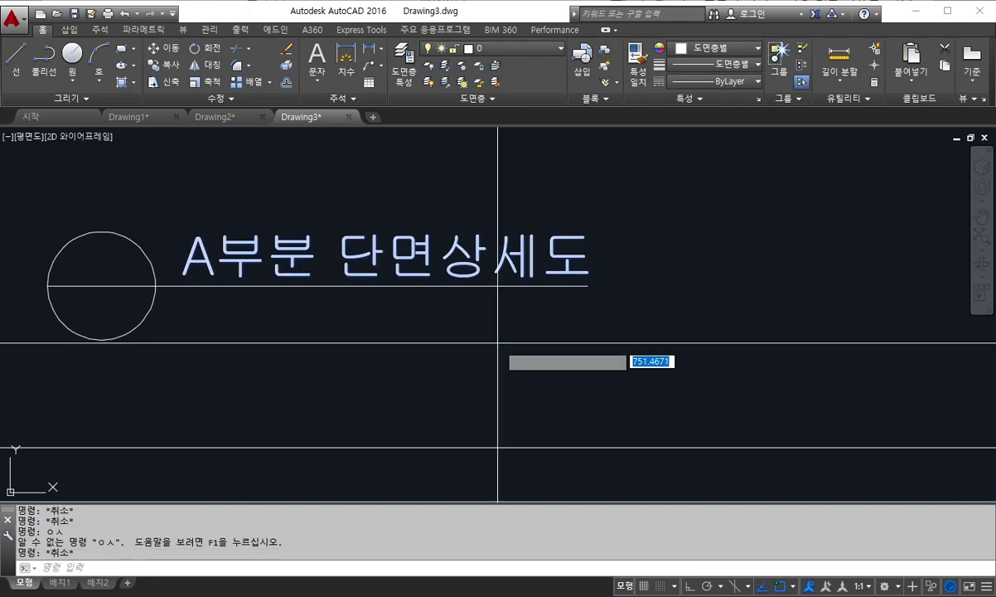
- Write the scale note '축척 : 1 / 40' at text height 3
left_click(405, 334)
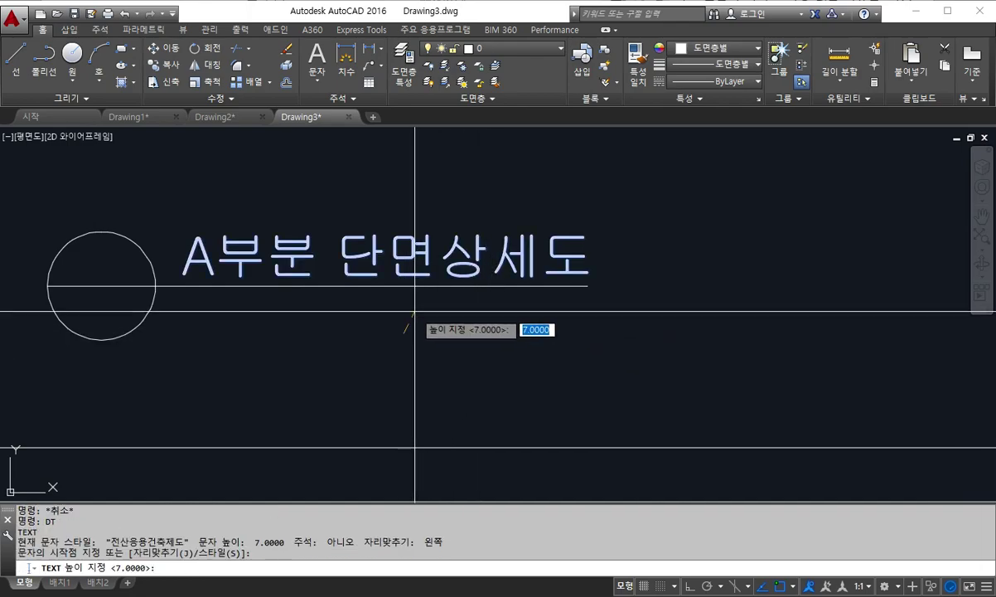
key("Return")
key("Return")
type("축척 : 1 / 40")
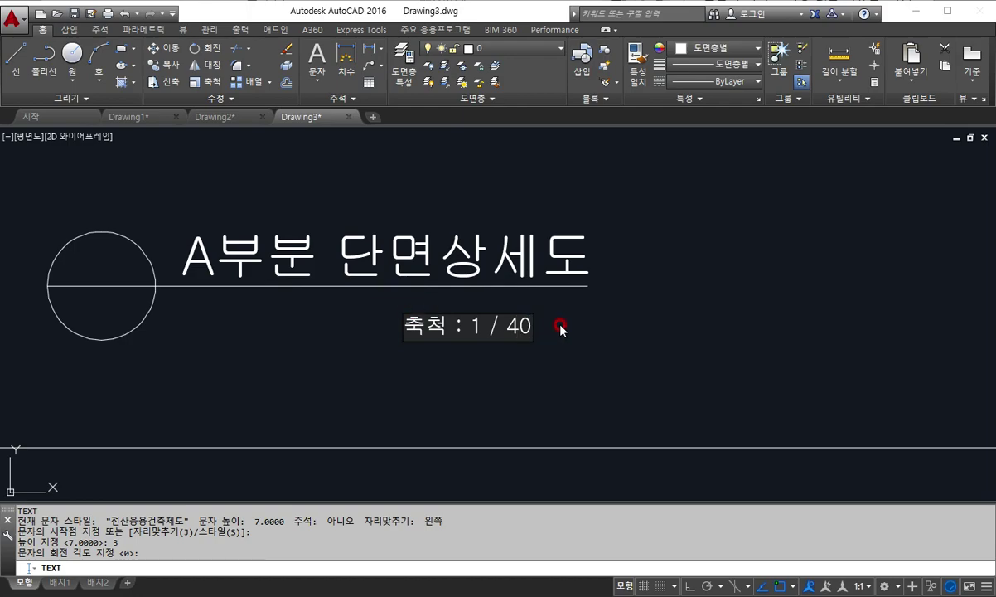
key("Escape")
key("Escape")
type("m")
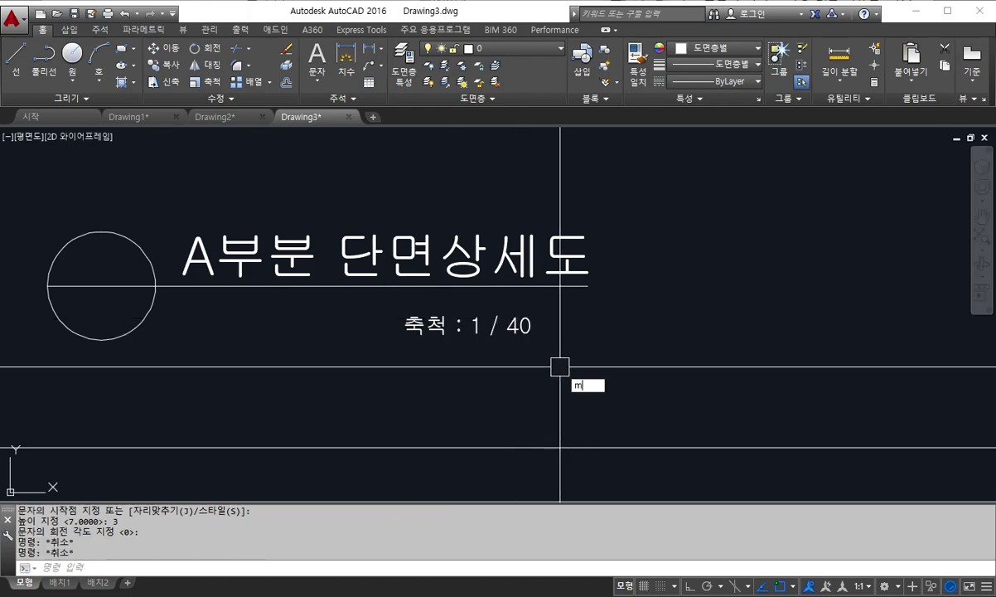
- Move the scale note beneath the right end of the title line
key("Return")
left_click(539, 342)
left_click(398, 311)
key("Return")
left_click(507, 387)
left_click(563, 367)
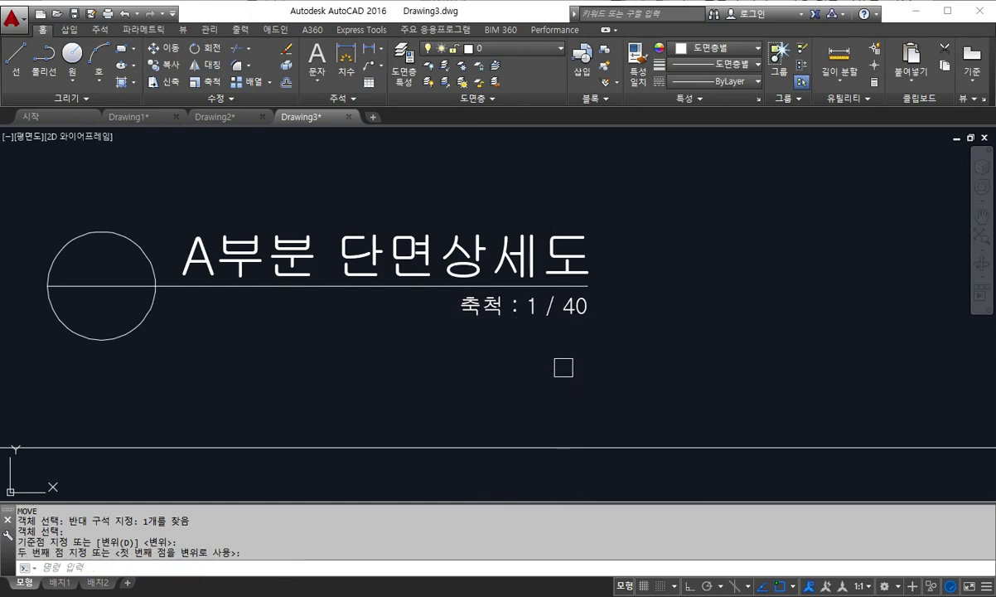
key("Return")
scroll(563, 368, "down", 10)
scroll(516, 333, "down", 2)
key("Escape")
key("Escape")
key("Escape")
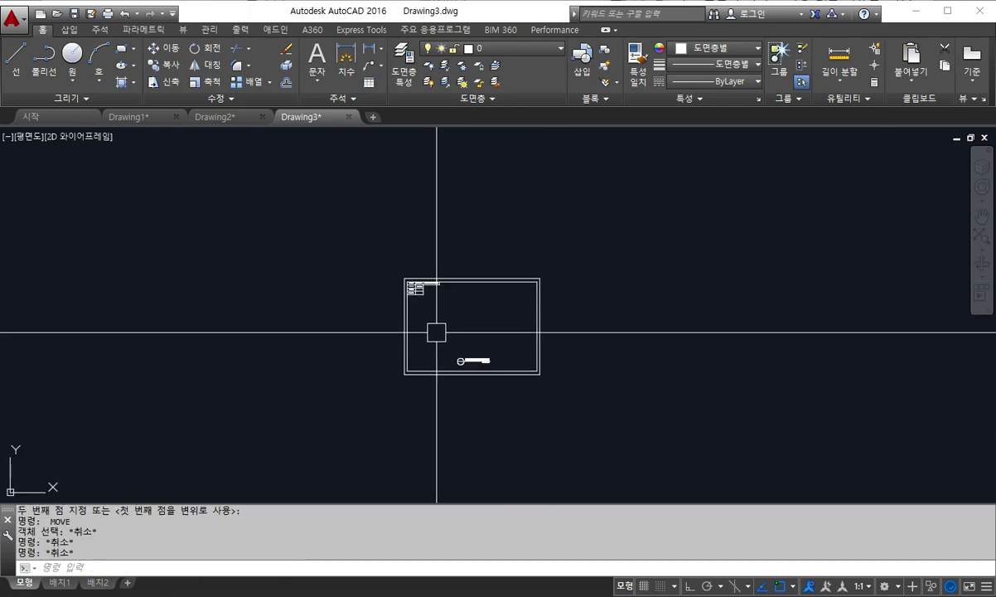
- Window-select the newest title-block sheet for scaling with SC
key("Escape")
key("Escape")
key("Escape")
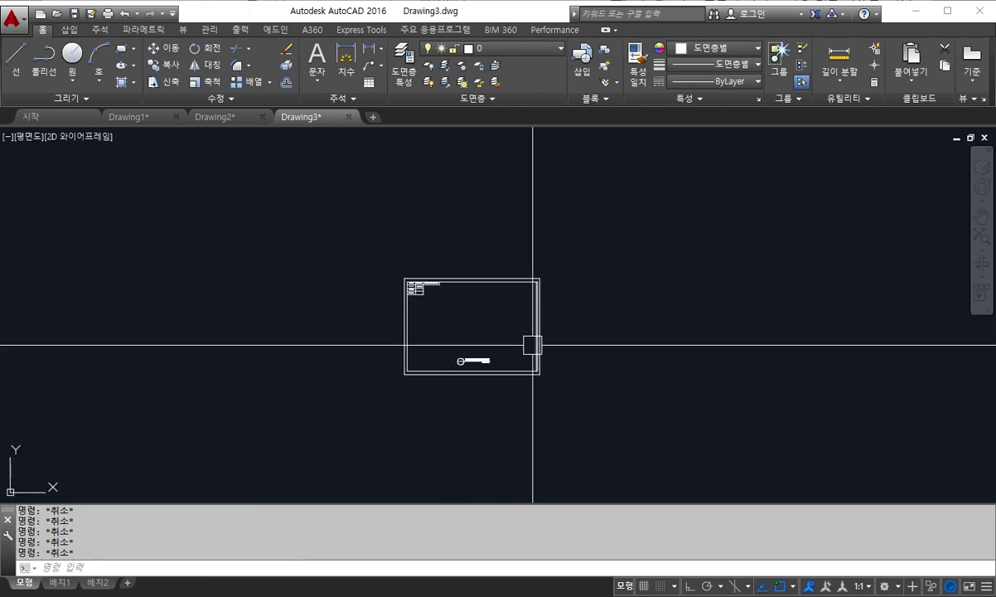
type("SC")
key("Escape")
scroll(536, 285, "down", 5)
scroll(556, 361, "up", 5)
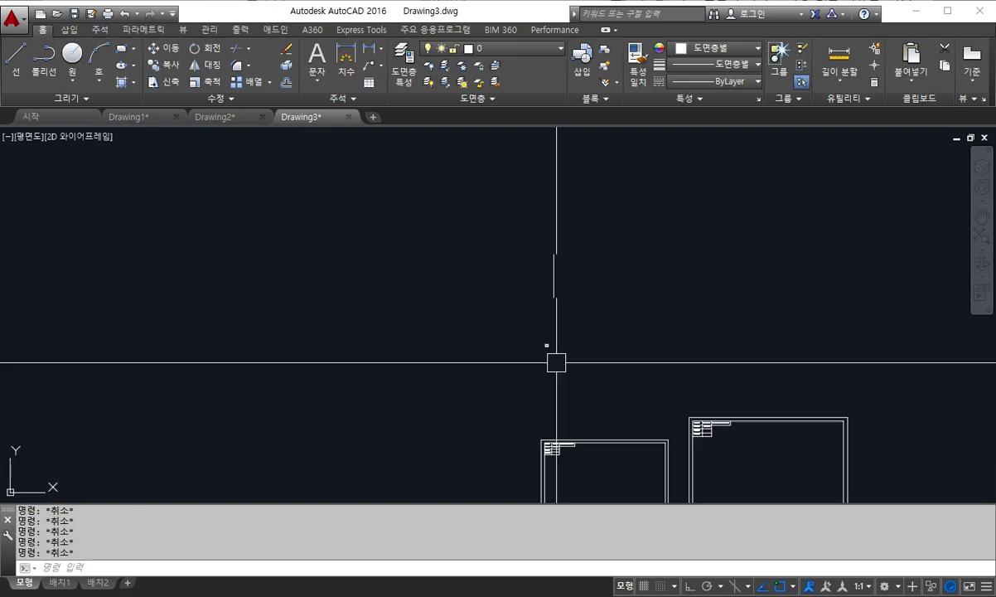
middle_click_drag(556, 360, 554, 296)
type("sc")
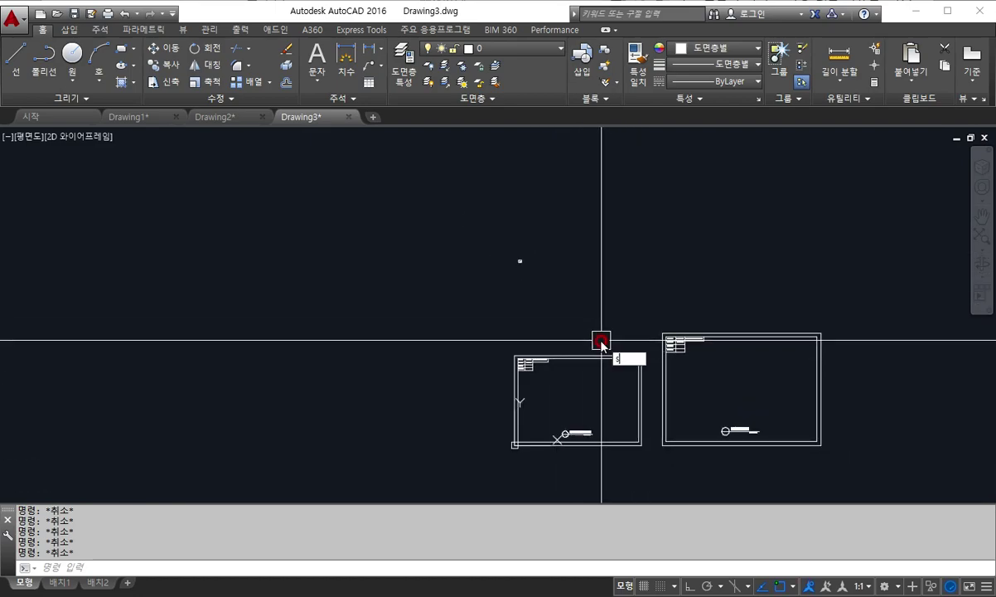
key("Return")
left_click(540, 283)
left_click(522, 265)
key("Return")
- Scale the sheet from its lower-left corner by reference 1 to 40, then zoom all
scroll(518, 262, "up", 5)
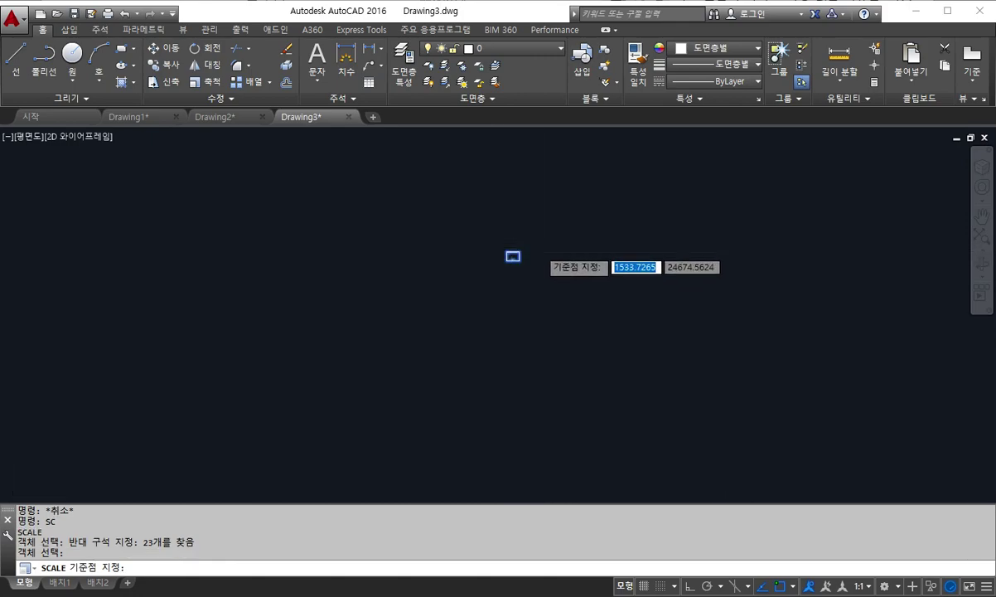
scroll(359, 288, "down", 5)
left_click(260, 333)
type("r")
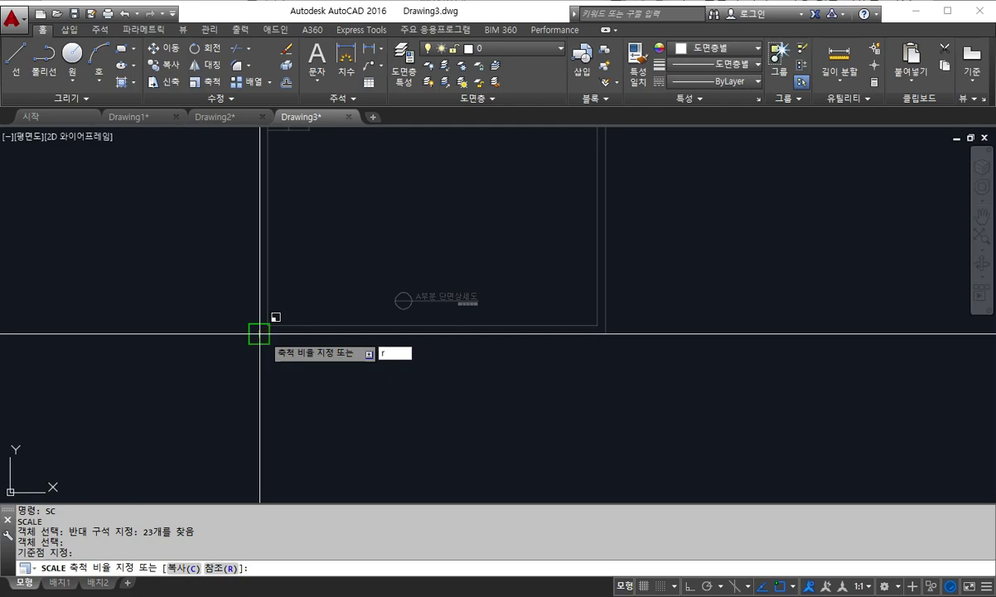
key("Return")
key("Return")
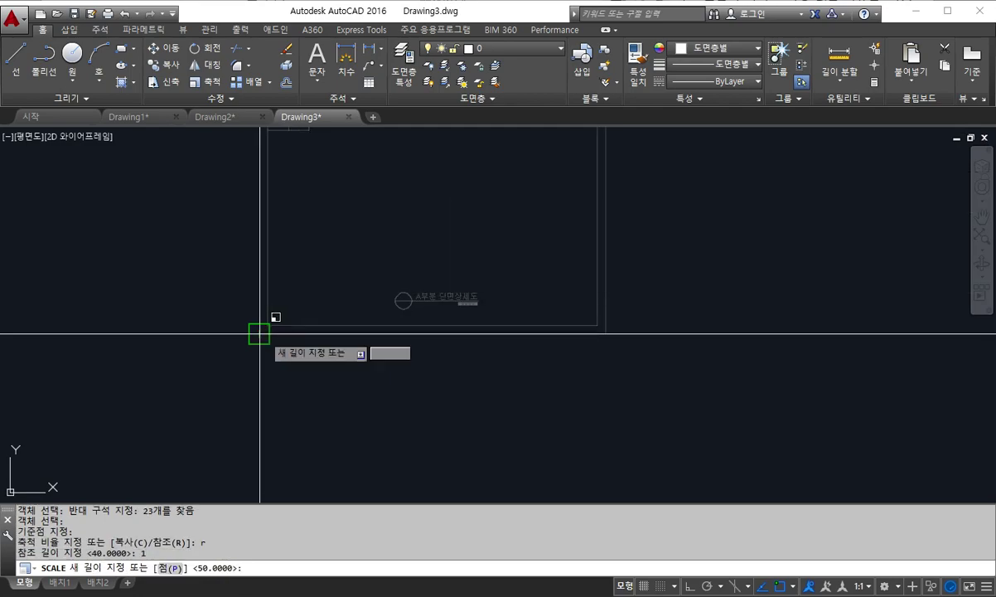
type("40")
key("Return")
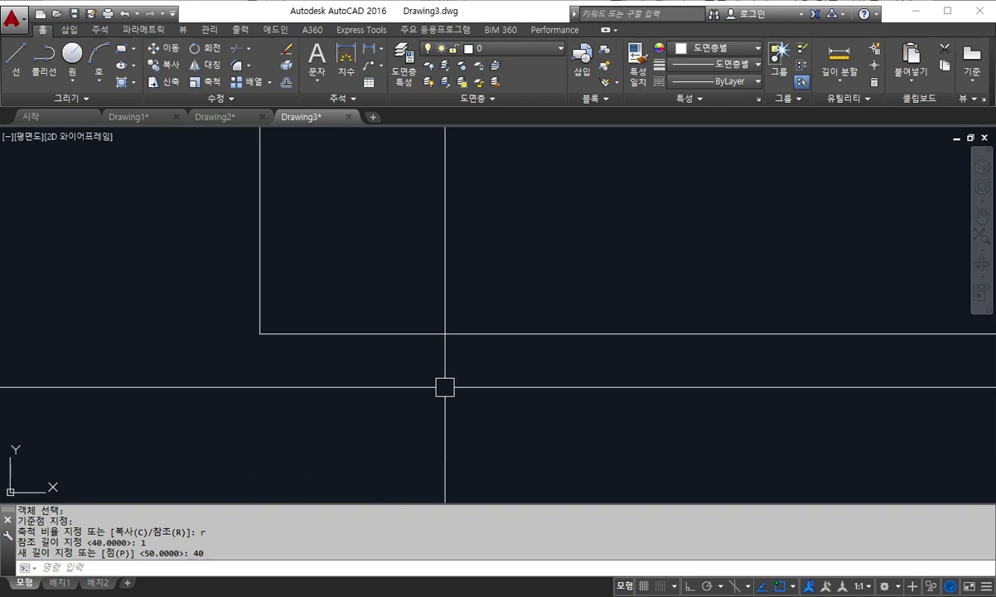
type("z")
key("Return")
type("a")
key("Return")
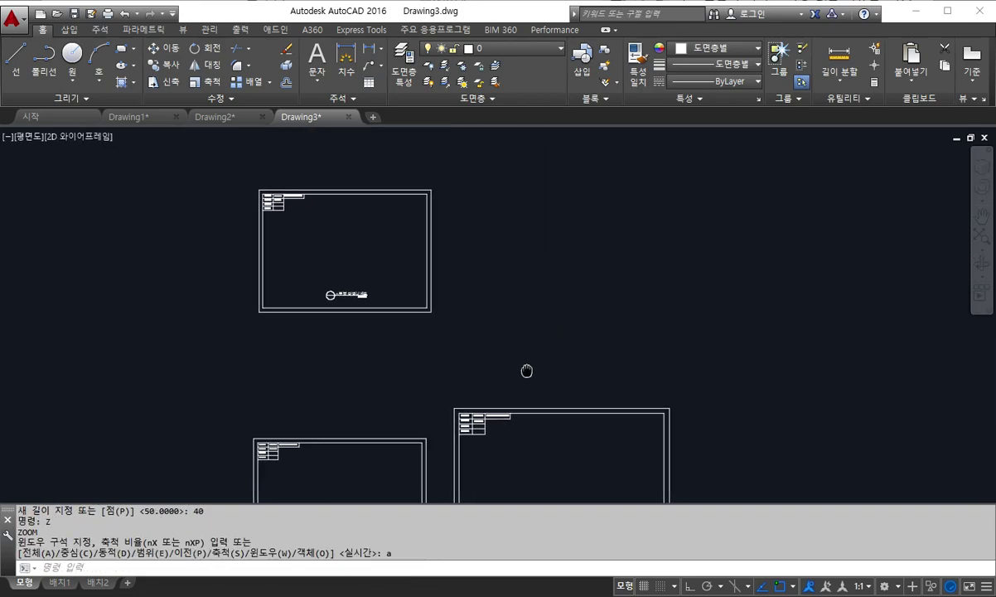
- Copy the enlarged sheet to its right, based on its lower-left corner
key("Escape")
key("Escape")
type("o")
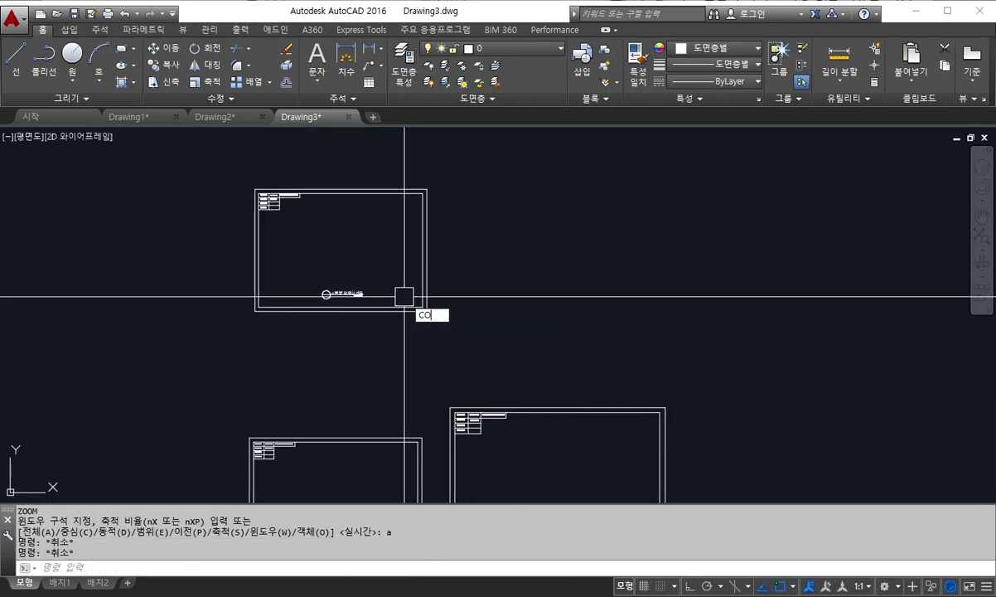
key("Return")
left_click(467, 318)
left_click(226, 160)
key("Return")
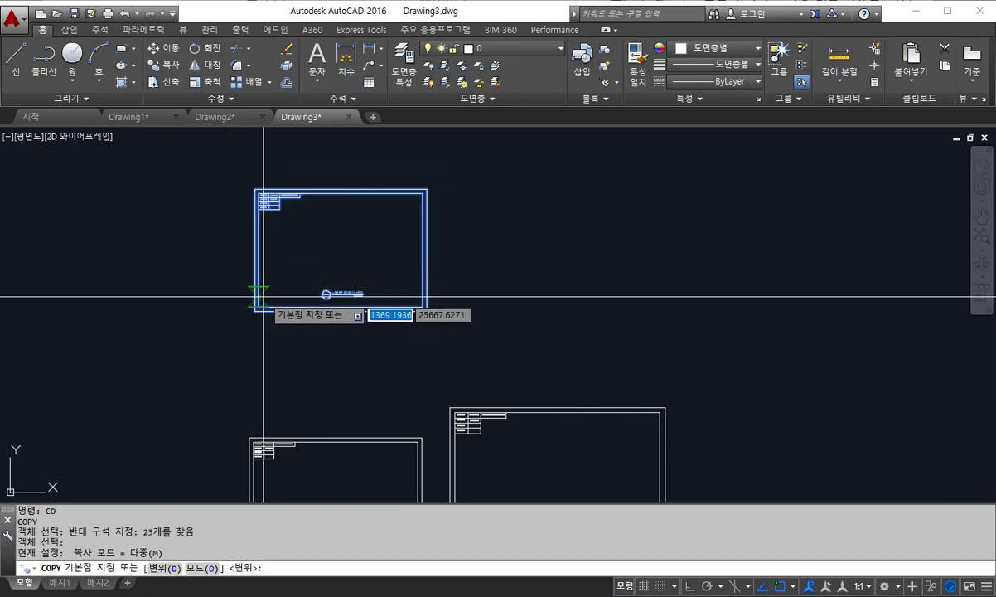
left_click(254, 311)
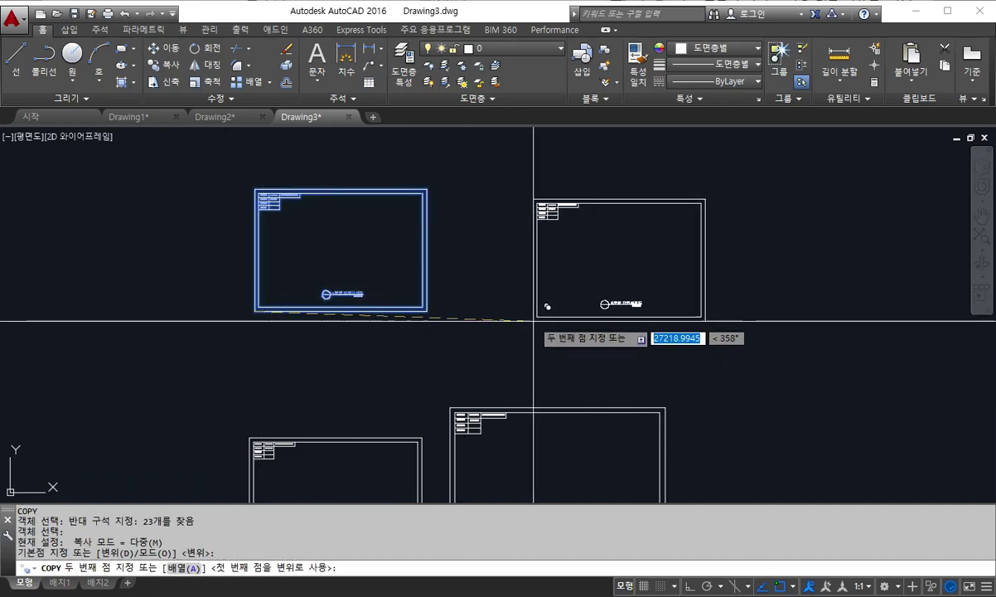
left_click(448, 312)
key("Escape")
key("Escape")
key("Escape")
- Rescale the copied sheet by reference from length 40 to 50, then zoom all
type("c")
key("Return")
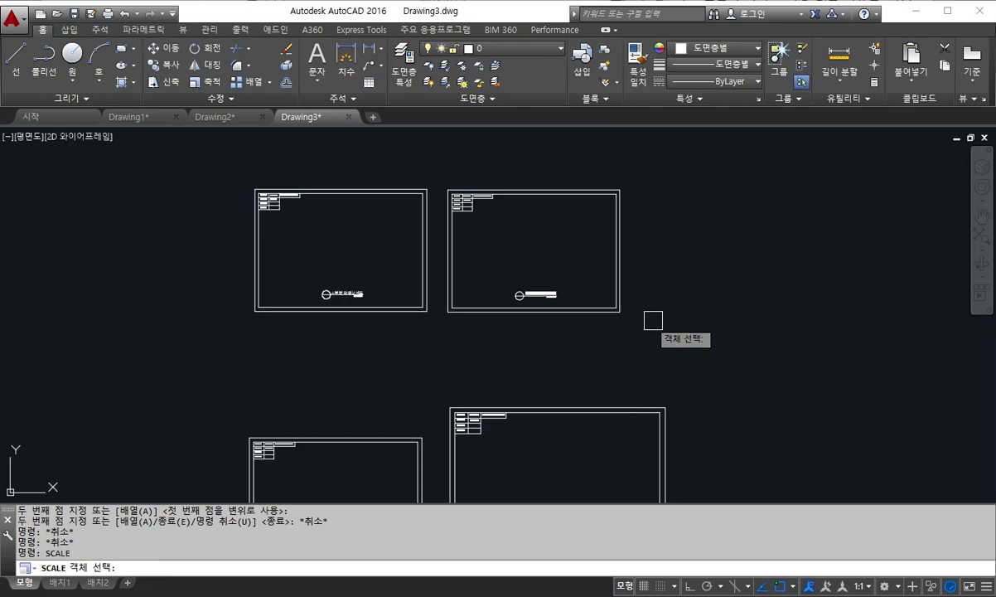
left_click(652, 324)
left_click(442, 167)
key("Return")
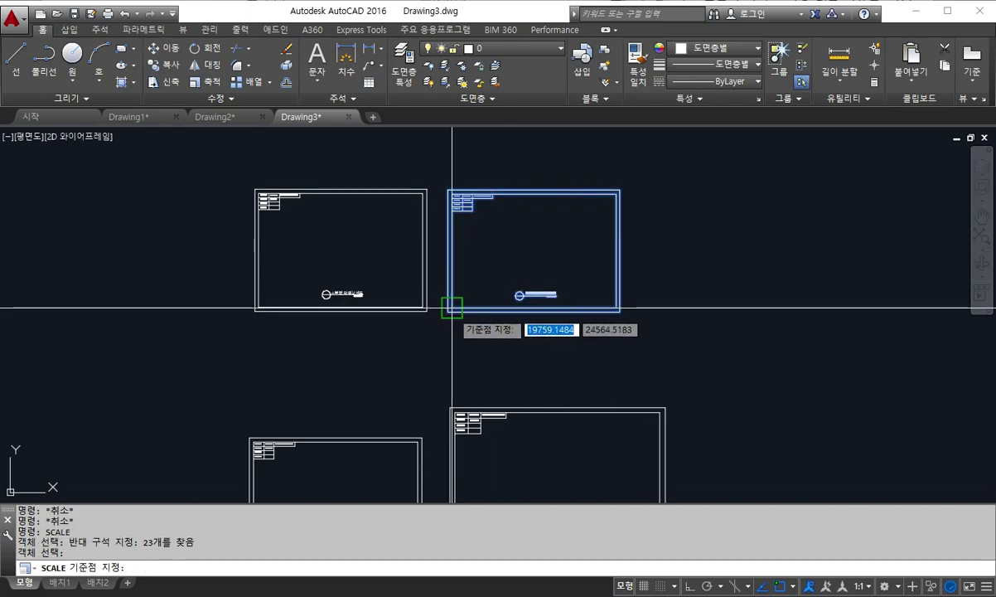
left_click(449, 311)
key("Return")
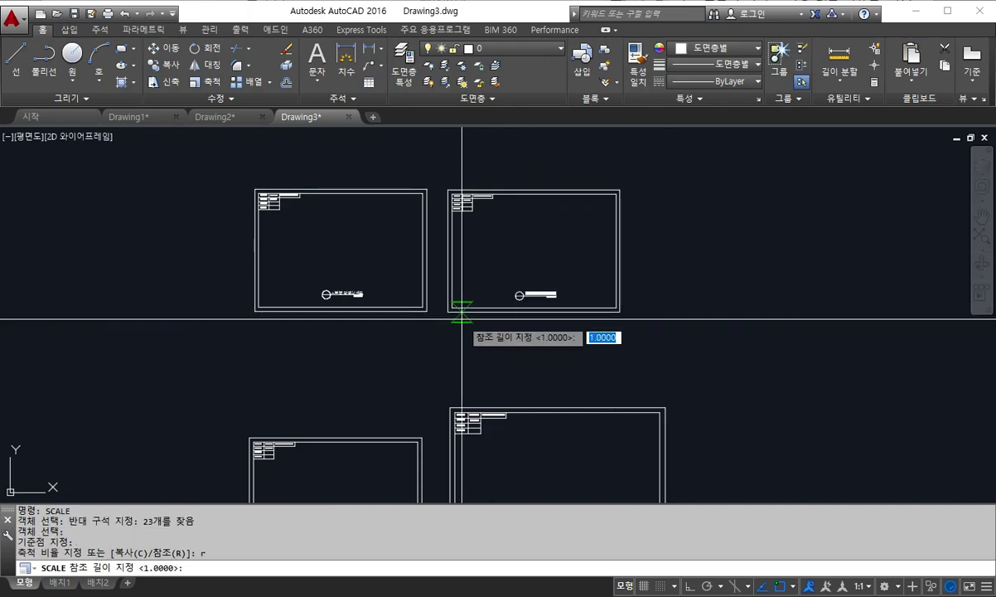
type("40")
key("Return")
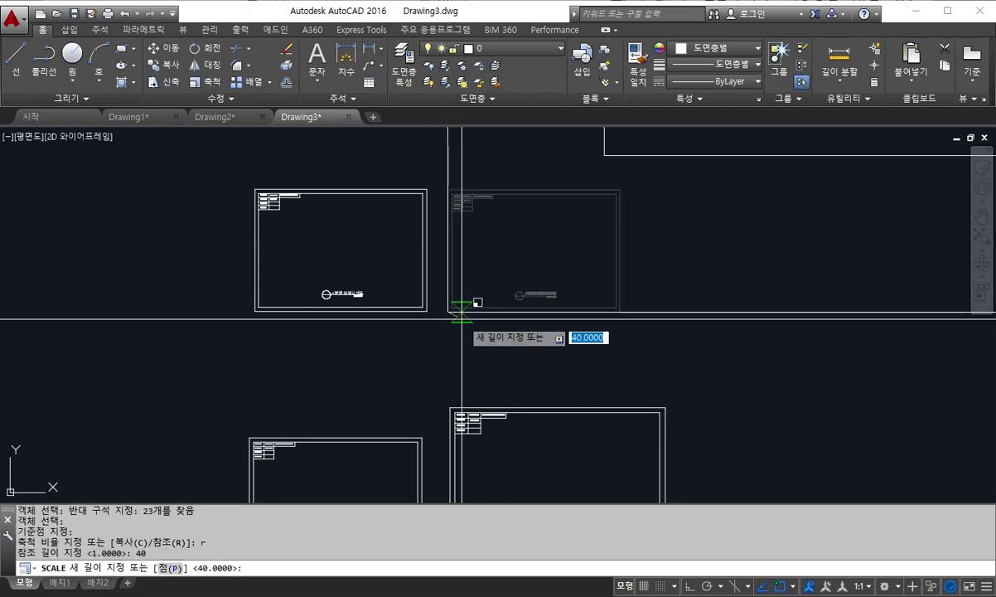
key("Return")
type("z")
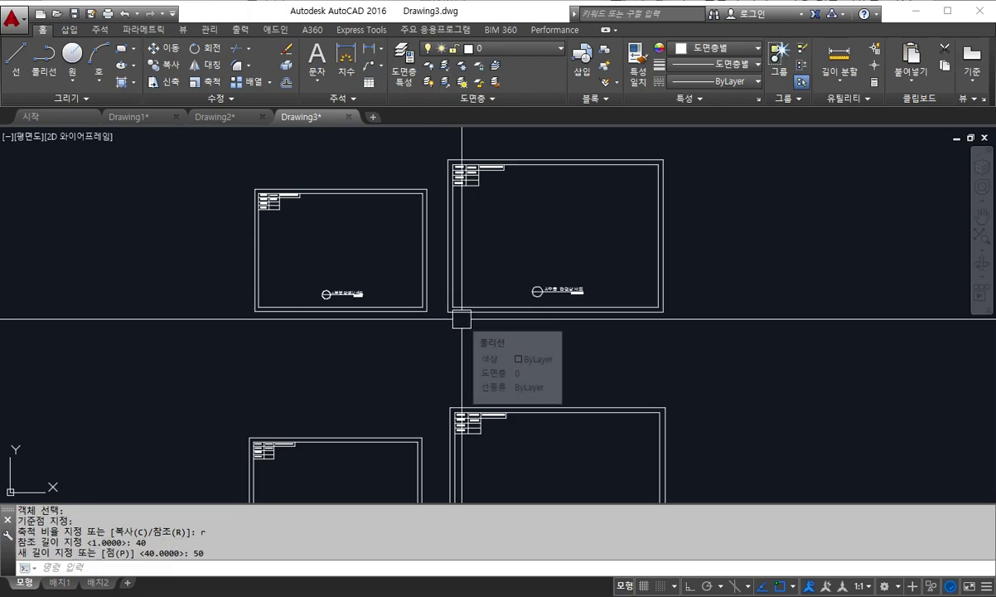
key("Return")
type("a")
key("Return")
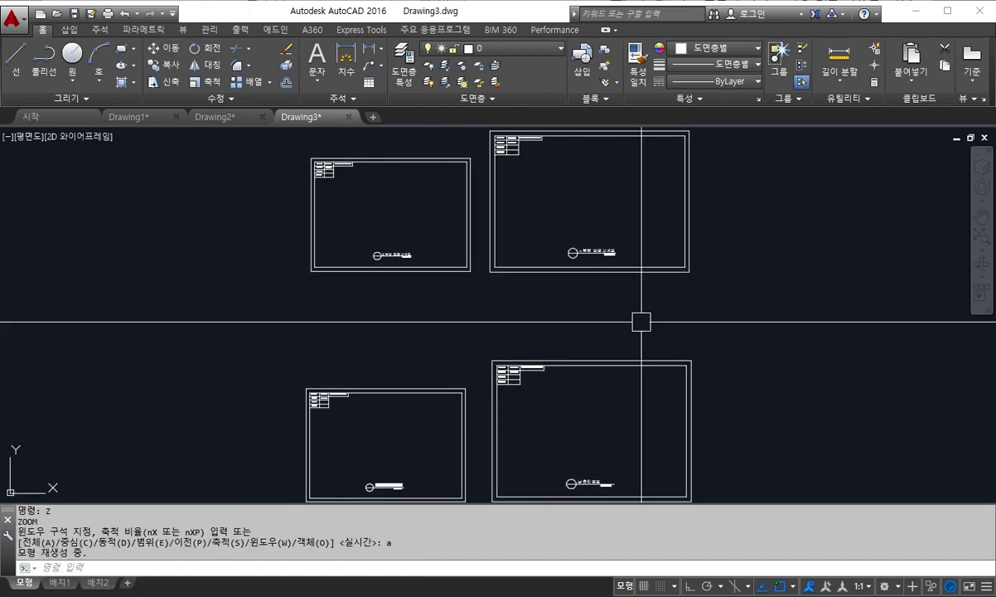